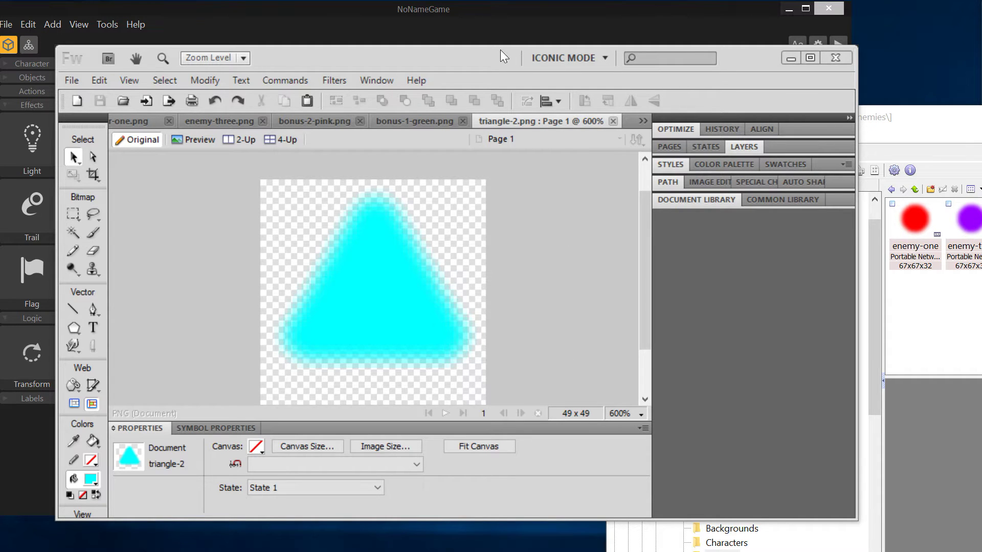
pyautogui.moveTo(500, 50); pyautogui.dragTo(436, 98)
pyautogui.press('super+Down')
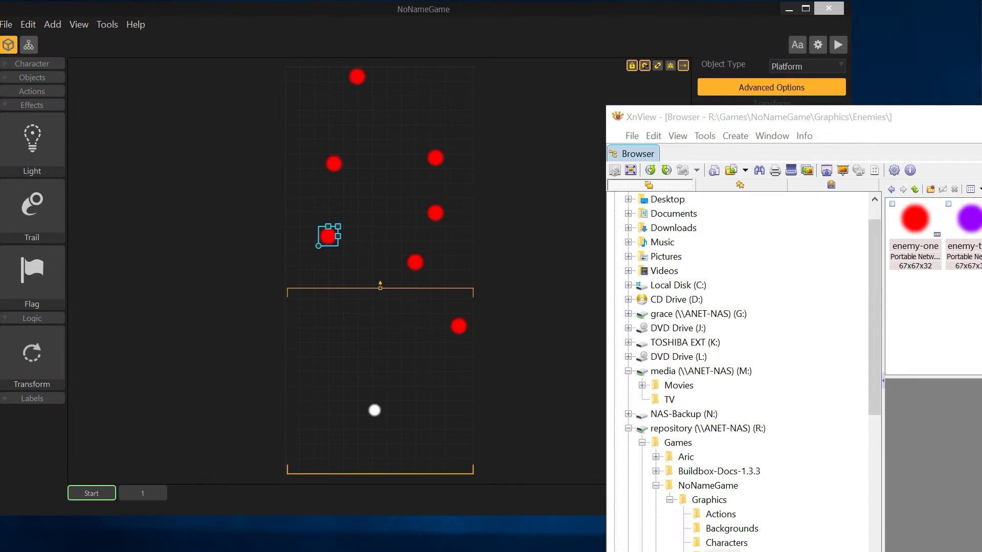
pyautogui.hotkey('alt', 'Tab')
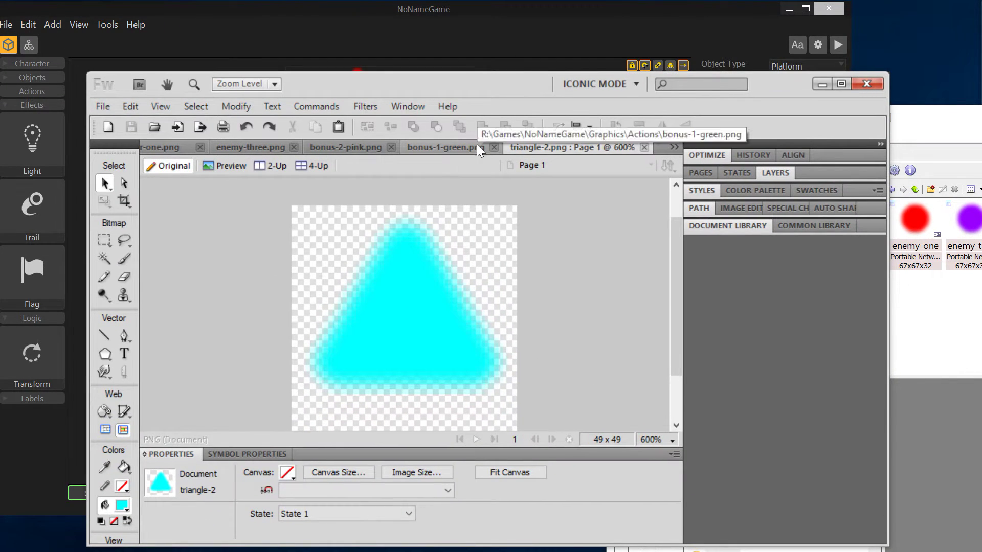
# Try recoloring the cyan triangle's fill and glow to olive #999900, and undo both color changes.
pyautogui.click(434, 326)
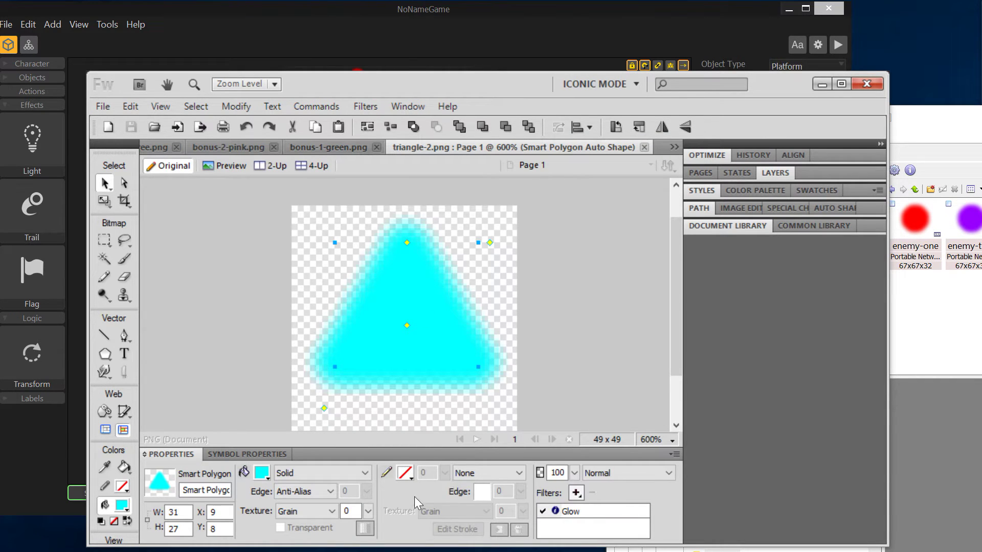
pyautogui.click(261, 473)
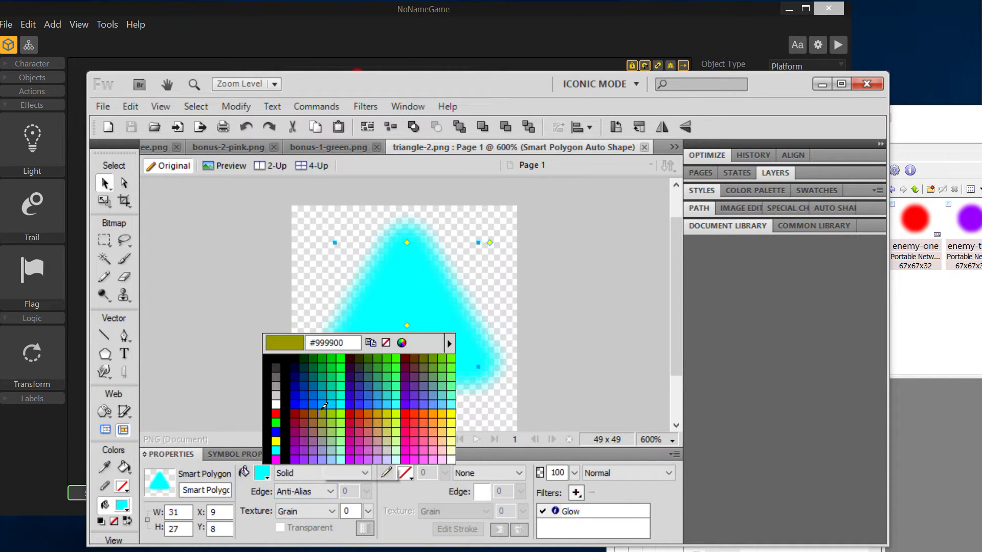
pyautogui.click(324, 406)
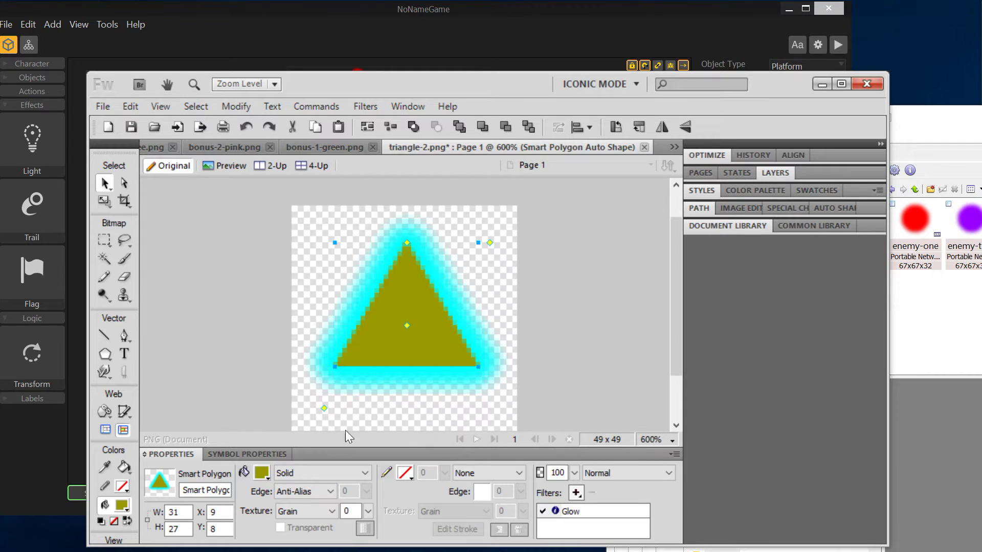
pyautogui.click(554, 511)
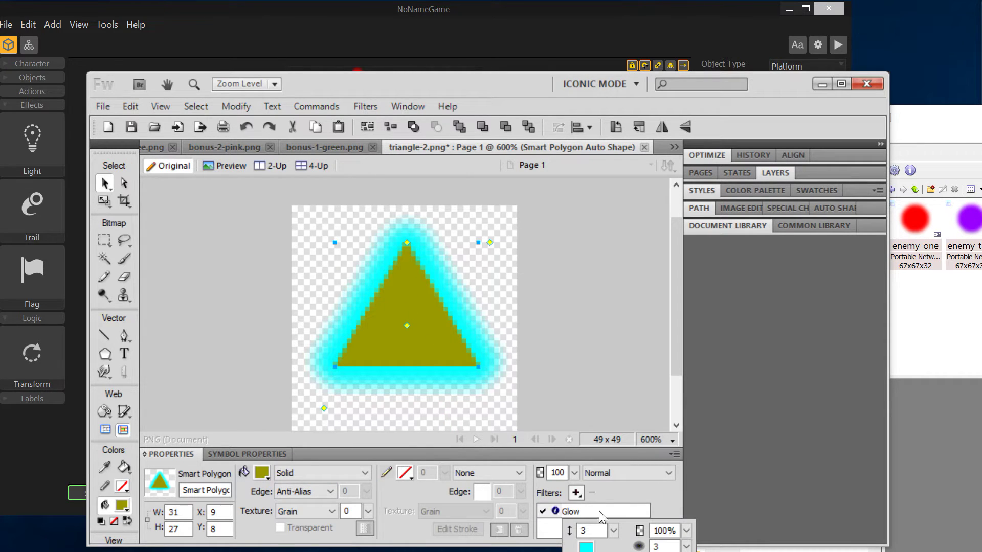
pyautogui.click(587, 546)
pyautogui.click(426, 337)
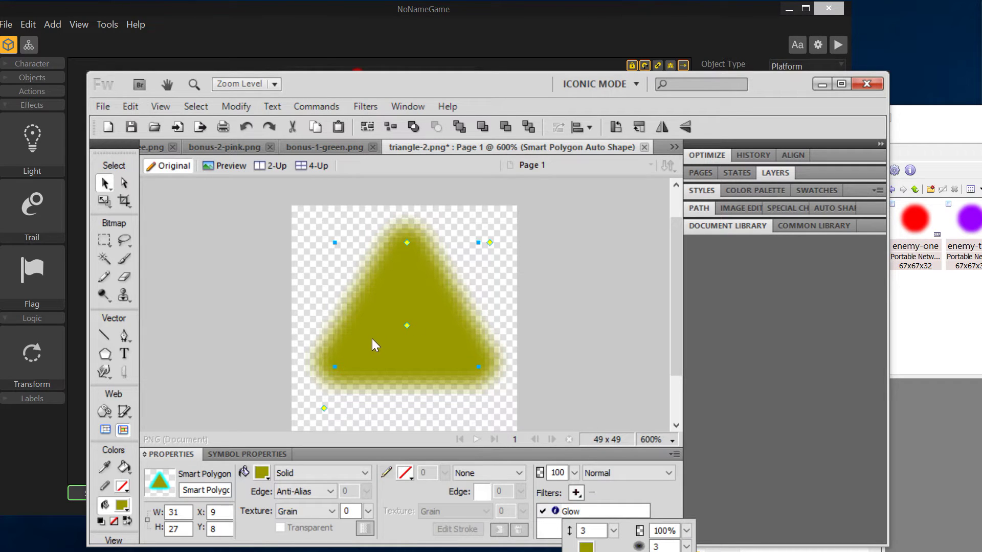
pyautogui.hotkey('ctrl', 'z')
pyautogui.hotkey('ctrl', 'z')
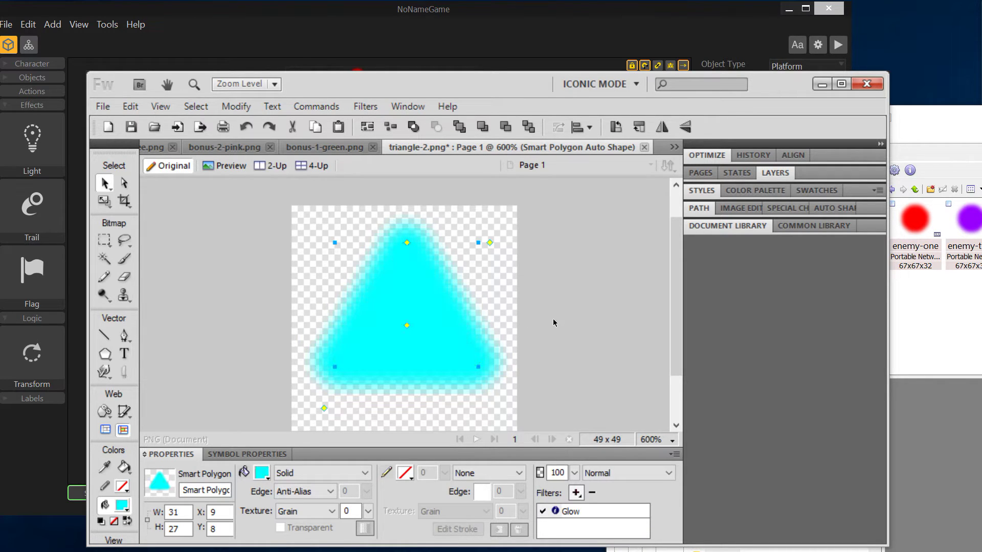
# In bonus-1-green.png, try a larger inner radius on the green doughnut and undo the change.
pyautogui.click(358, 147)
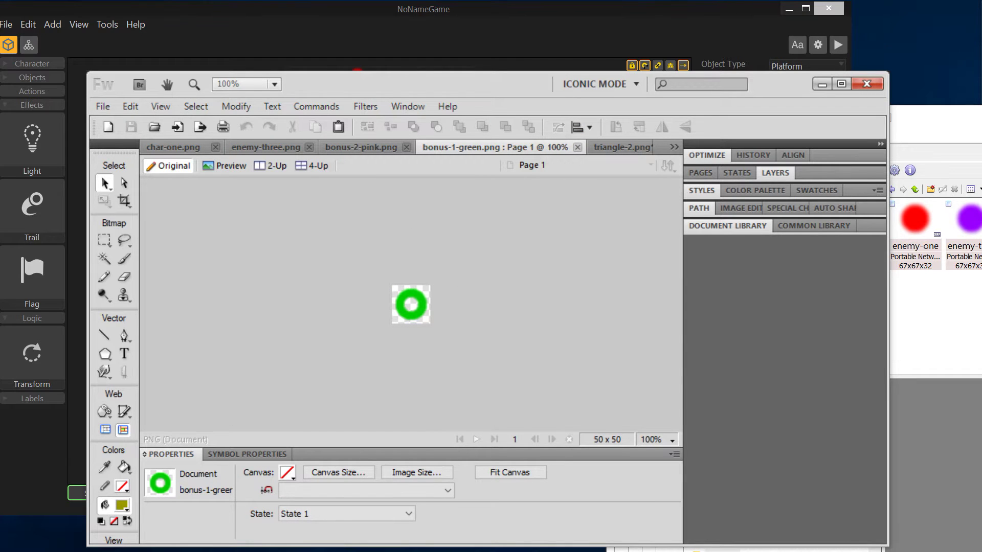
pyautogui.hotkey('alt', 'Tab')
pyautogui.click(426, 309)
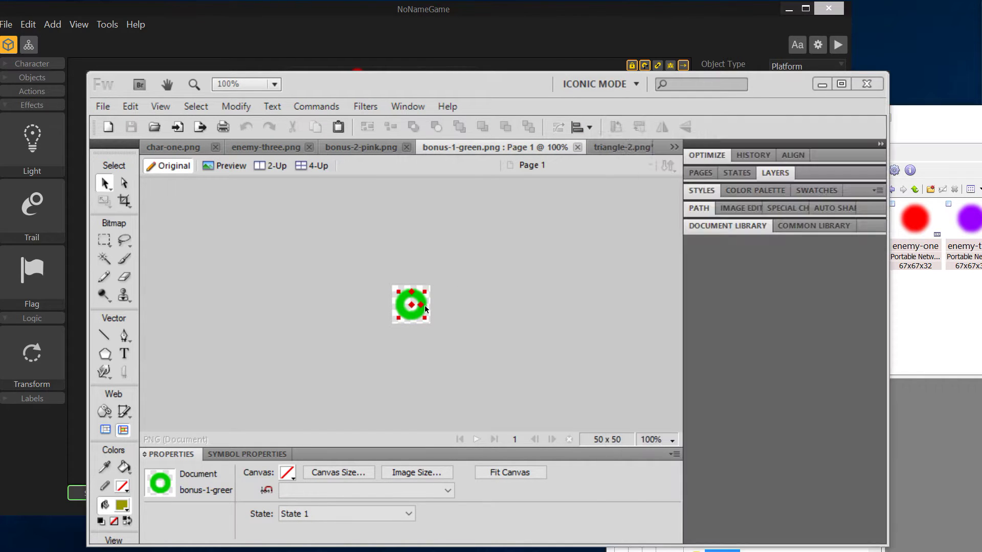
pyautogui.click(426, 308)
pyautogui.keyDown('ctrl'); pyautogui.scroll(6, 419, 309); pyautogui.keyUp('ctrl')
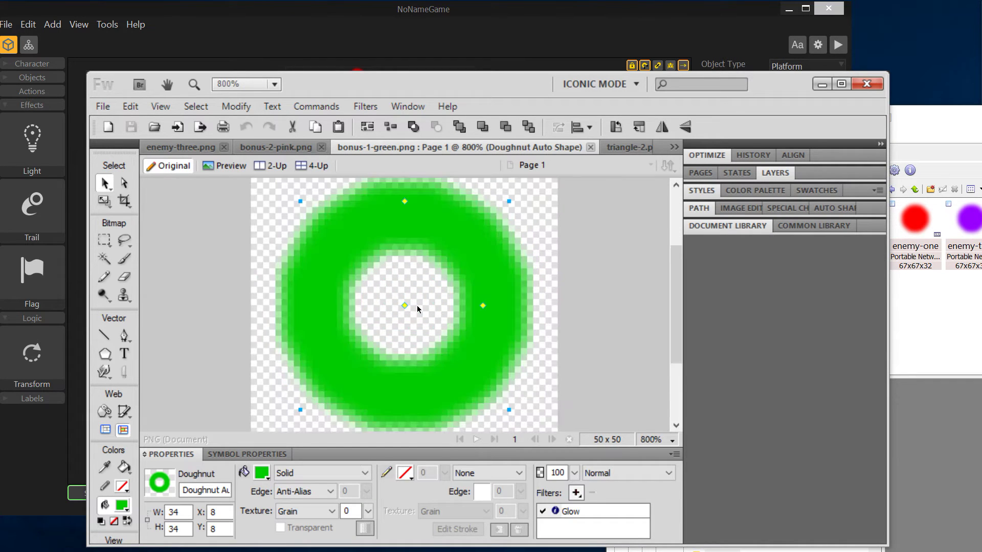
pyautogui.keyDown('ctrl'); pyautogui.scroll(-1, 418, 308); pyautogui.keyUp('ctrl')
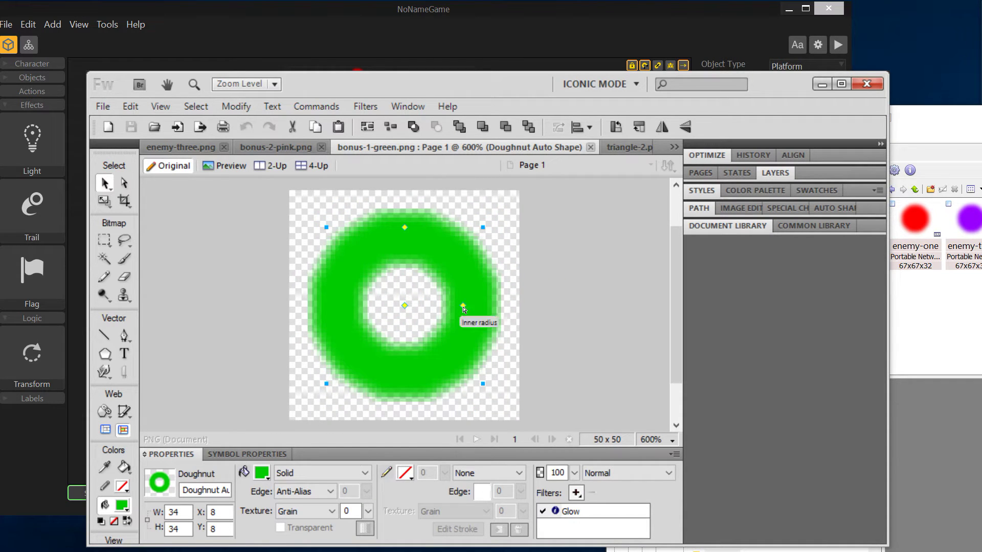
pyautogui.moveTo(463, 307)
pyautogui.mouseDown()
pyautogui.moveTo(431, 307)
pyautogui.moveTo(481, 310)
pyautogui.mouseUp()
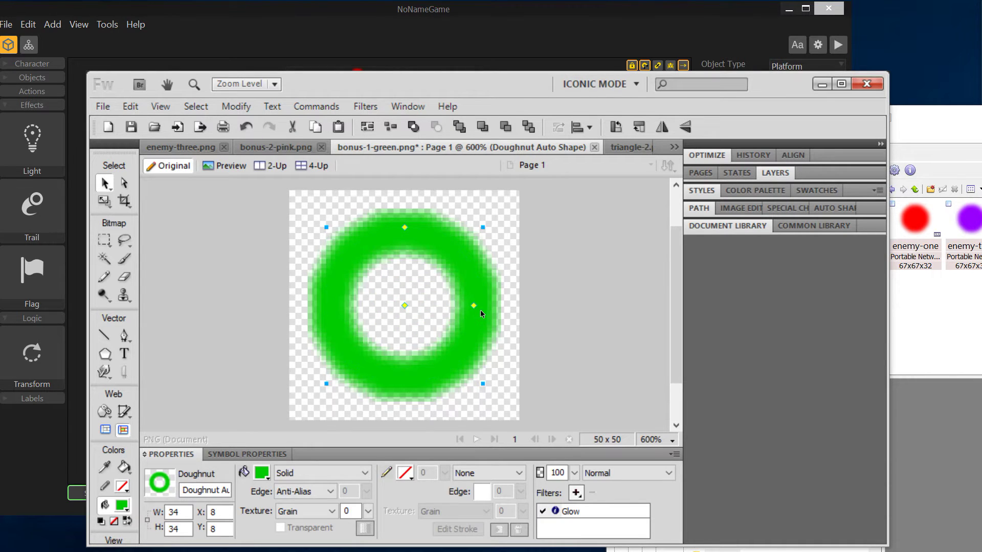
pyautogui.hotkey('ctrl', 'z')
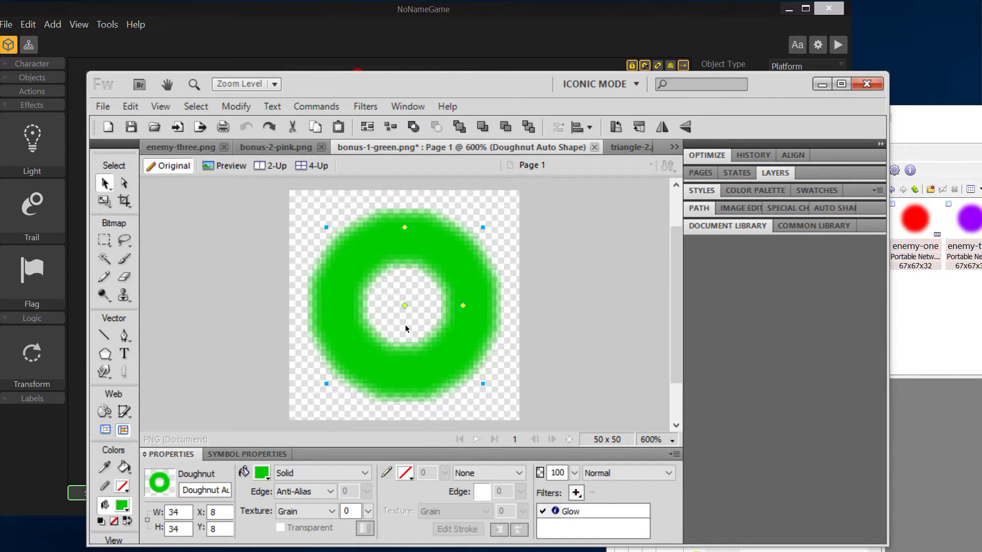
# View the bonus-2-pink.png and enemy-three.png graphics for comparison.
pyautogui.hotkey('ctrl', '-')
pyautogui.hotkey('ctrl', '-')
pyautogui.hotkey('ctrl', '-')
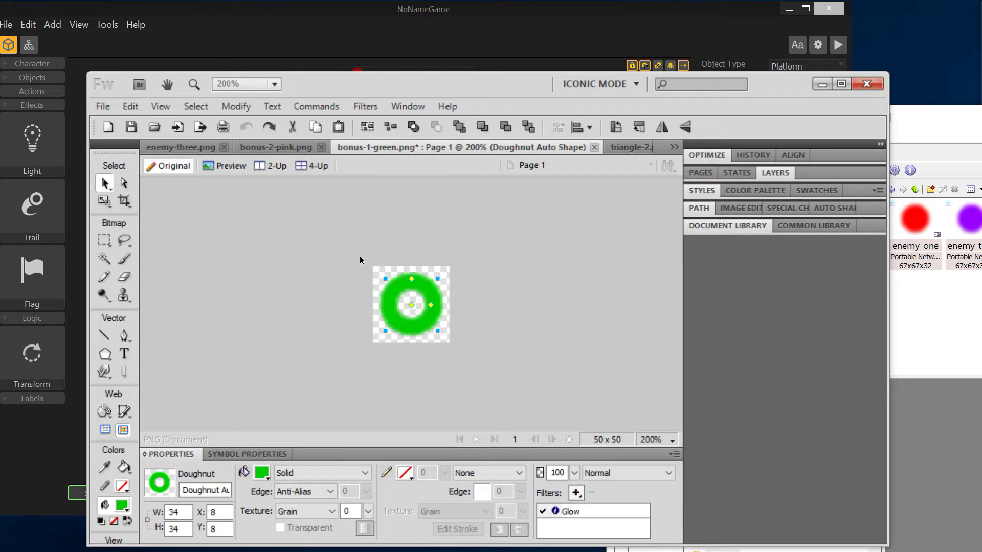
pyautogui.click(269, 149)
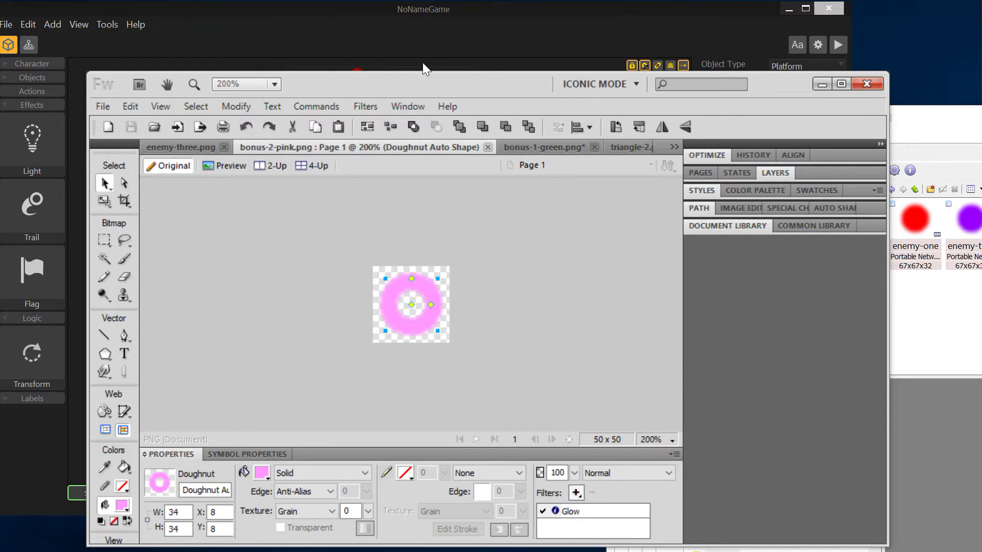
pyautogui.click(177, 148)
# Switch to XnView and add bonus-1-green from the Graphics\Actions folder to the Buildbox scene as an action.
pyautogui.click(821, 85)
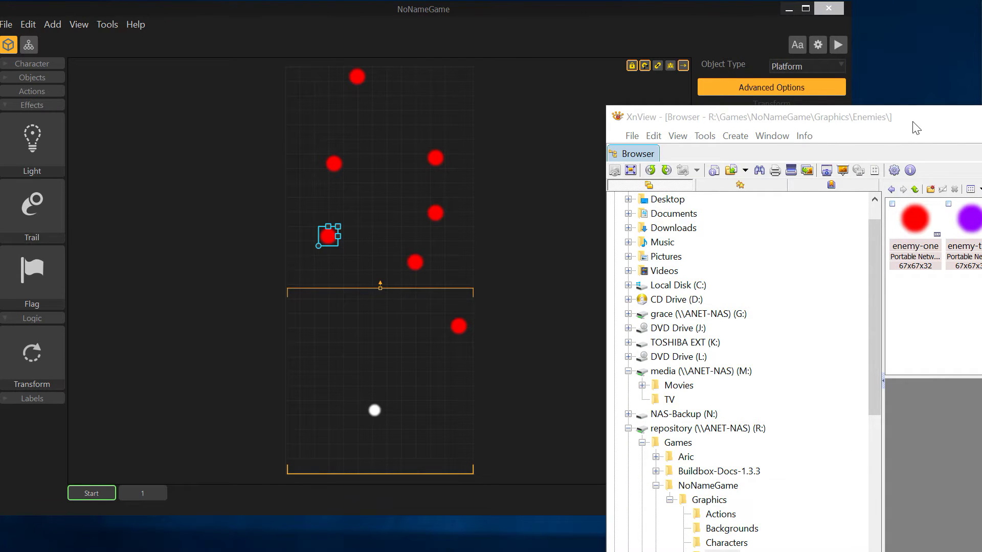
pyautogui.moveTo(914, 128); pyautogui.dragTo(832, 95)
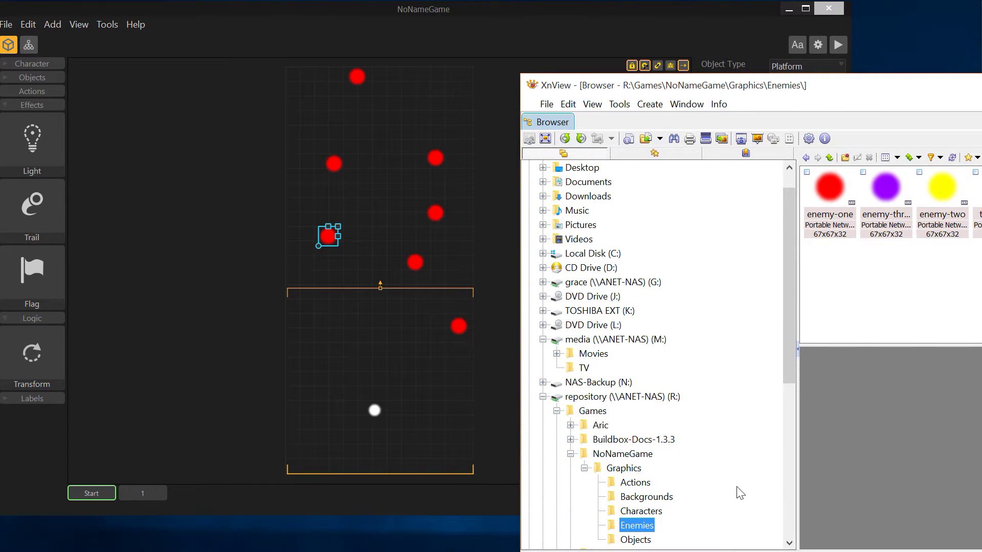
pyautogui.click(634, 483)
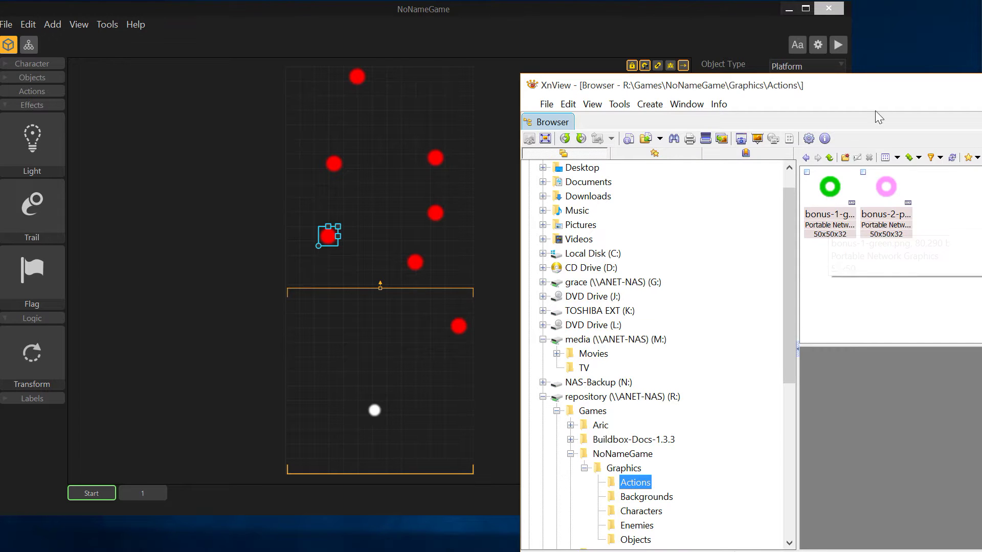
pyautogui.moveTo(845, 206); pyautogui.dragTo(420, 369)
pyautogui.moveTo(947, 114); pyautogui.dragTo(981, 117)
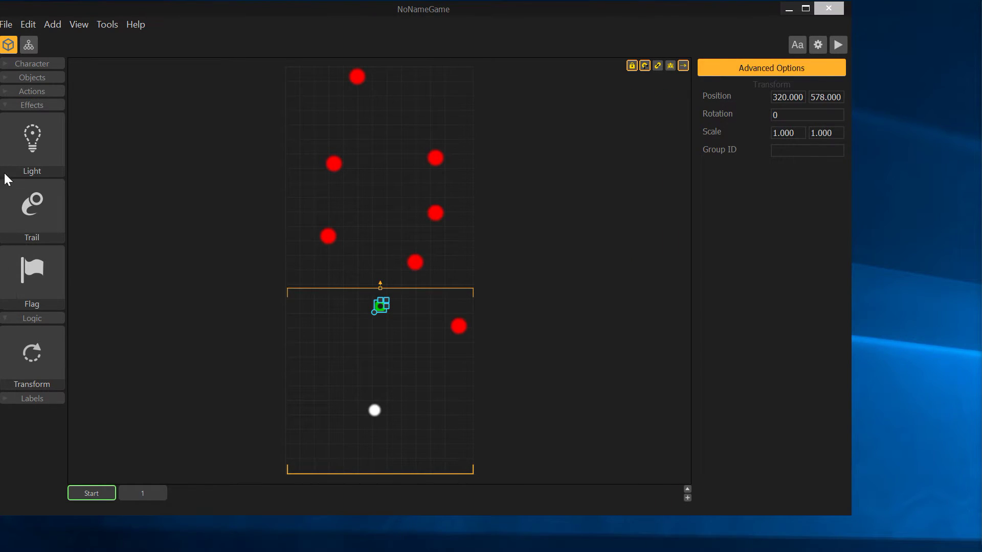
# Set the action type of the bonus-1-green action to Gameplay.
pyautogui.click(14, 106)
pyautogui.click(5, 93)
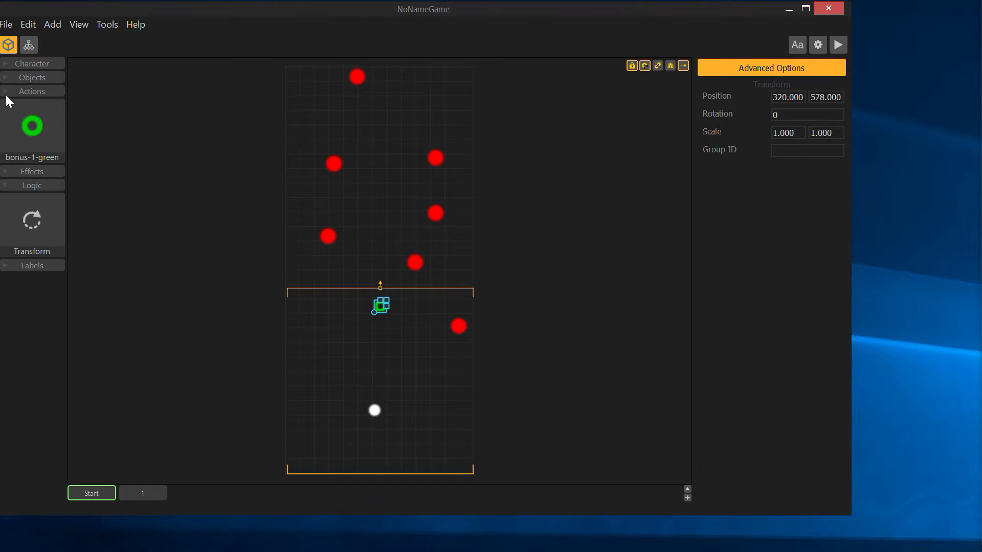
pyautogui.click(29, 129)
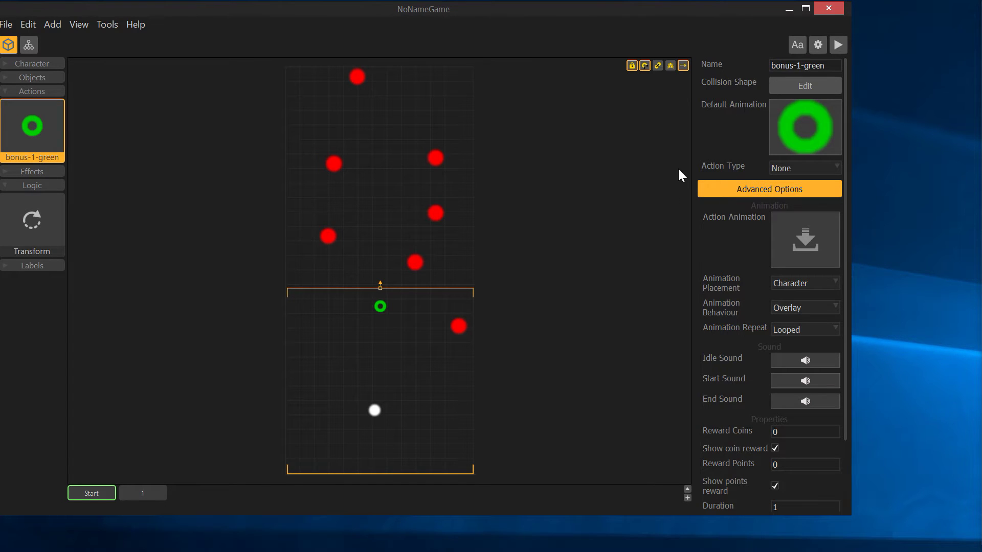
pyautogui.moveTo(828, 149)
pyautogui.click(824, 167)
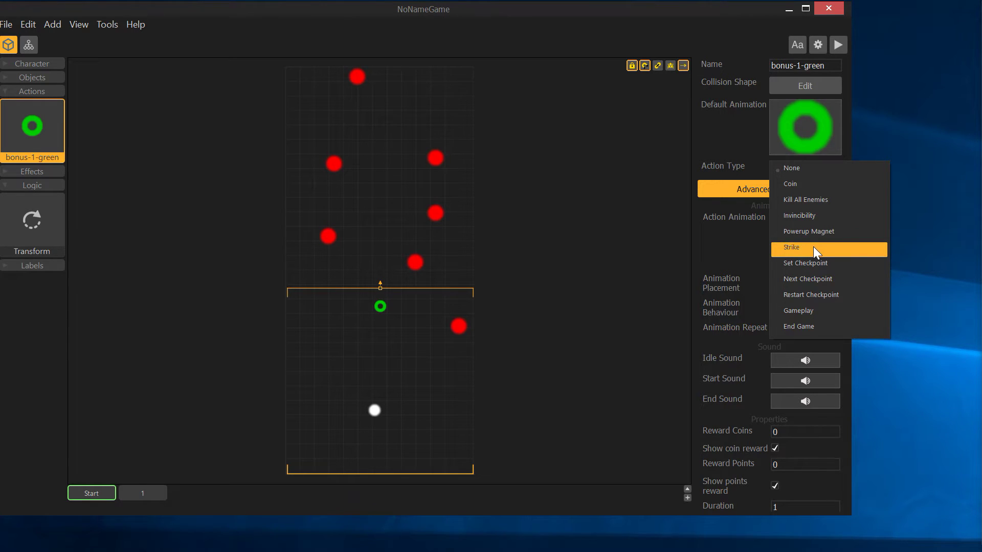
pyautogui.click(811, 314)
# Compare the bonus-1-green action's gameplay properties with the advanced gameplay settings of the project.
pyautogui.scroll(-1, 710, 325)
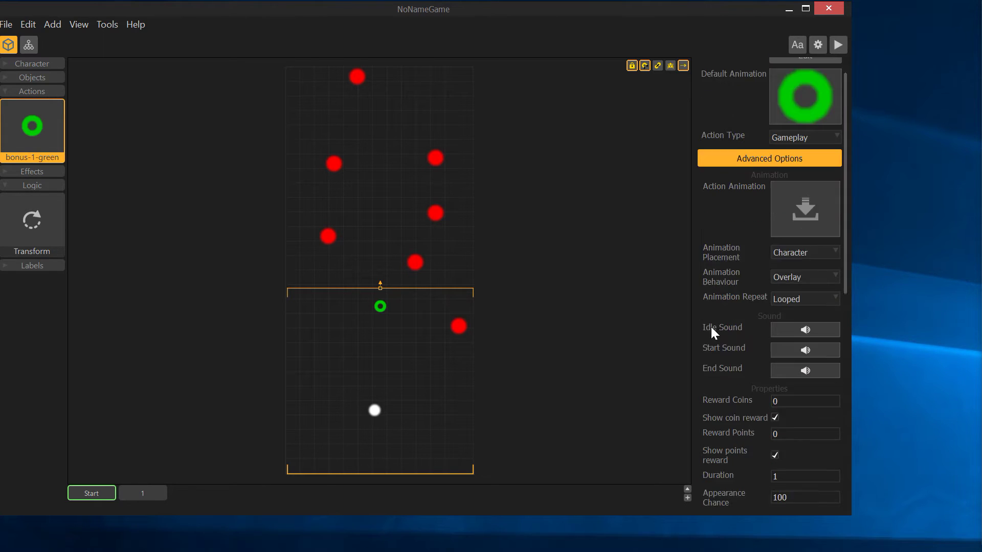
pyautogui.scroll(-10, 711, 325)
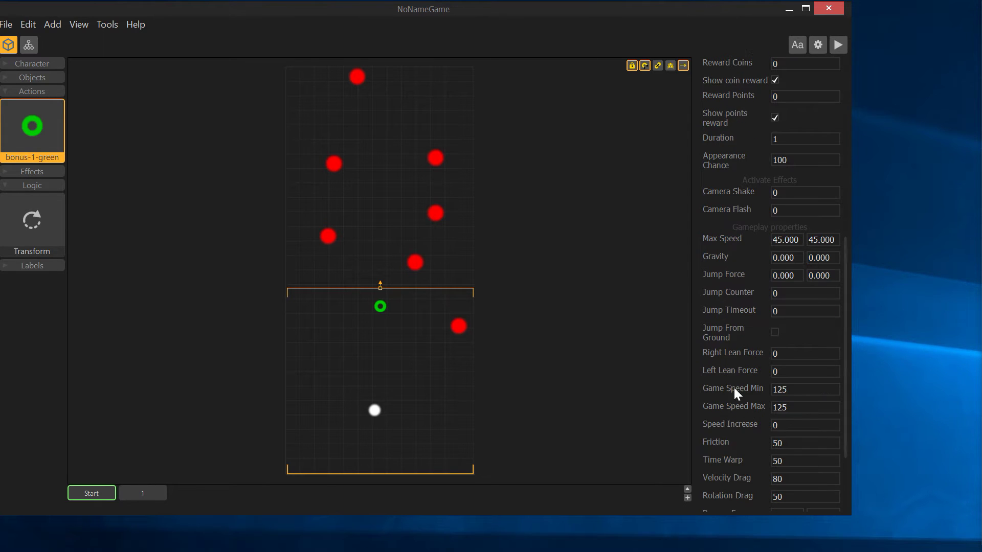
pyautogui.scroll(-3, 747, 451)
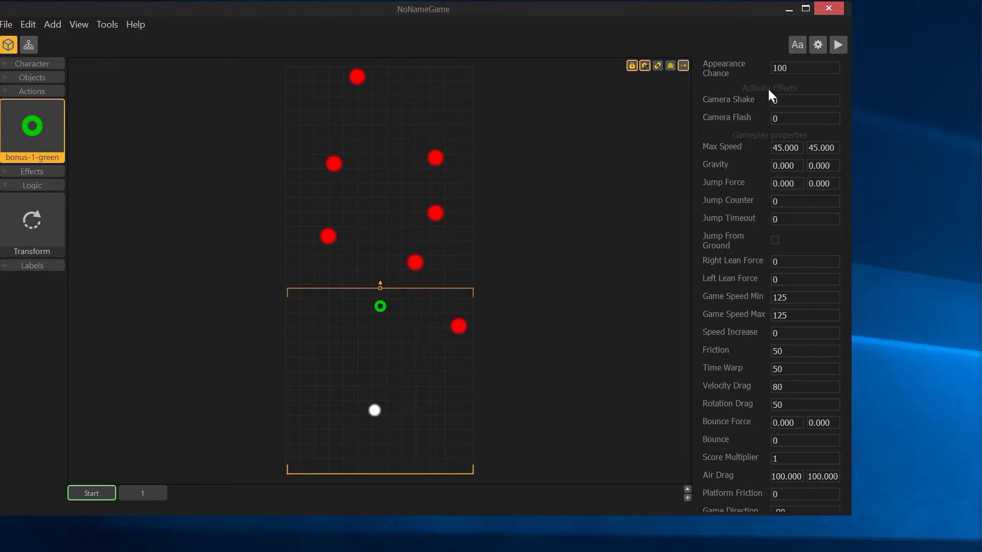
pyautogui.click(818, 45)
pyautogui.click(177, 28)
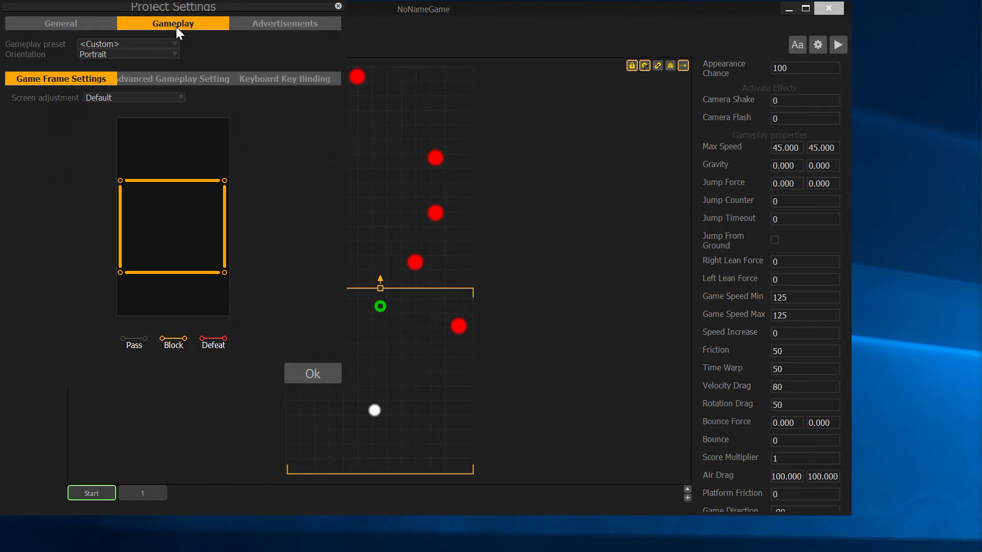
pyautogui.click(200, 81)
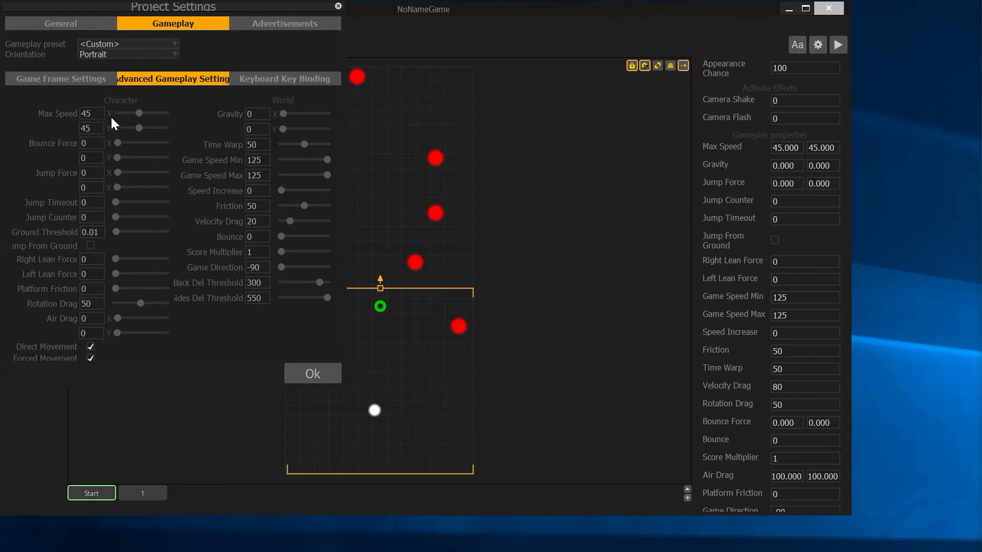
pyautogui.click(301, 377)
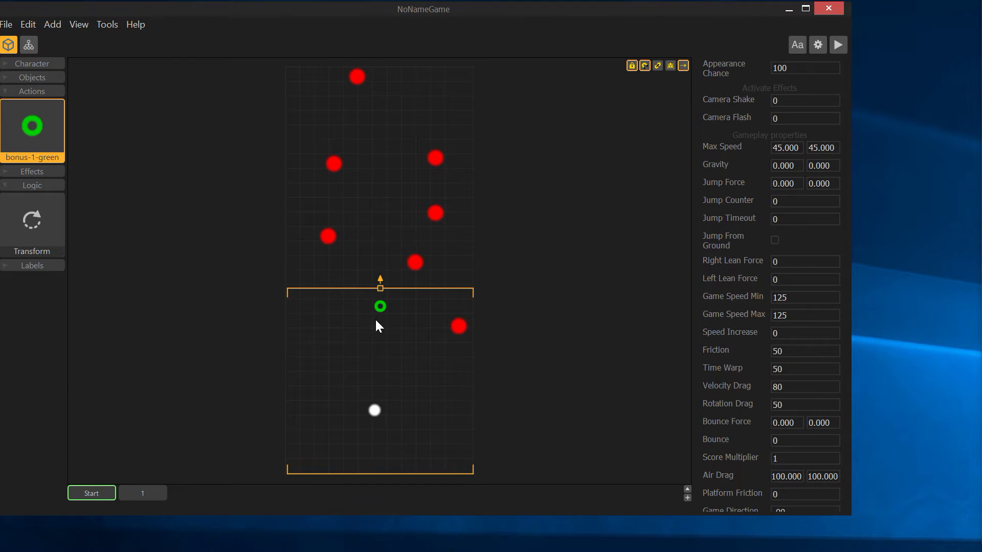
# Examine the placed bonus's transform options and the gameplay properties of the bonus-1-green action.
pyautogui.click(381, 306)
pyautogui.click(382, 306)
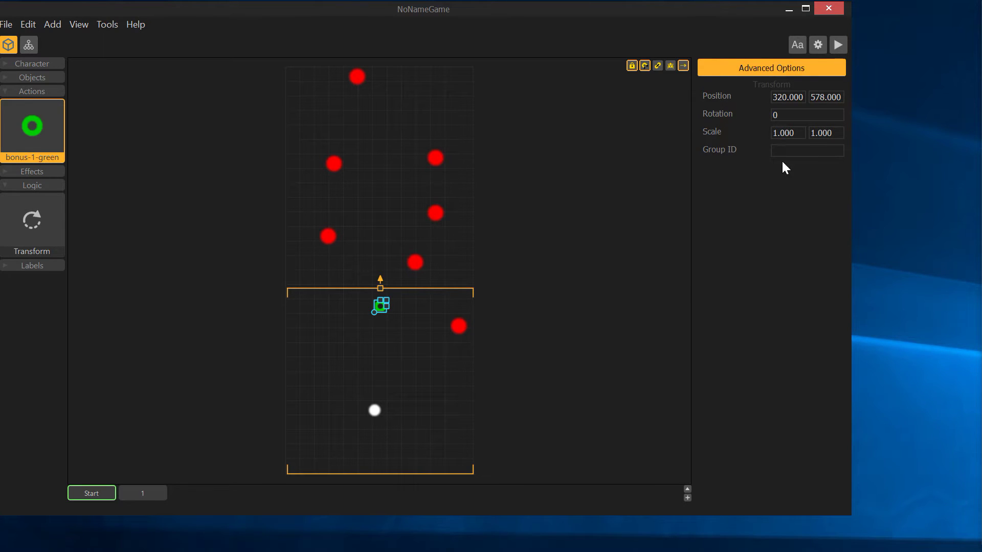
pyautogui.click(39, 127)
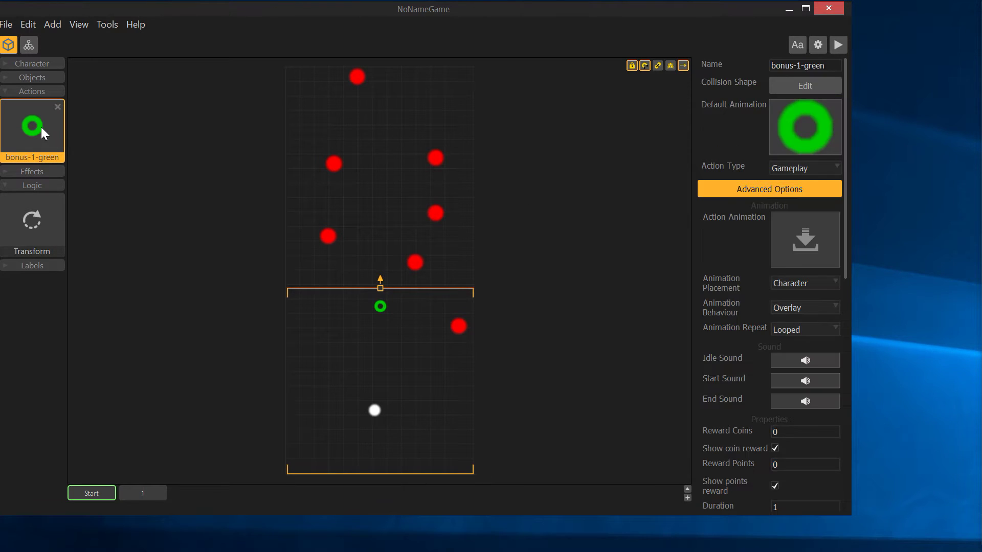
pyautogui.scroll(-3, 784, 343)
pyautogui.scroll(-3, 783, 371)
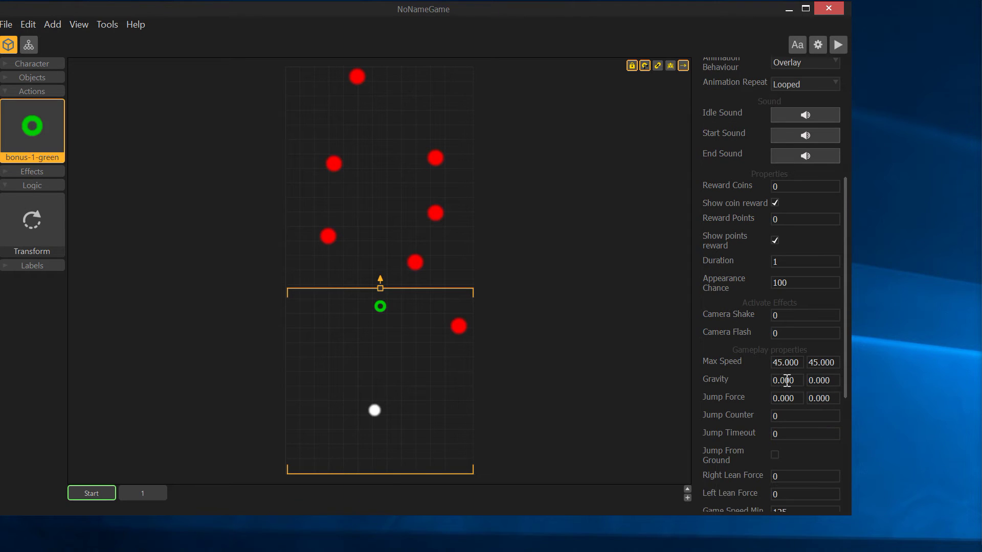
pyautogui.scroll(-8, 740, 346)
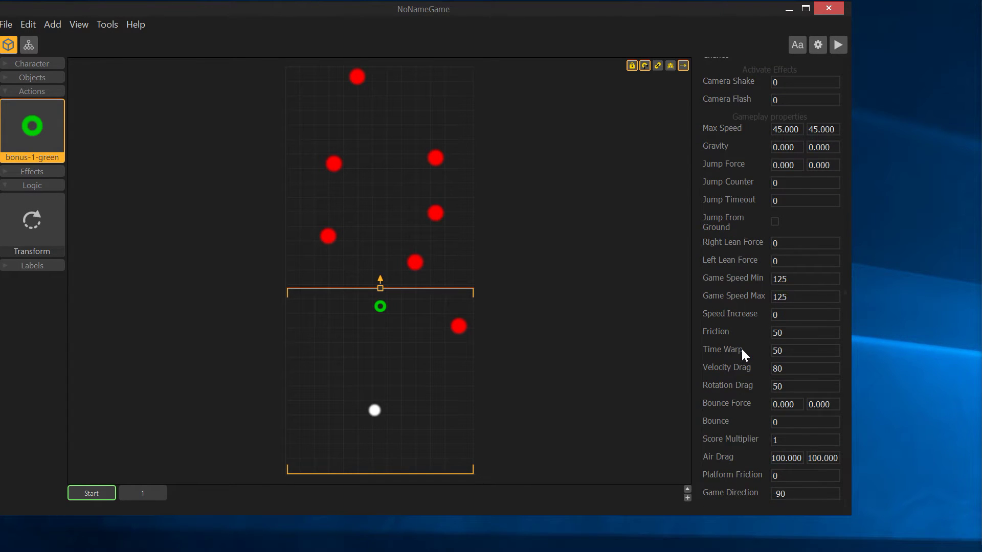
pyautogui.scroll(3, 741, 347)
pyautogui.scroll(-2, 742, 349)
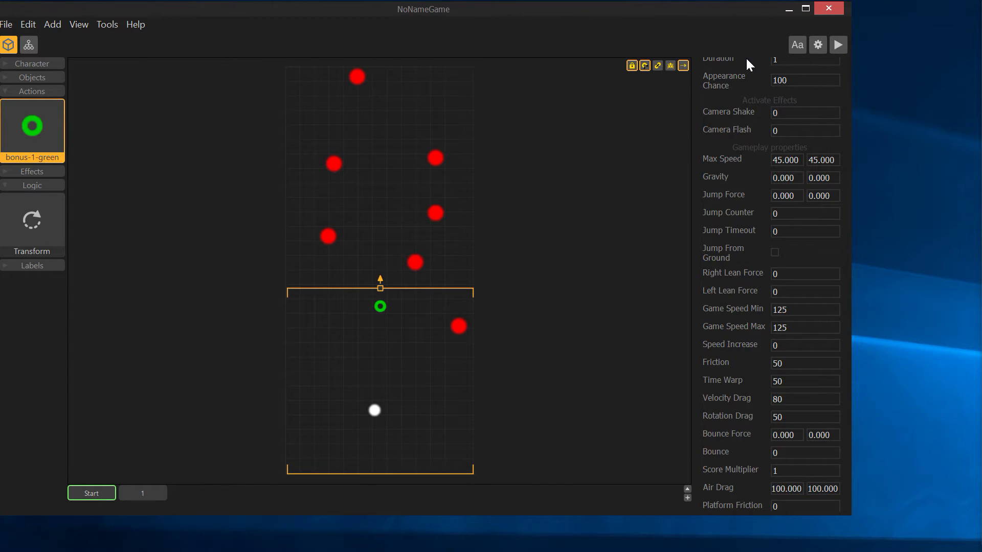
# Examine the reward, duration, camera effect and gameplay properties of the bonus-1-green action.
pyautogui.scroll(3, 749, 107)
pyautogui.click(778, 151)
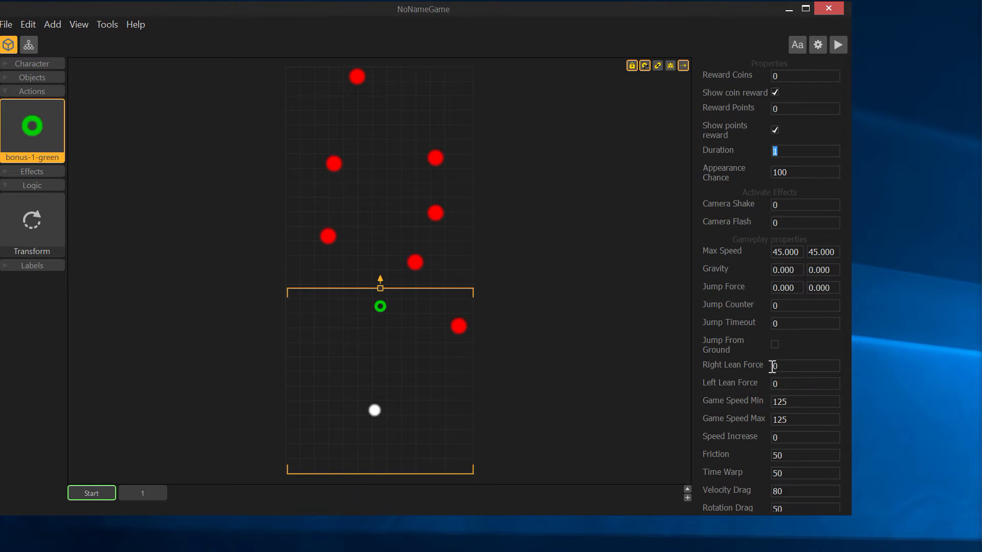
pyautogui.scroll(3, 767, 386)
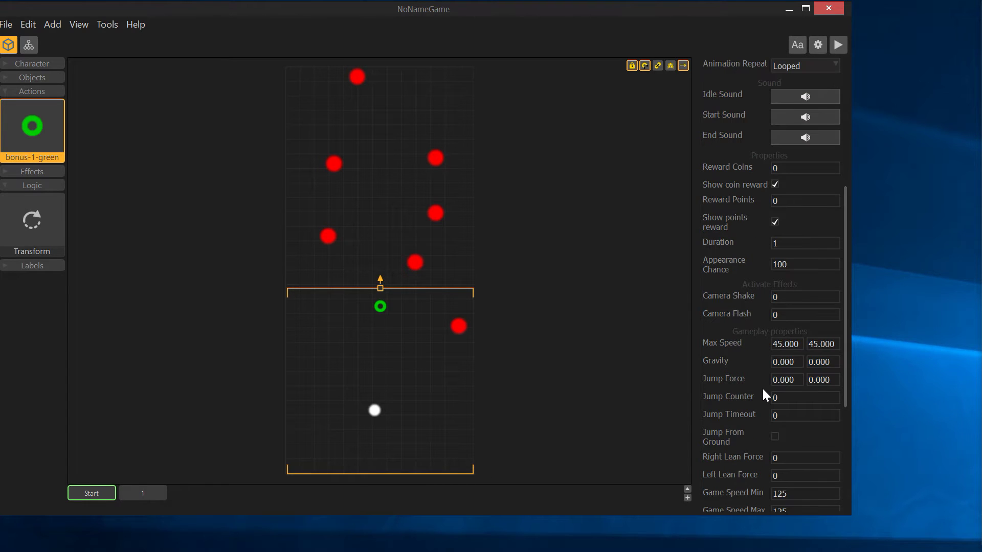
pyautogui.scroll(2, 762, 388)
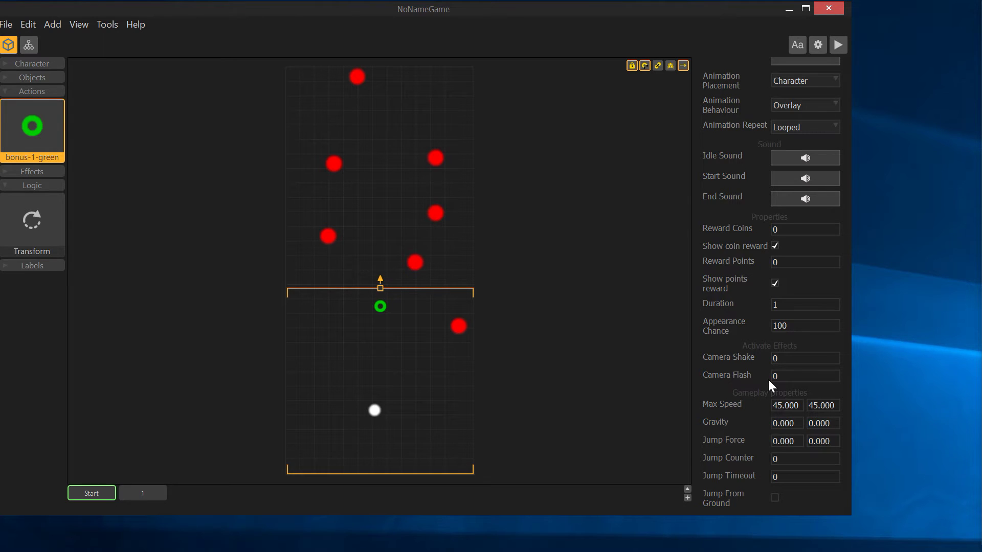
pyautogui.scroll(3, 767, 372)
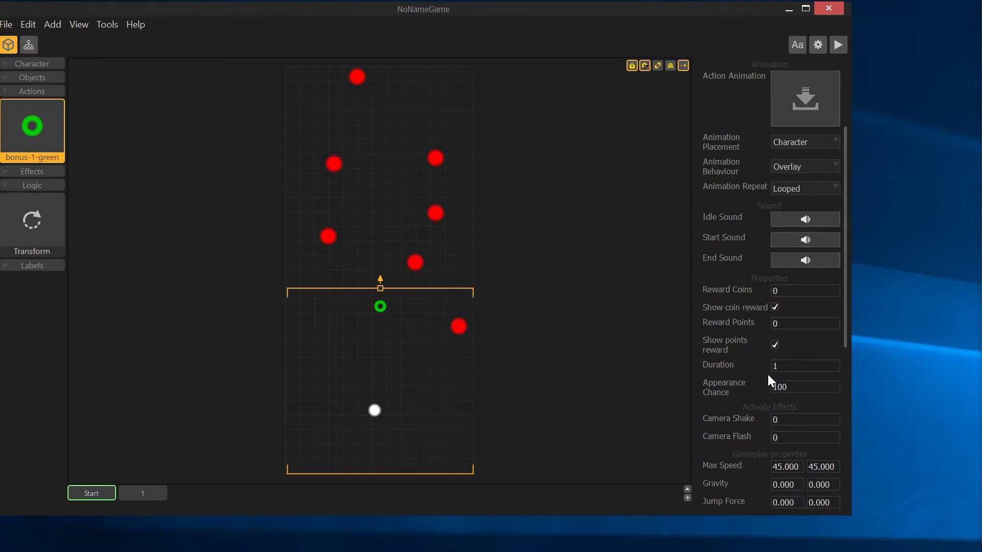
pyautogui.scroll(-1, 767, 372)
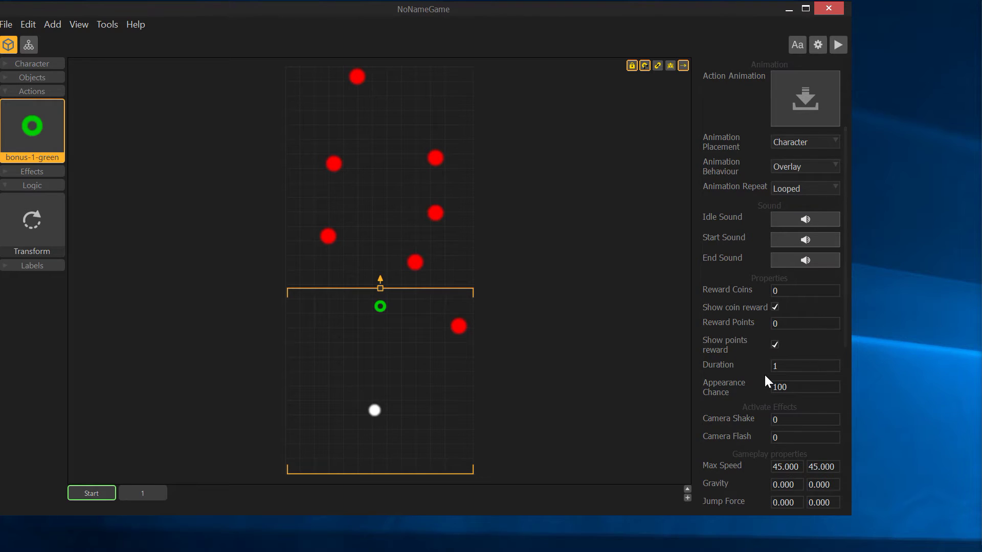
pyautogui.scroll(-8, 762, 384)
pyautogui.scroll(-2, 756, 404)
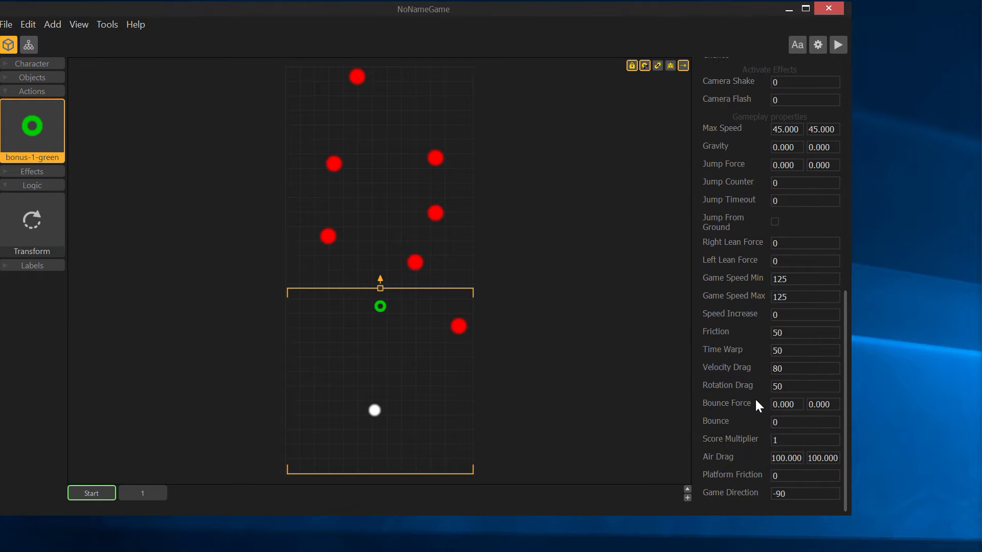
pyautogui.scroll(1, 743, 413)
pyautogui.scroll(1, 744, 412)
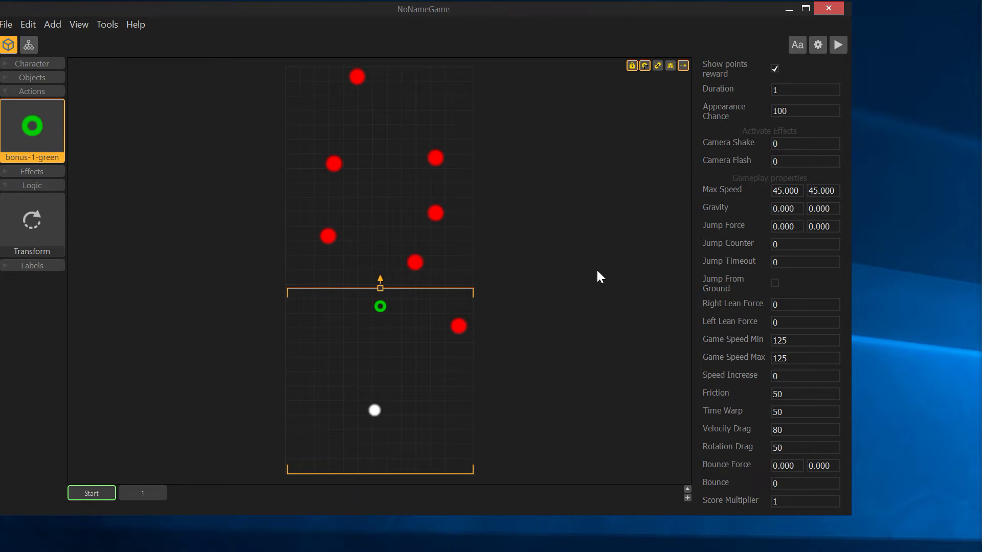
pyautogui.scroll(-2, 735, 492)
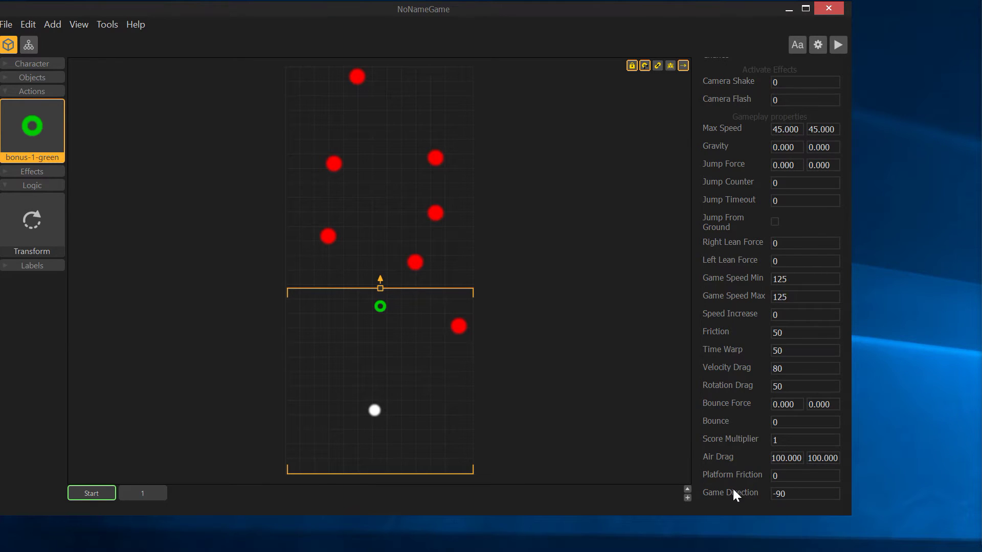
pyautogui.scroll(12, 752, 404)
pyautogui.scroll(2, 740, 419)
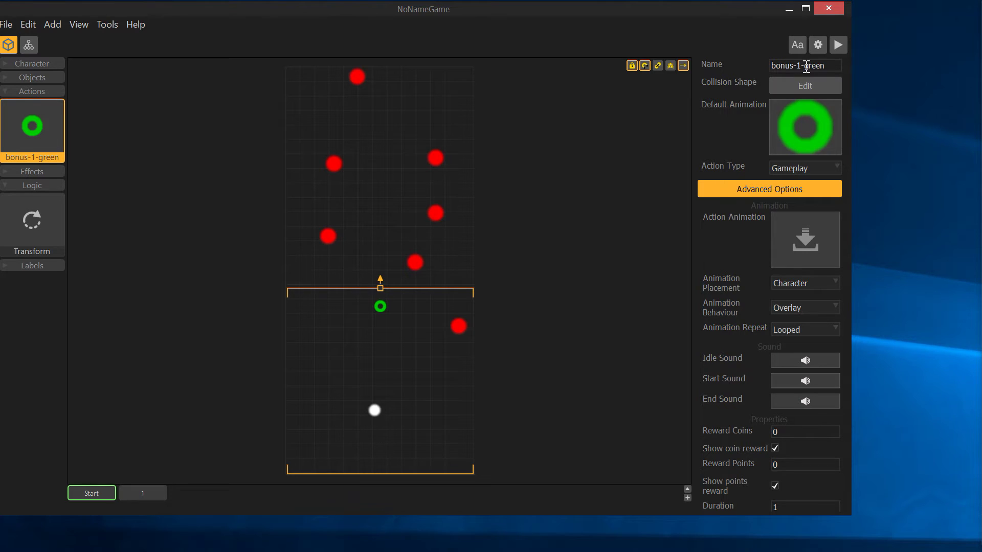
# Set the action type of bonus-1-green to Coin.
pyautogui.click(803, 174)
pyautogui.click(806, 202)
pyautogui.click(802, 168)
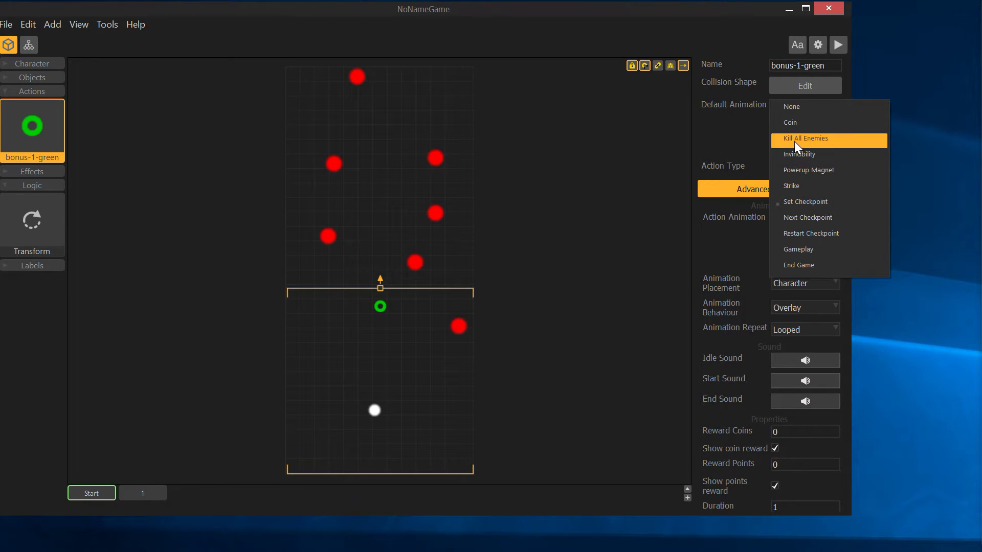
pyautogui.click(799, 125)
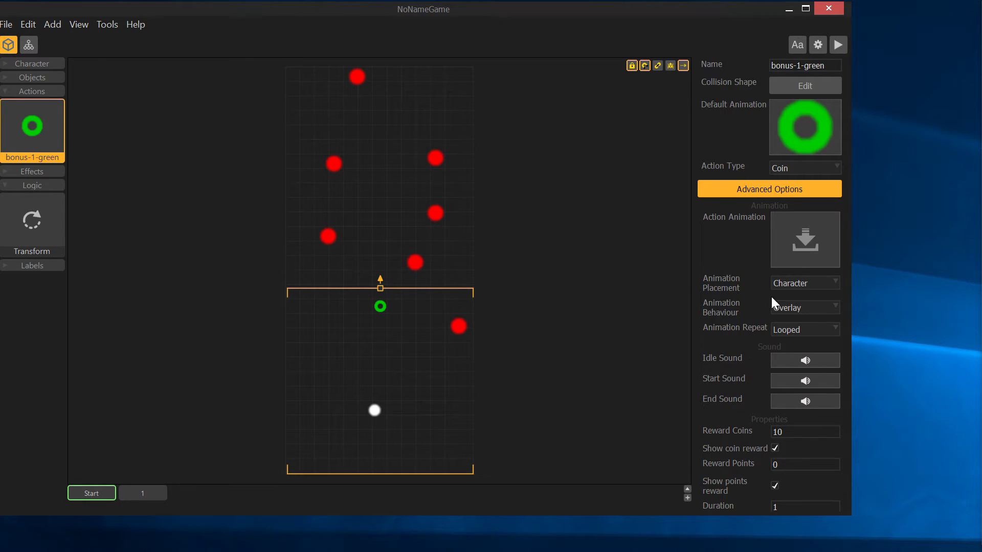
# Set the action's Reward Coins to 1 and turn off Show coin reward.
pyautogui.scroll(-2, 741, 364)
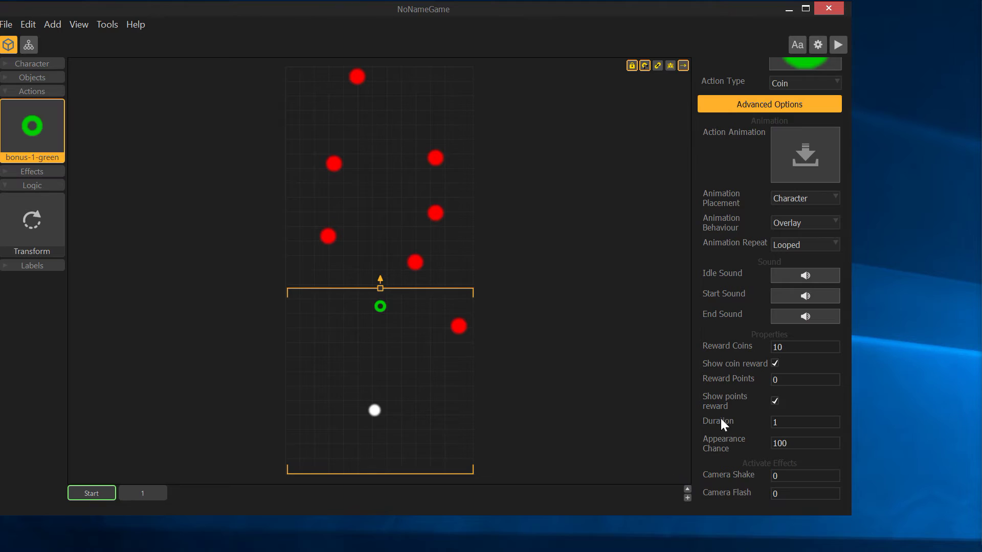
pyautogui.click(775, 363)
pyautogui.write('1')
pyautogui.press('Tab')
# Move the placed green bonus to position 290, 570 and reselect the bonus-1-green action.
pyautogui.click(381, 306)
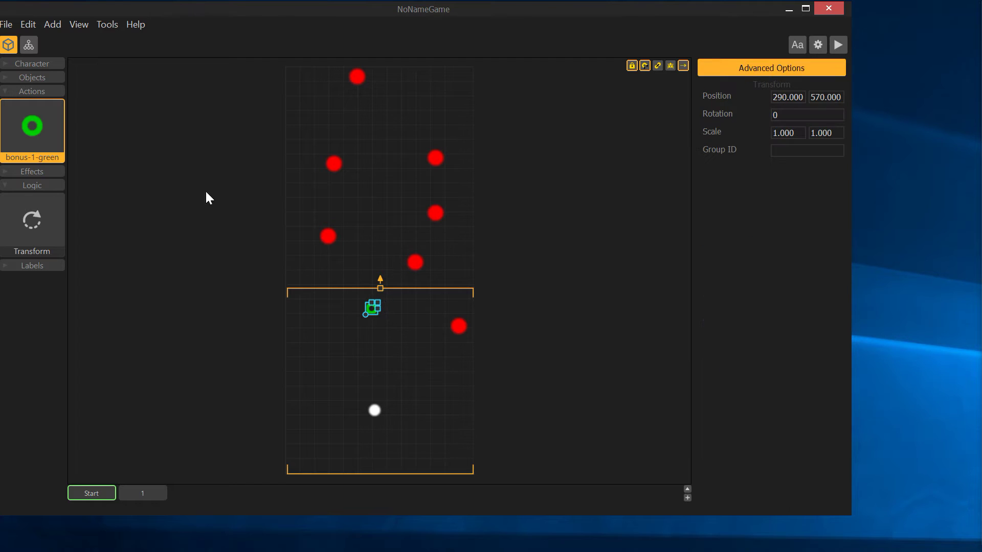
pyautogui.click(41, 110)
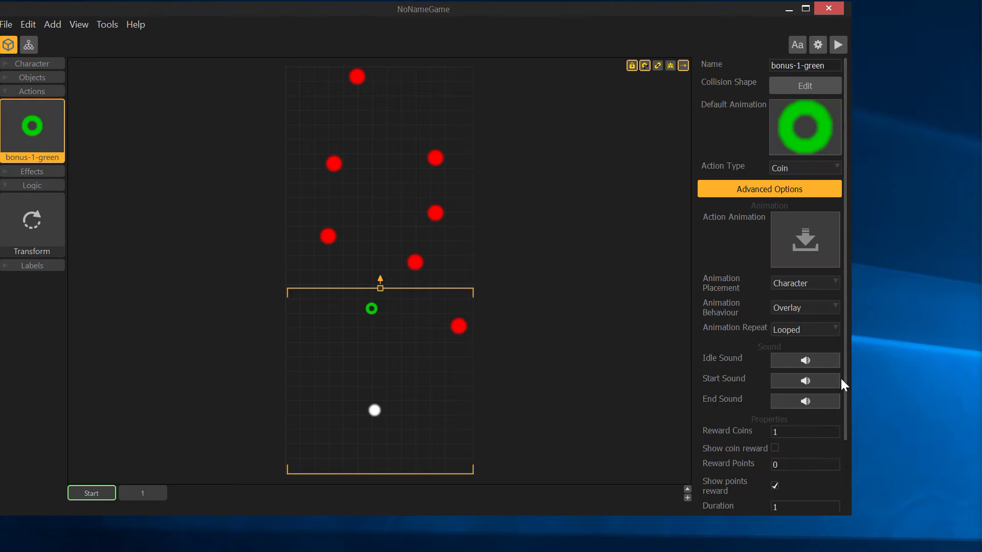
# Examine the sound, animation repeat and animation placement options of the bonus-1-green action.
pyautogui.scroll(-2, 840, 377)
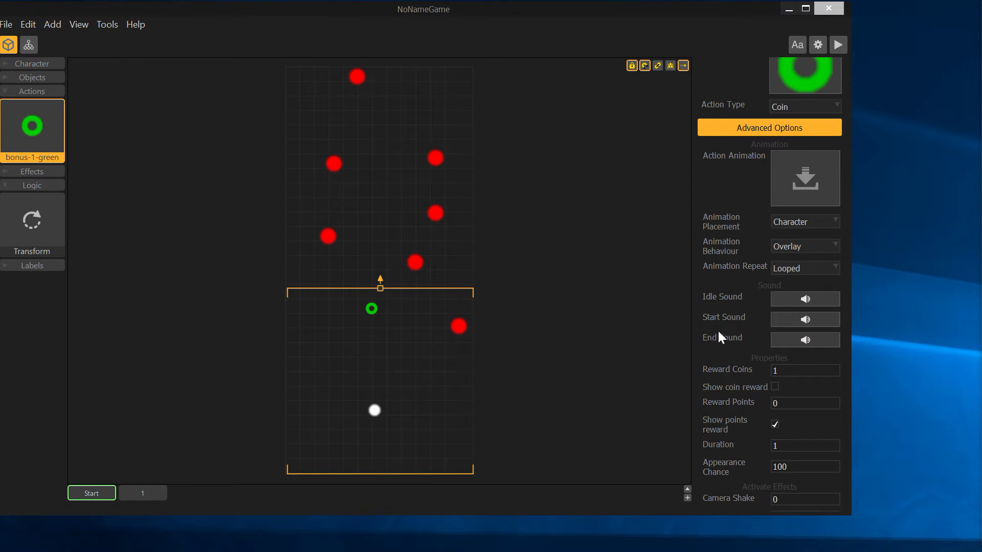
pyautogui.click(749, 310)
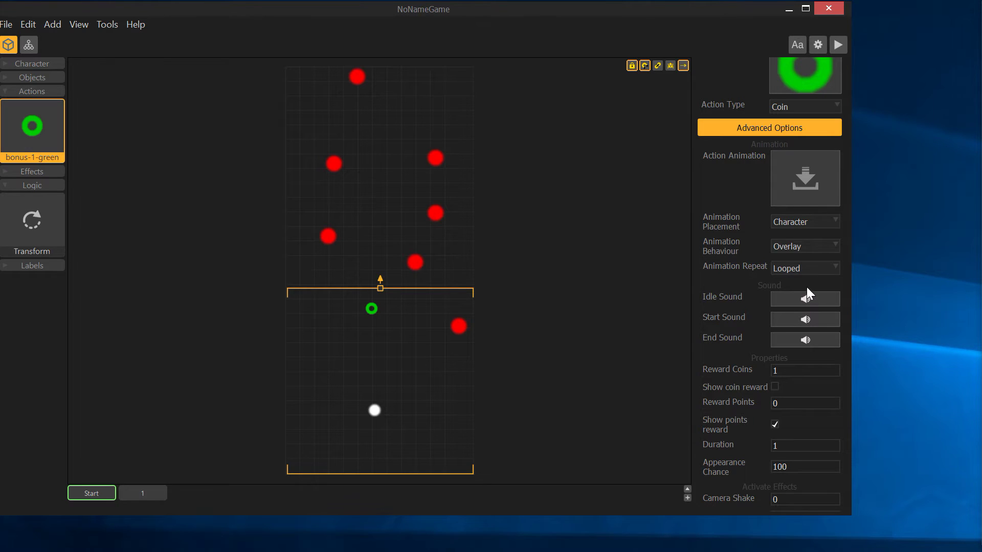
pyautogui.click(814, 268)
pyautogui.click(734, 266)
pyautogui.click(814, 222)
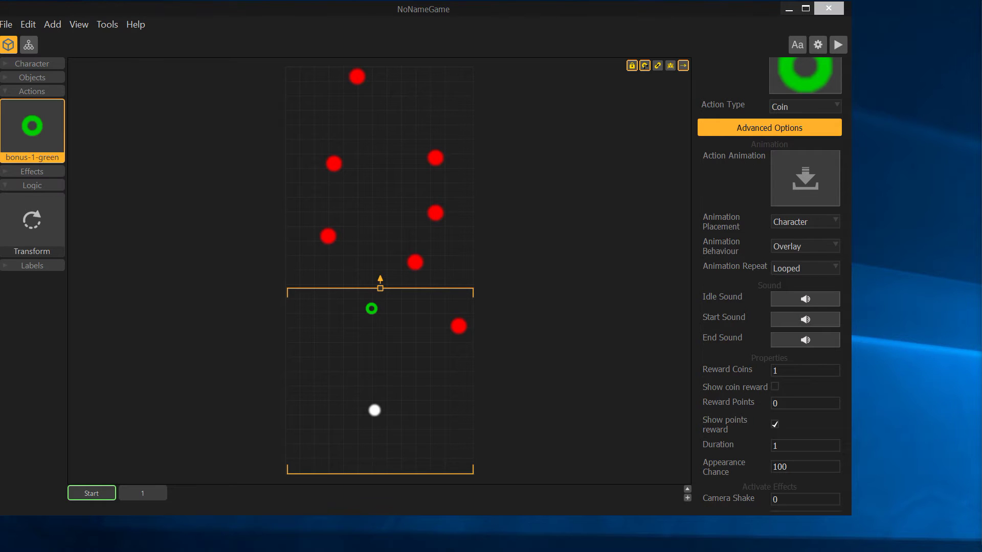
# Switch to XnView and add the green and pink bonus images from Graphics\Actions as the Action Animation of bonus-1-green.
pyautogui.press('Delete')
pyautogui.press('Escape')
pyautogui.moveTo(981, 97); pyautogui.dragTo(371, 86)
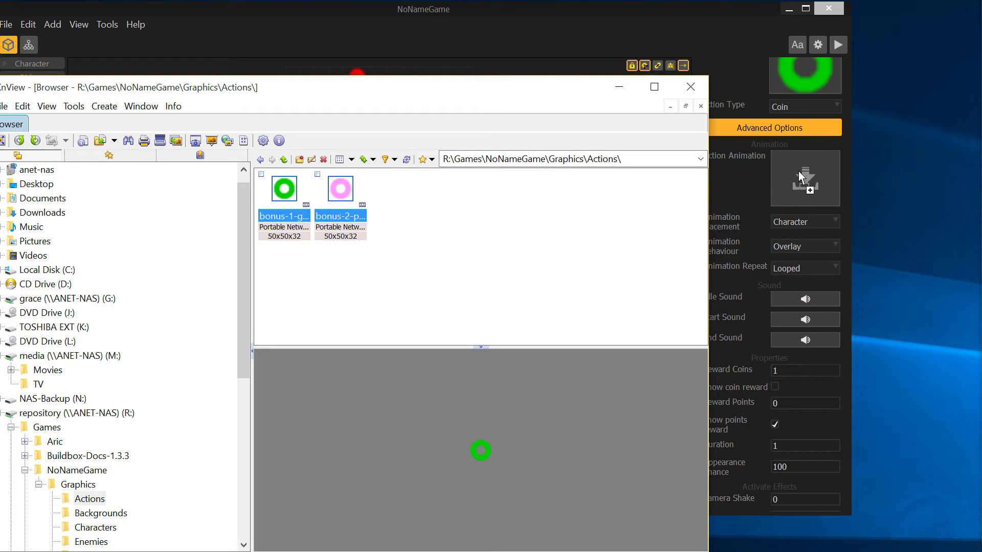
pyautogui.hotkey('alt', 'Tab')
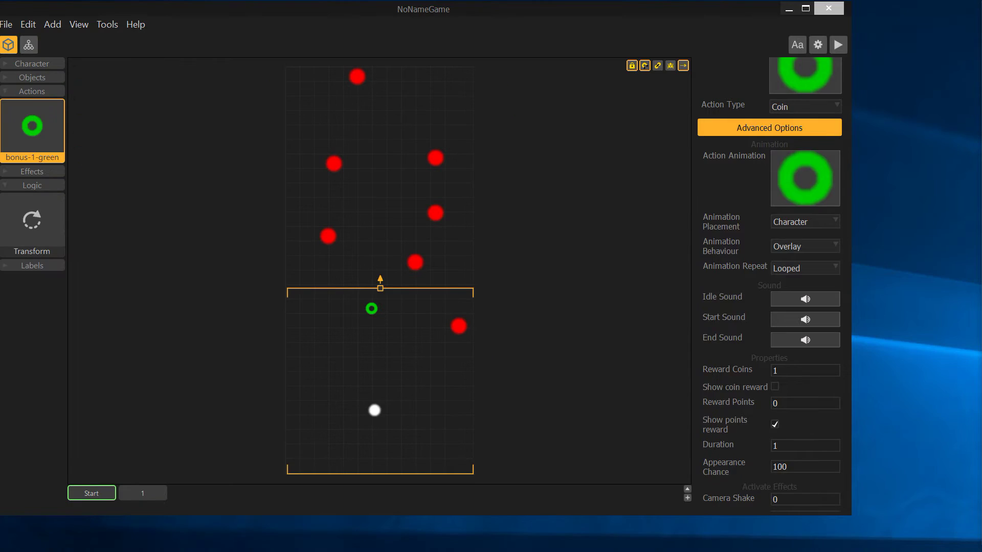
# Check both frames of the action animation in the Animation Editor and set its time value to .5.
pyautogui.click(818, 157)
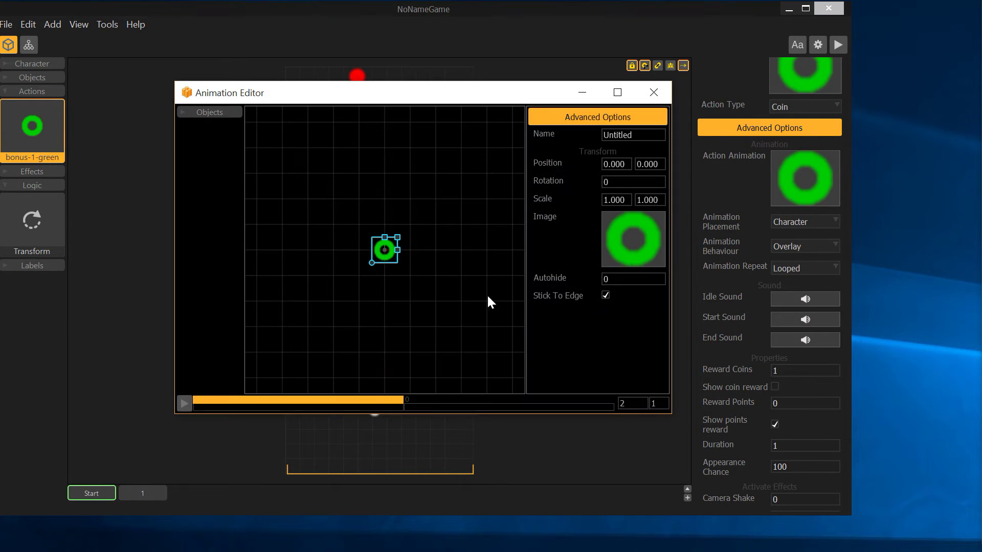
pyautogui.click(432, 400)
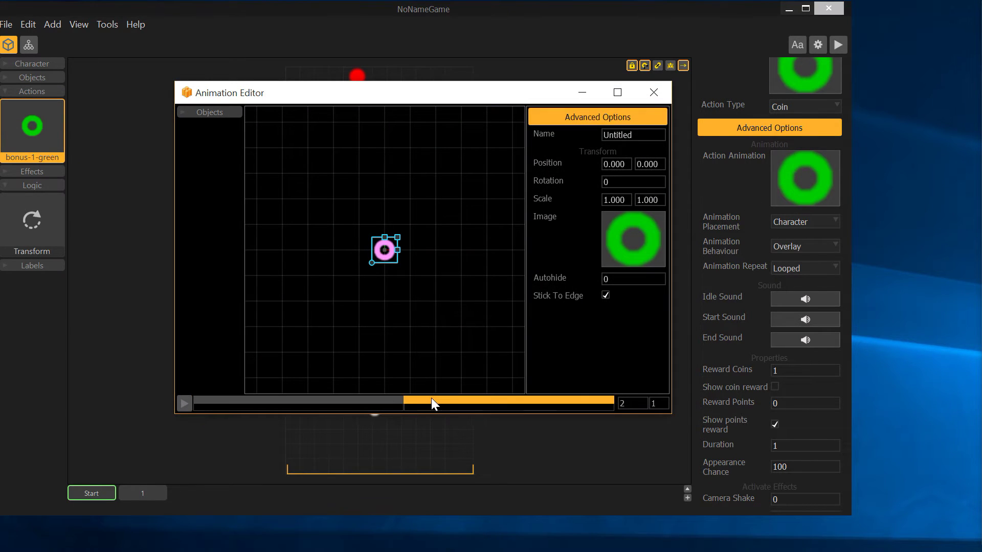
pyautogui.click(399, 400)
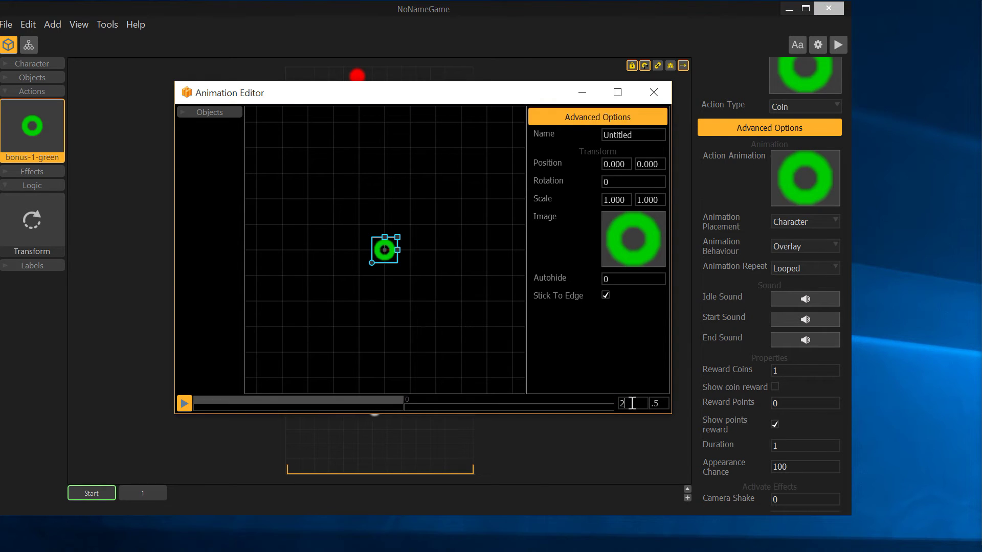
pyautogui.click(654, 93)
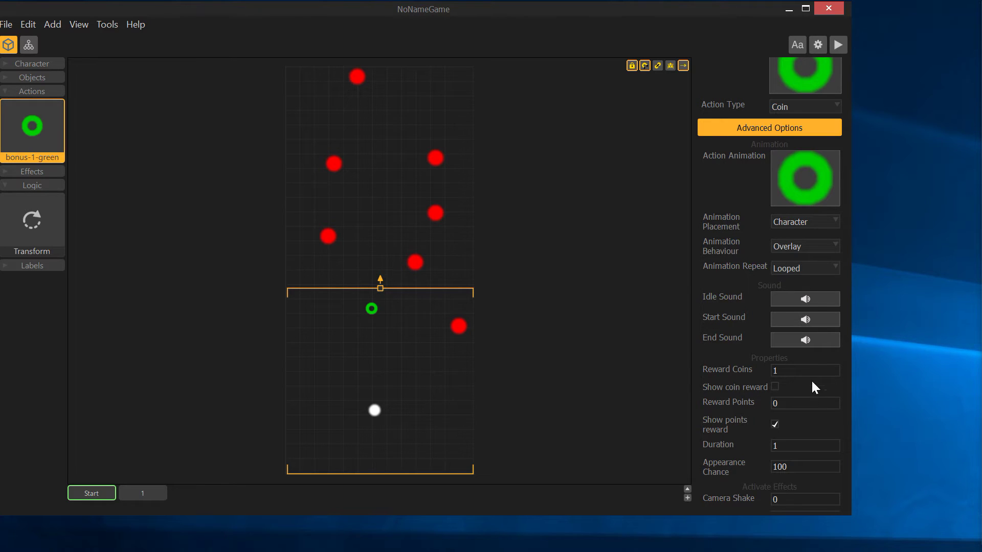
# Preview the game and retest it with the duration of the bonus-1-green action set to 4.
pyautogui.click(839, 45)
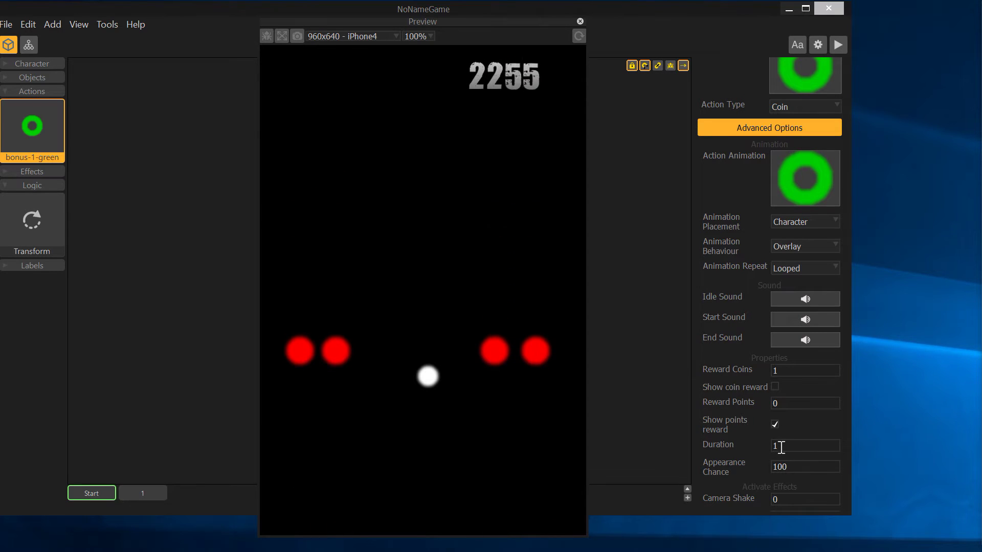
pyautogui.scroll(-1, 764, 438)
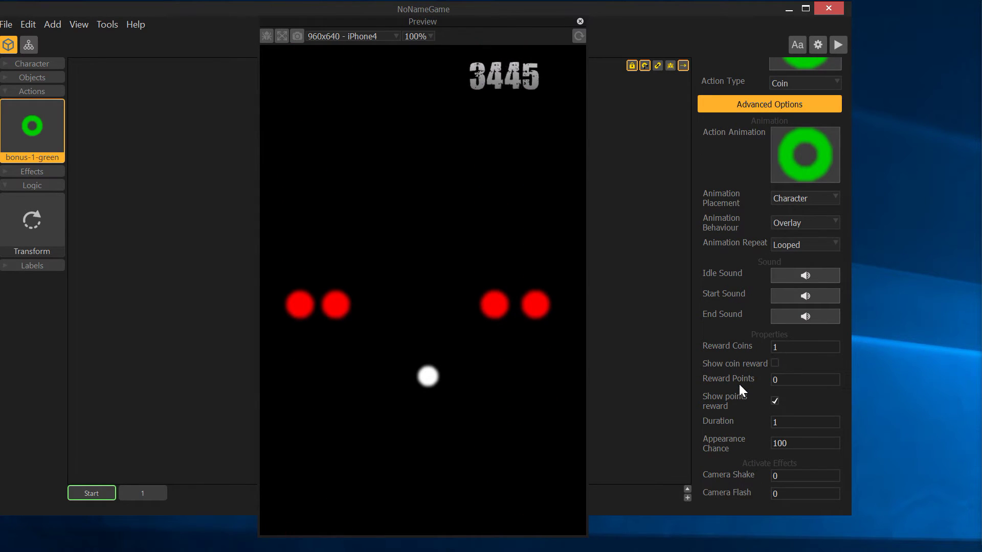
pyautogui.doubleClick(774, 422)
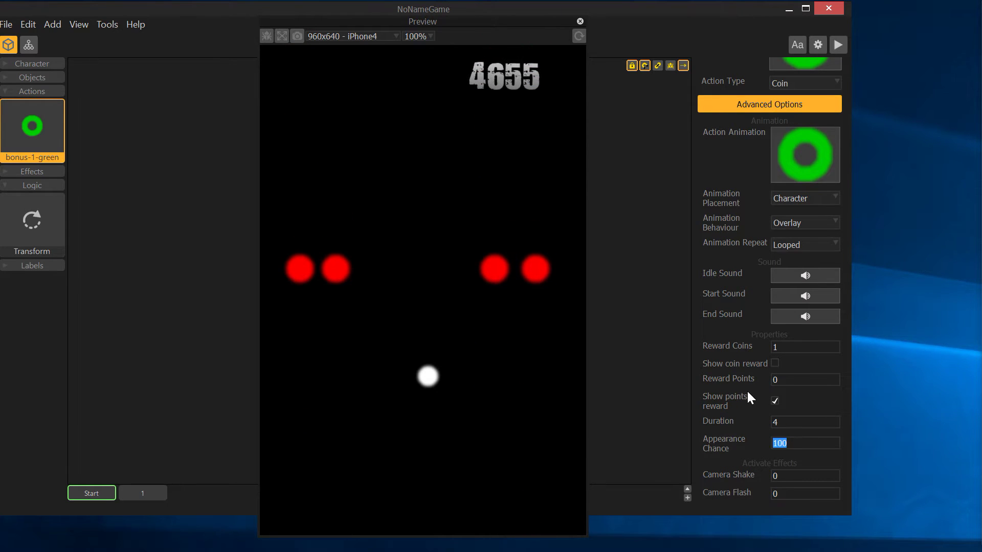
pyautogui.write('4')
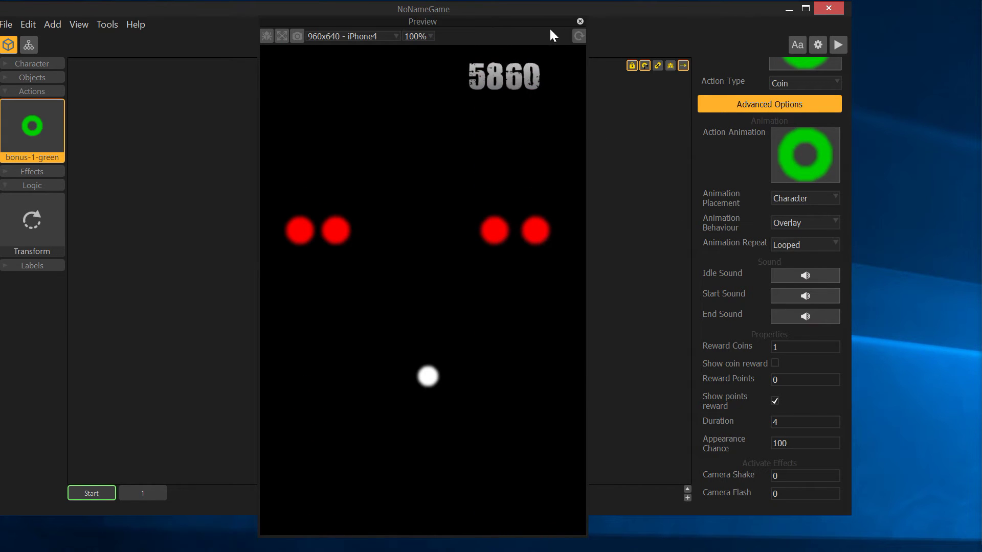
pyautogui.click(581, 38)
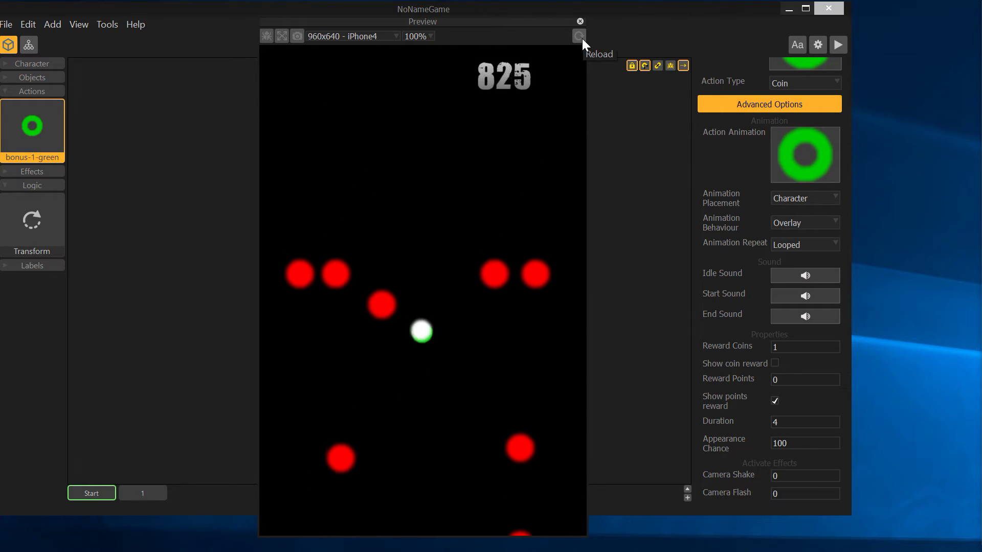
# Set the action's Animation Behaviour to Replace and reload the game preview.
pyautogui.click(801, 223)
pyautogui.click(807, 241)
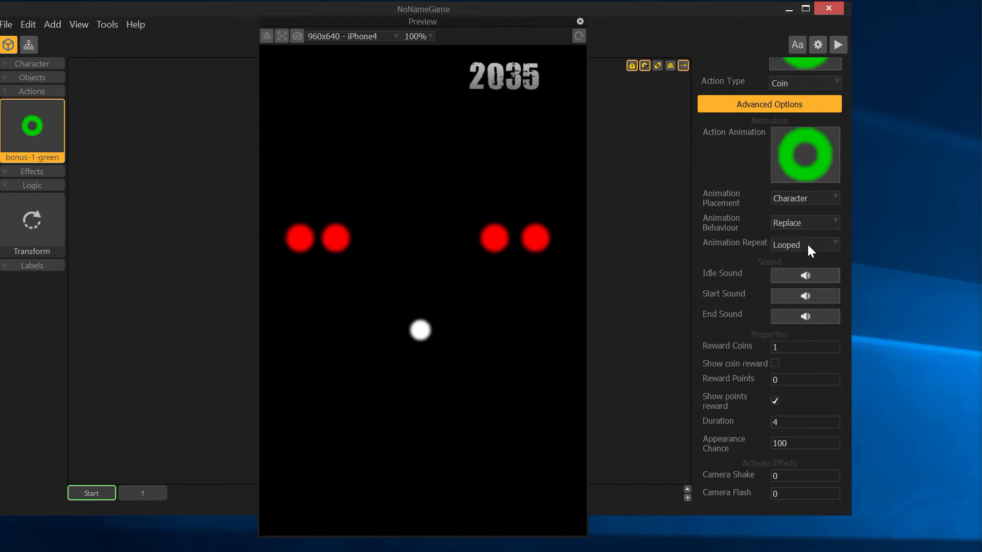
pyautogui.click(578, 35)
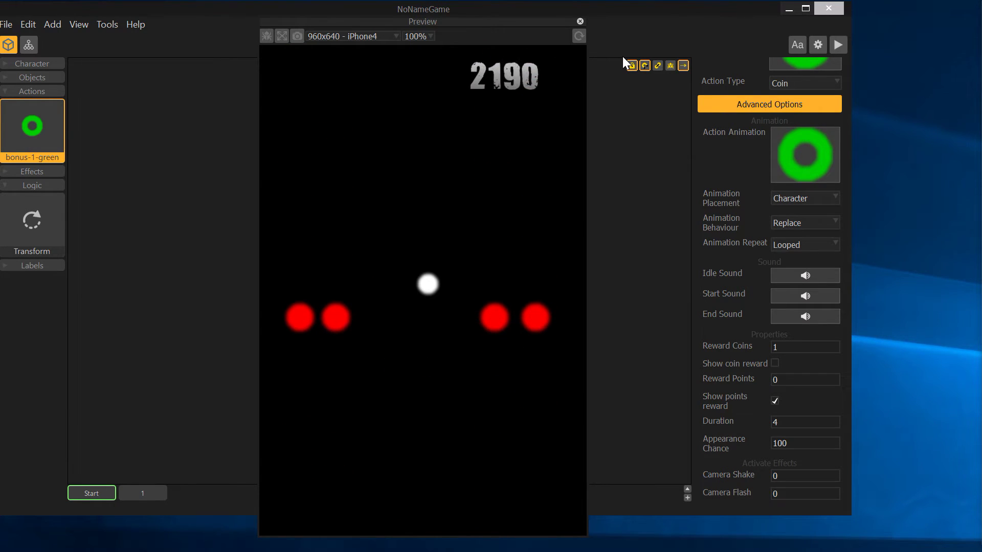
# Keep Animation Behaviour at Replace and try the Full Screen Animation Placement for bonus-1-green in the reloaded preview.
pyautogui.moveTo(812, 137)
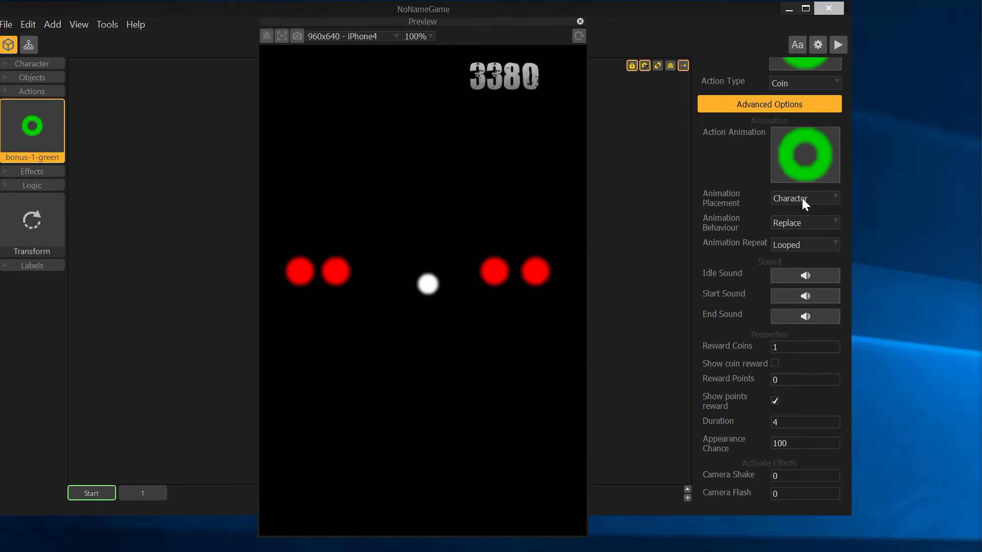
pyautogui.click(790, 225)
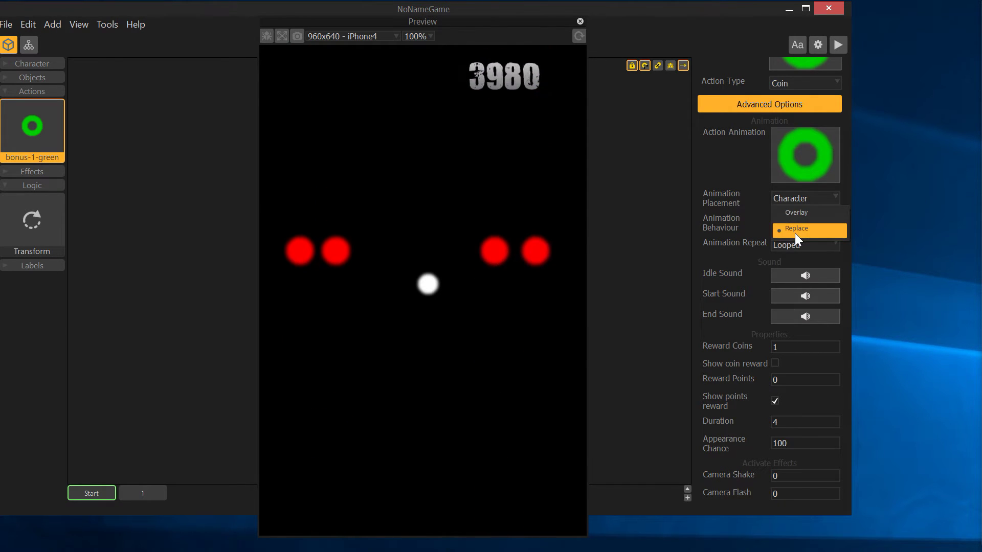
pyautogui.click(795, 233)
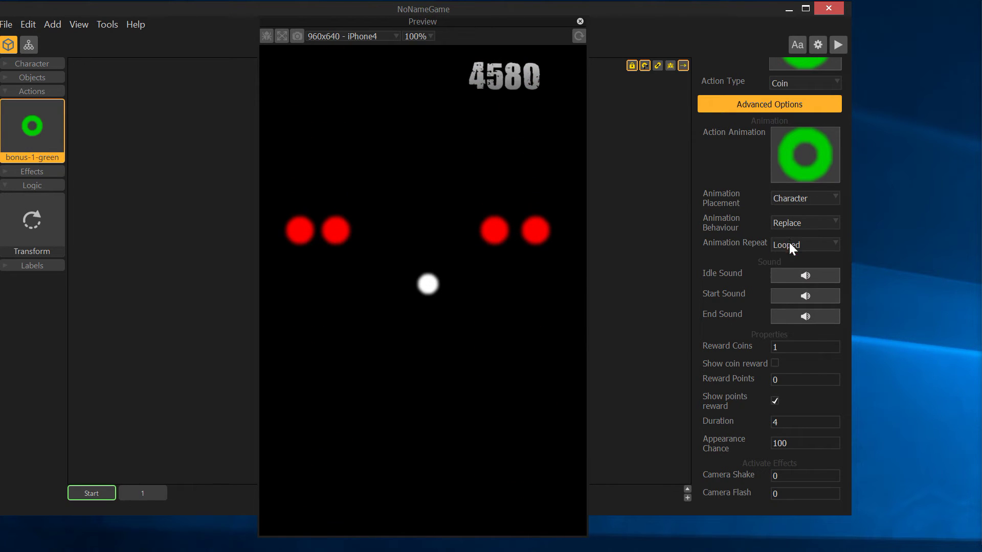
pyautogui.click(794, 199)
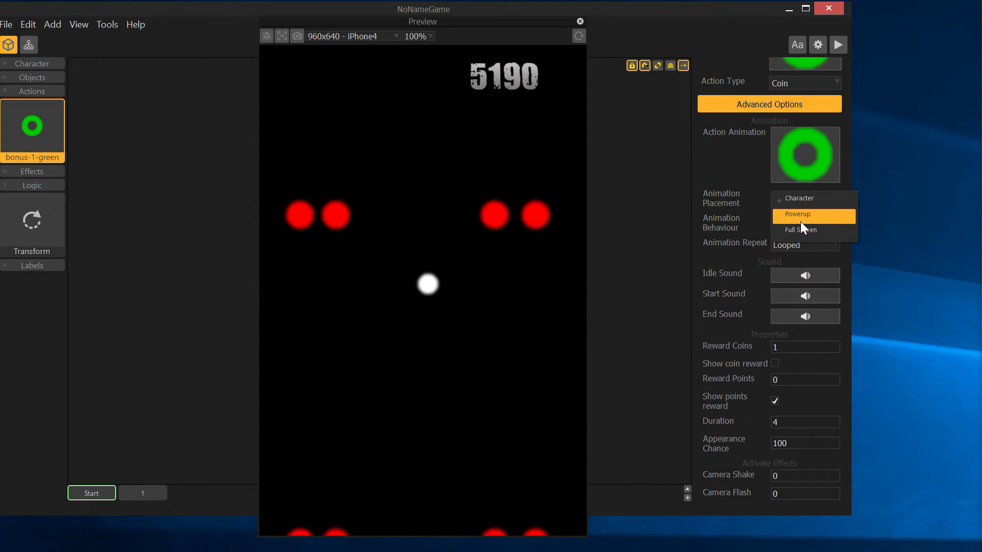
pyautogui.click(800, 220)
pyautogui.click(800, 222)
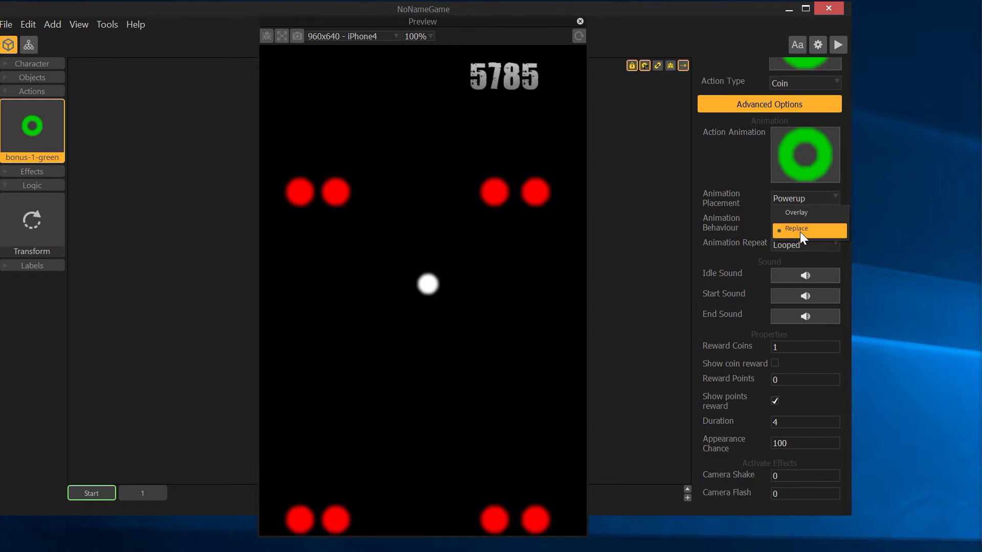
pyautogui.click(799, 231)
pyautogui.click(798, 201)
pyautogui.click(801, 217)
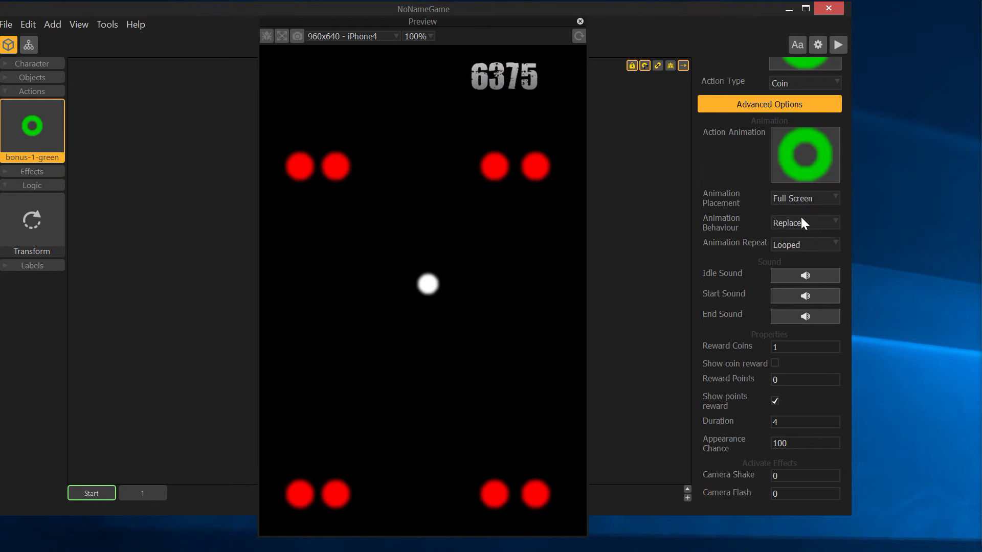
pyautogui.click(580, 35)
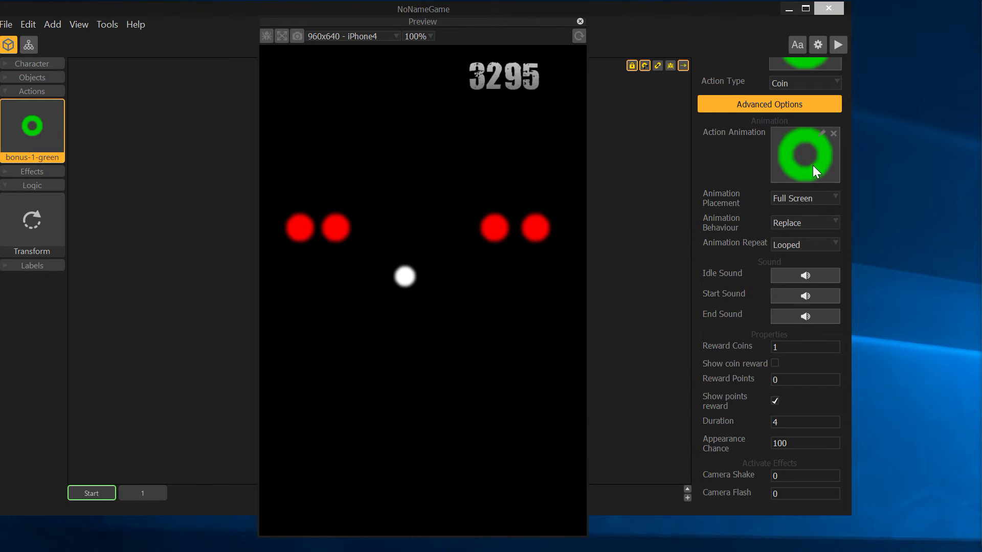
# Set the action's Animation Placement to Powerup and reload the game preview to retest it.
pyautogui.click(804, 199)
pyautogui.click(802, 194)
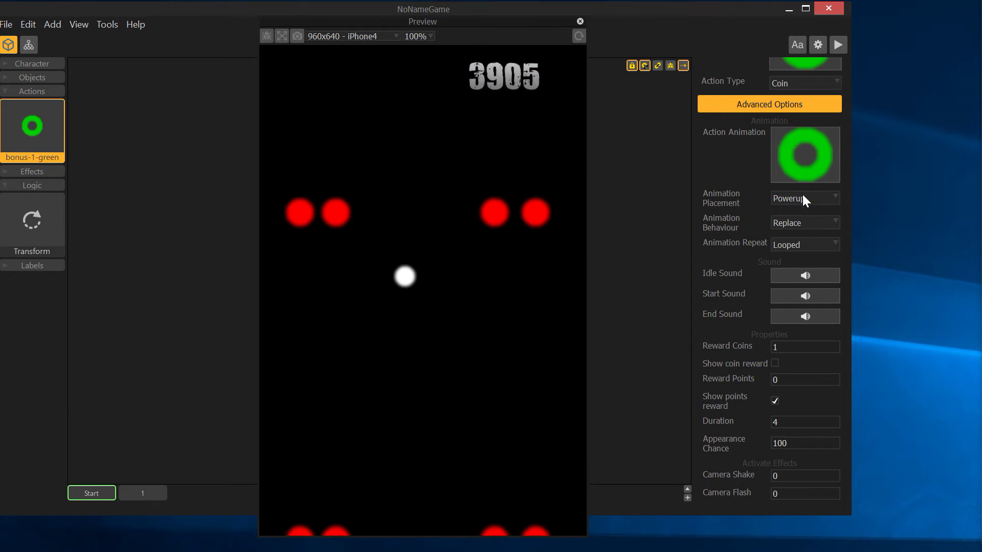
pyautogui.click(578, 36)
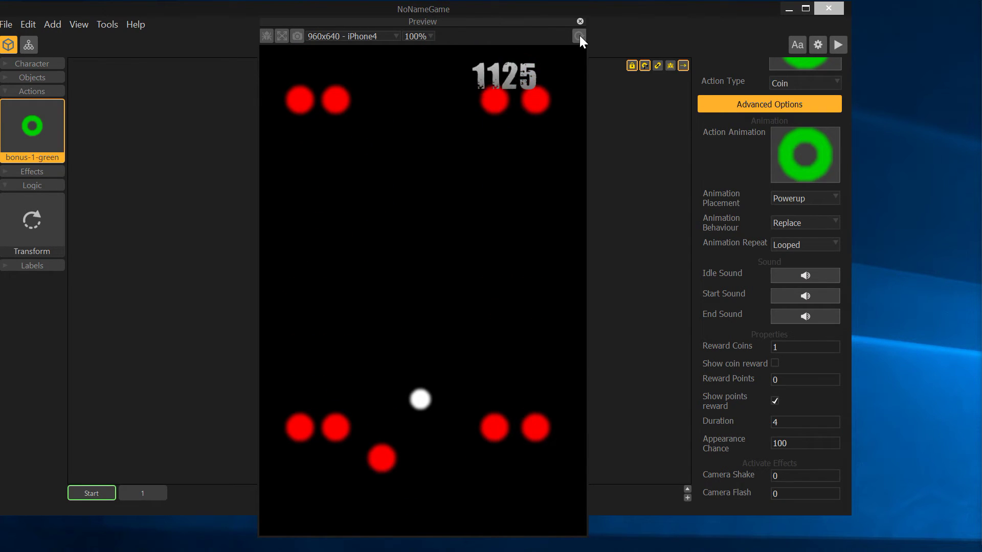
pyautogui.click(577, 34)
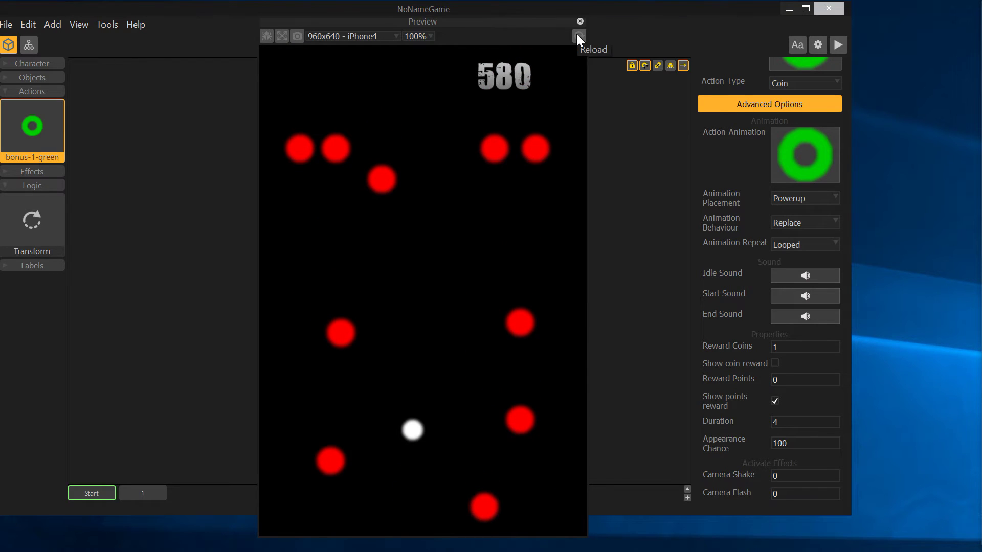
pyautogui.click(577, 34)
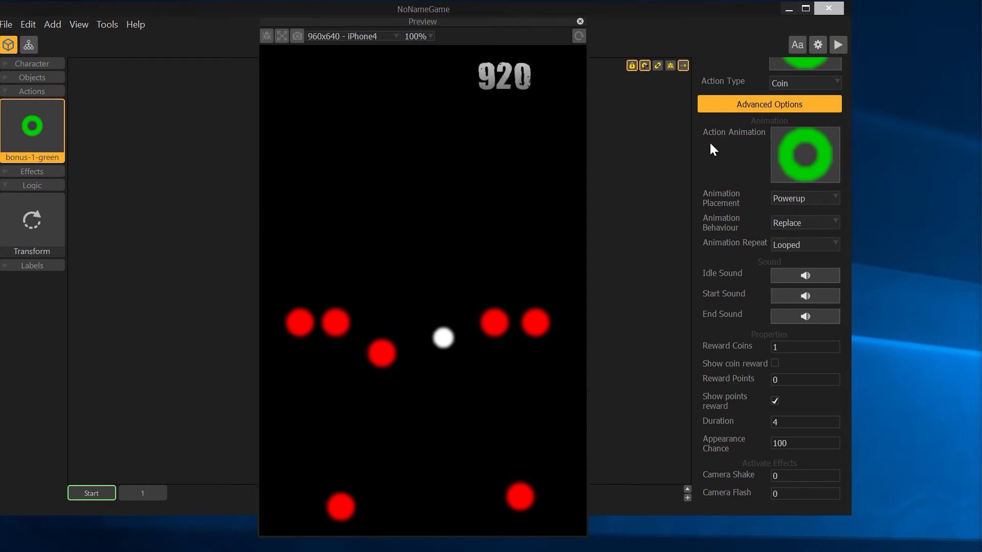
# Check the available Animation Repeat and Action Type options of bonus-1-green, and close the game preview.
pyautogui.click(824, 245)
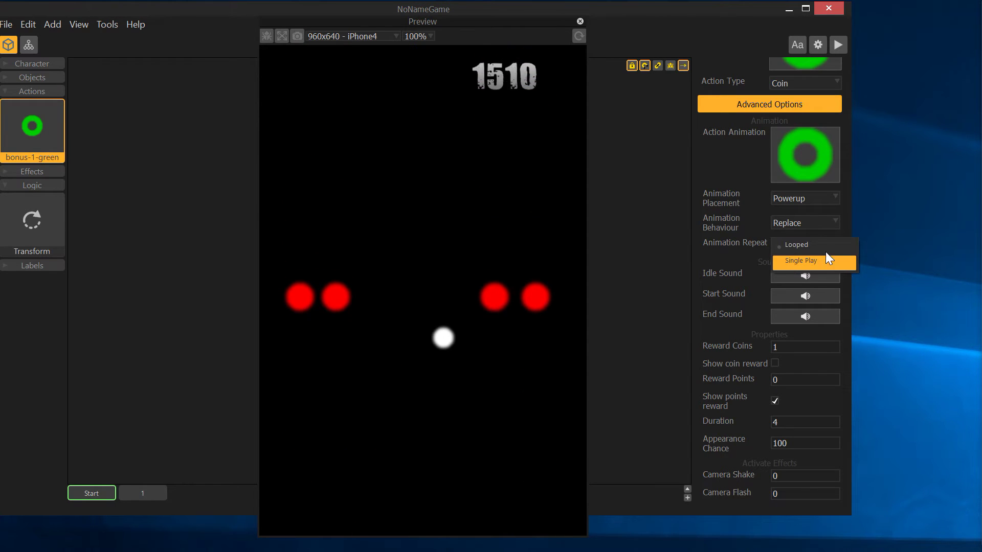
pyautogui.click(710, 255)
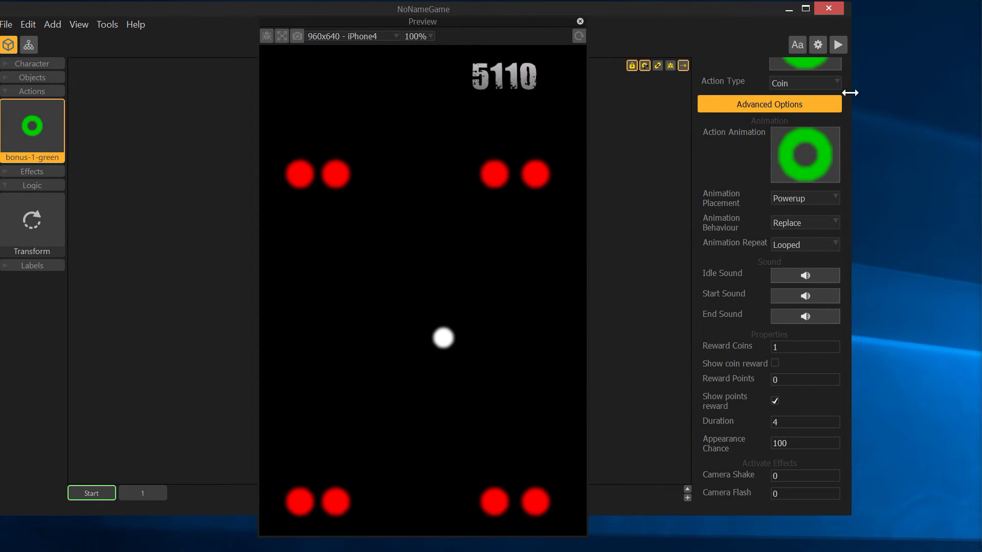
pyautogui.click(831, 83)
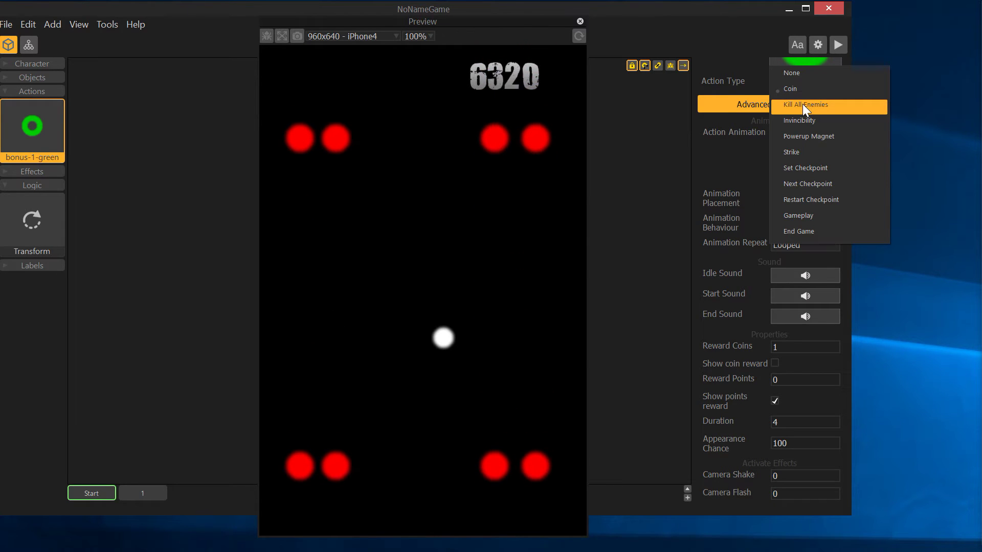
pyautogui.click(511, 29)
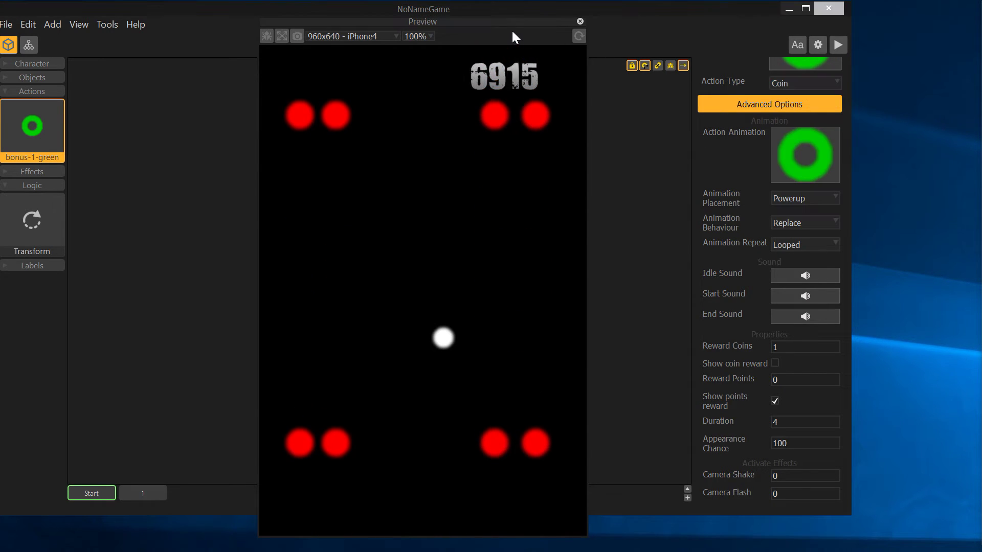
pyautogui.click(580, 21)
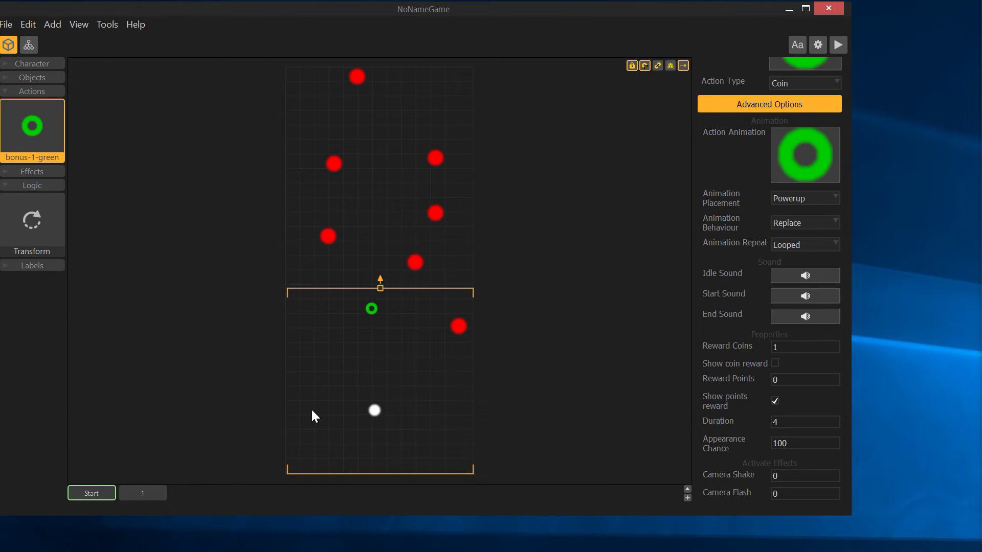
# Review the properties of the white character and the enemy-one object in the asset library.
pyautogui.click(5, 92)
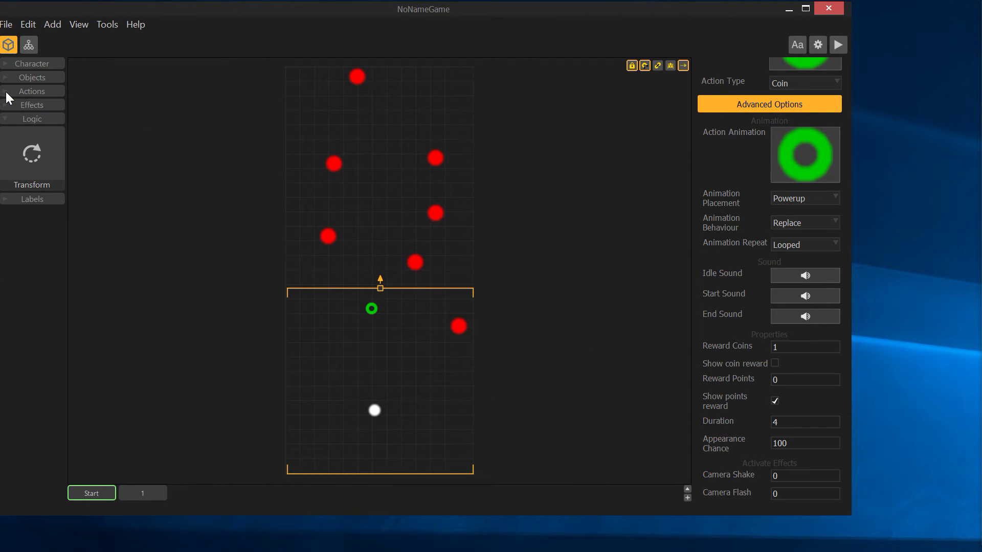
pyautogui.click(6, 92)
pyautogui.click(5, 63)
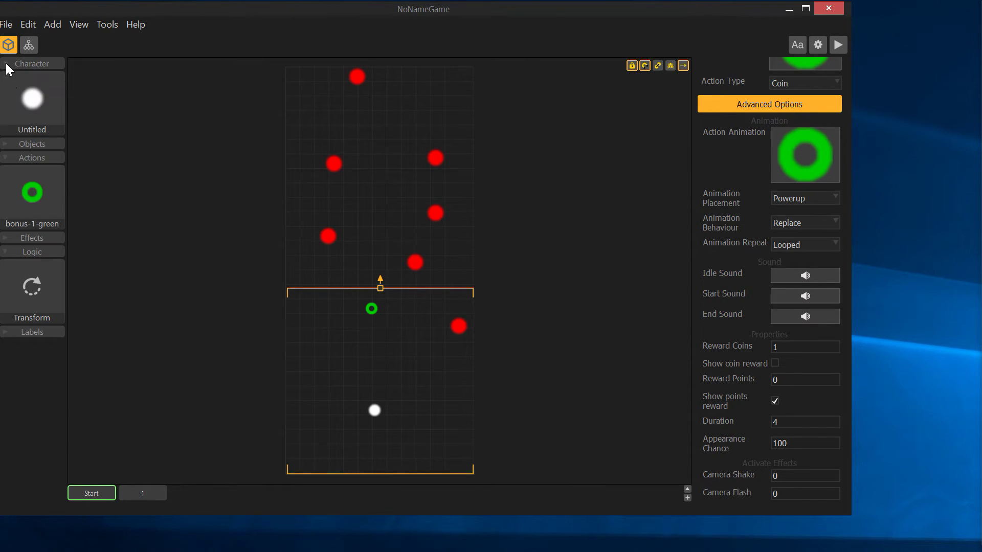
pyautogui.click(5, 143)
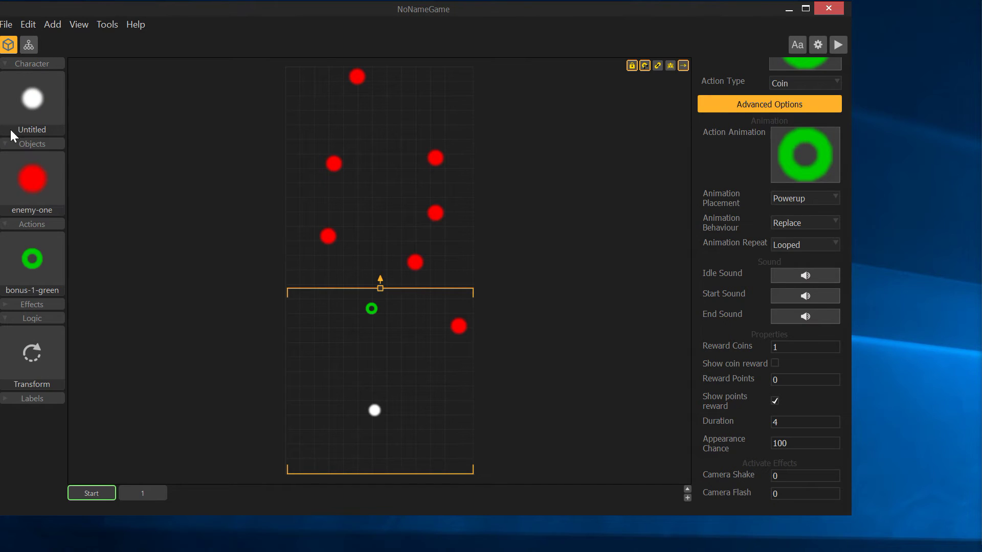
pyautogui.click(28, 99)
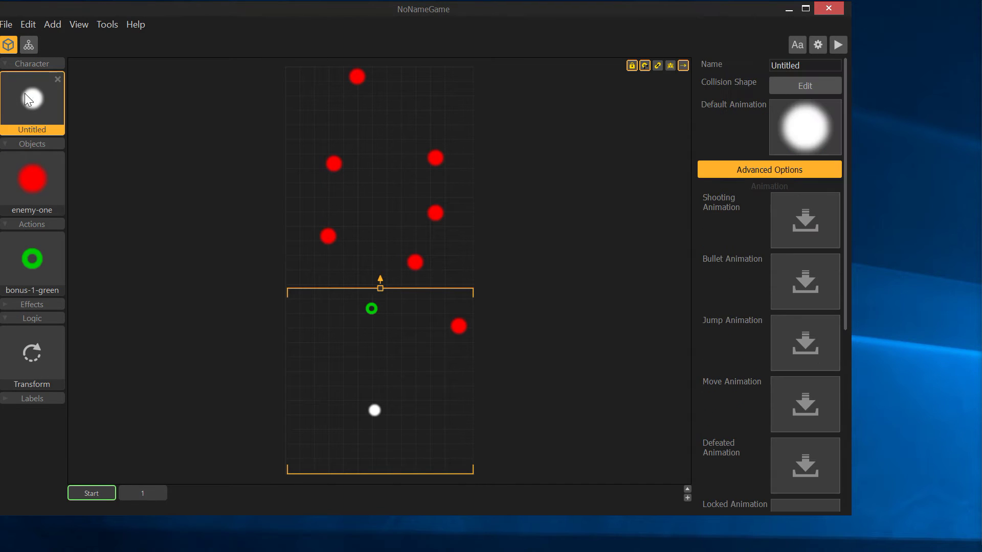
pyautogui.click(6, 64)
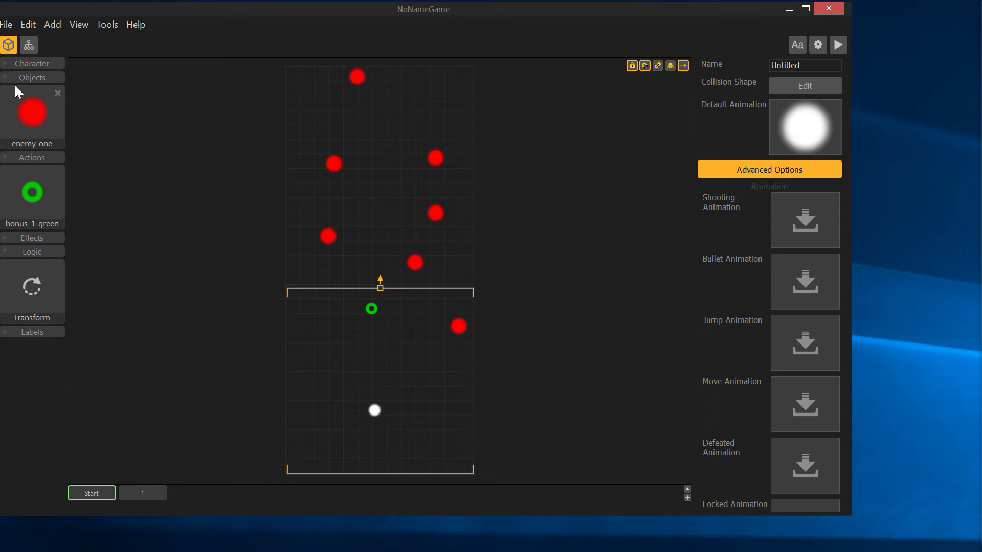
pyautogui.click(22, 111)
pyautogui.click(6, 77)
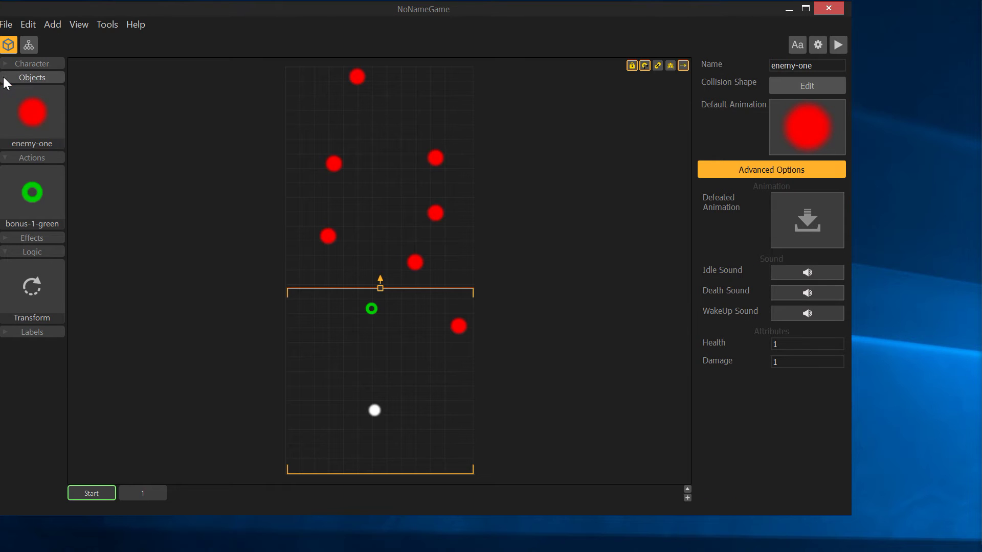
pyautogui.click(42, 76)
# Add a Light effect to the Start scene and move it to position -10, 710.
pyautogui.click(8, 239)
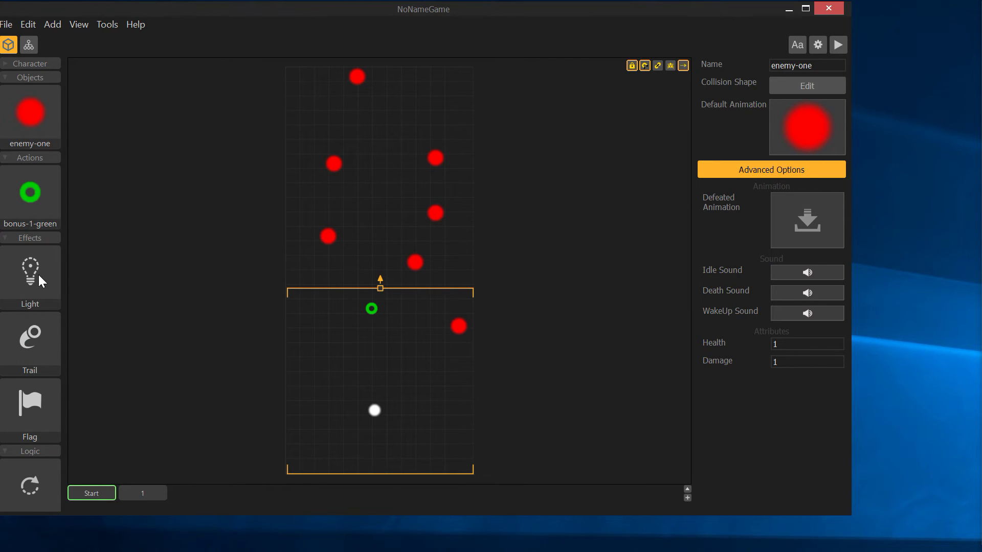
pyautogui.moveTo(38, 275); pyautogui.dragTo(296, 287)
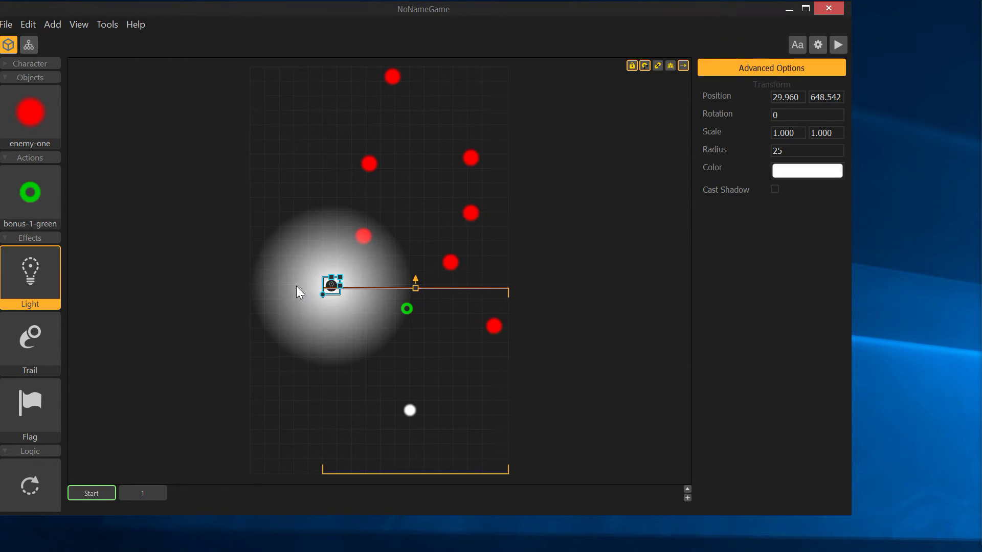
pyautogui.click(318, 327)
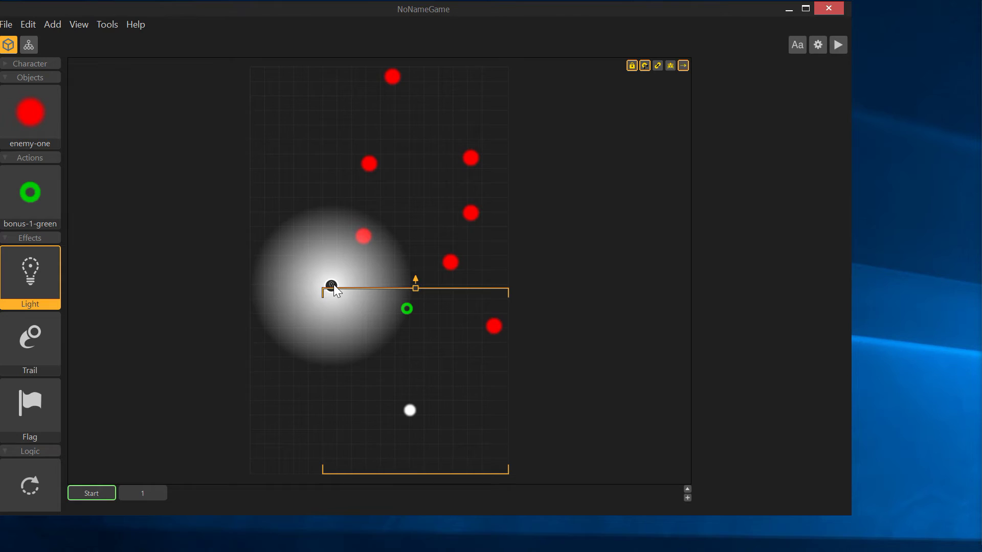
pyautogui.moveTo(334, 284); pyautogui.dragTo(366, 266)
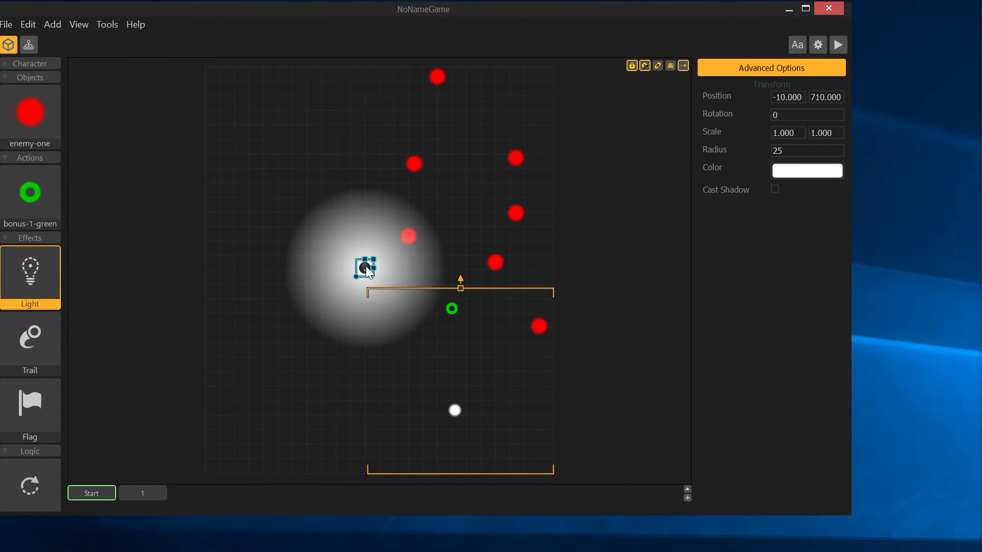
# Send the light to the back and move it to position 10, 830.
pyautogui.rightClick(366, 267)
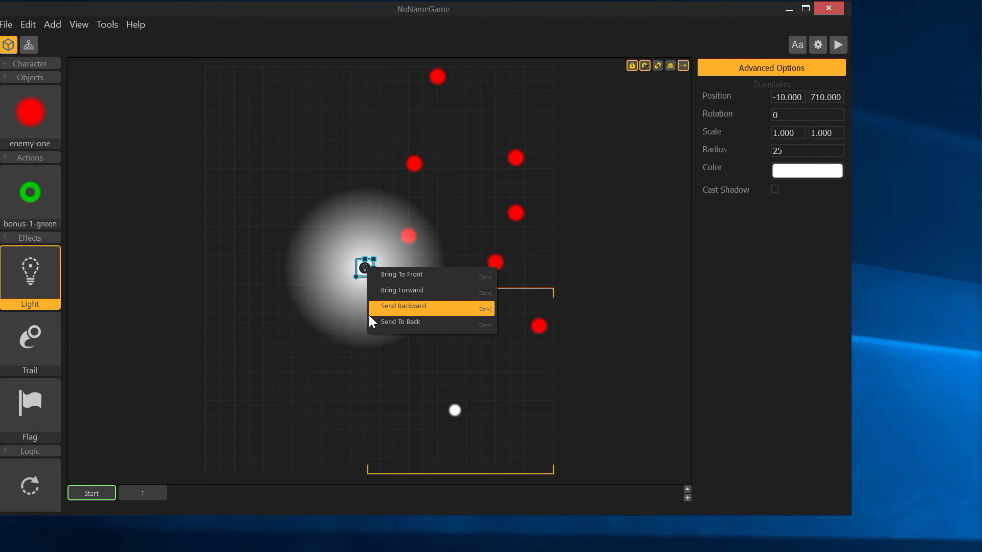
pyautogui.click(396, 321)
pyautogui.moveTo(357, 266); pyautogui.dragTo(369, 234)
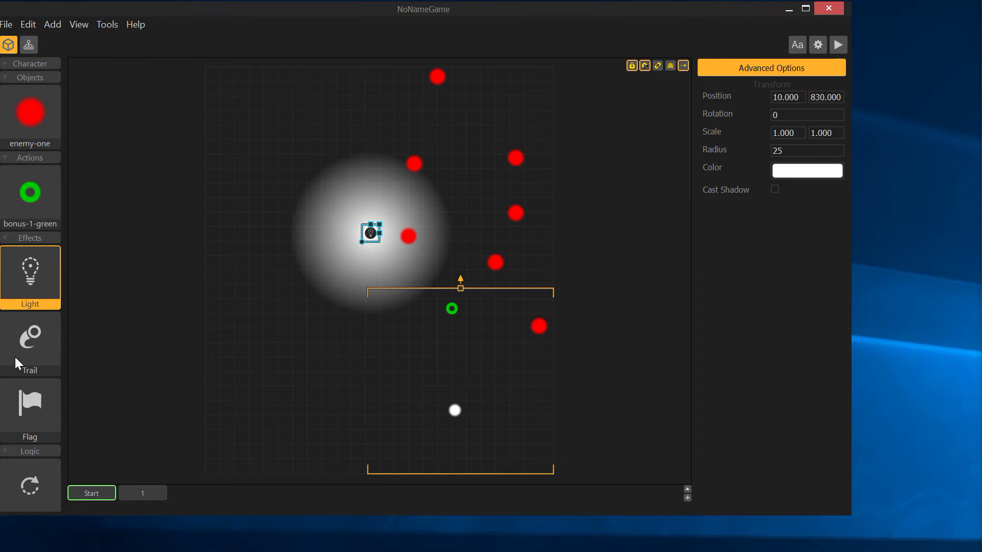
# Add a Trail effect and place it just below the white character at position 300, 160.
pyautogui.moveTo(35, 357); pyautogui.dragTo(445, 416)
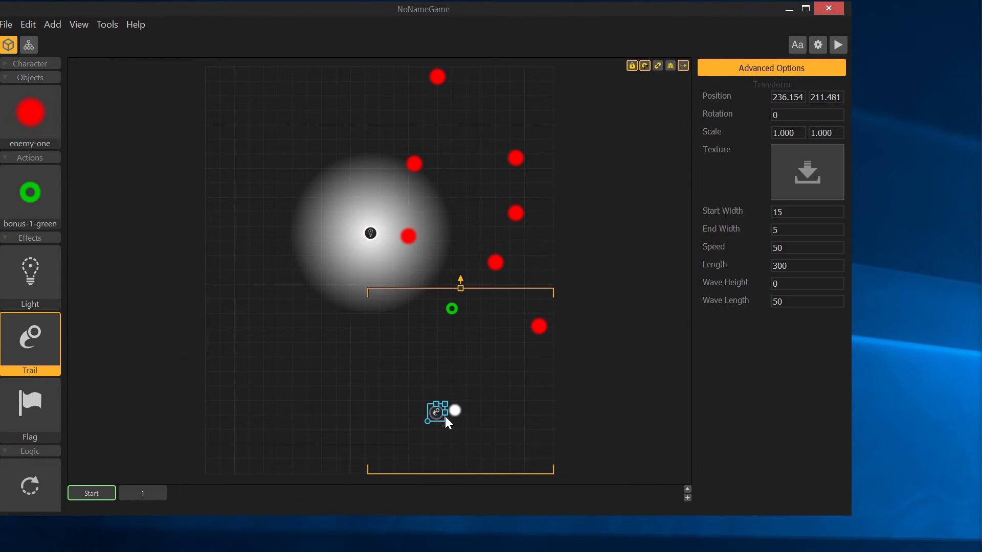
pyautogui.scroll(5, 446, 416)
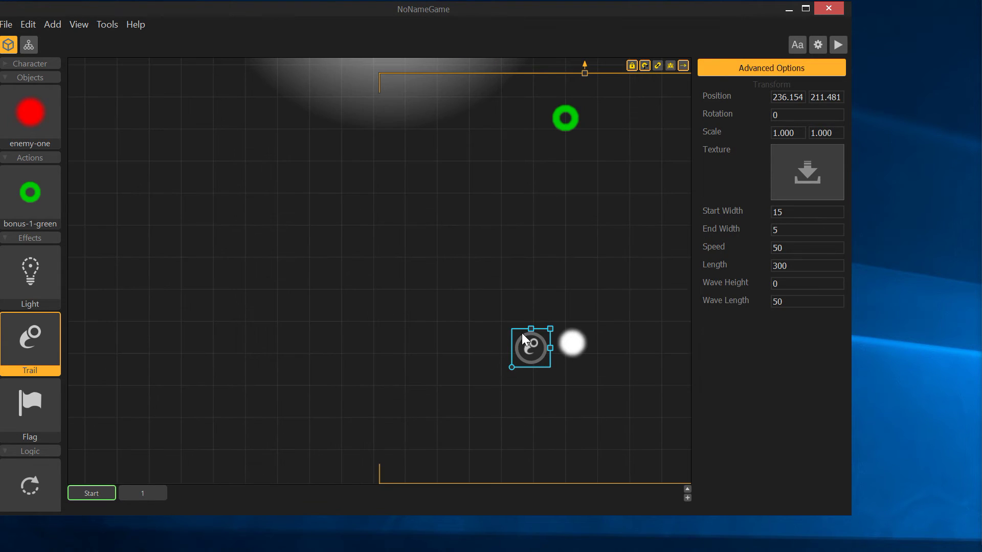
pyautogui.moveTo(556, 358); pyautogui.dragTo(586, 388)
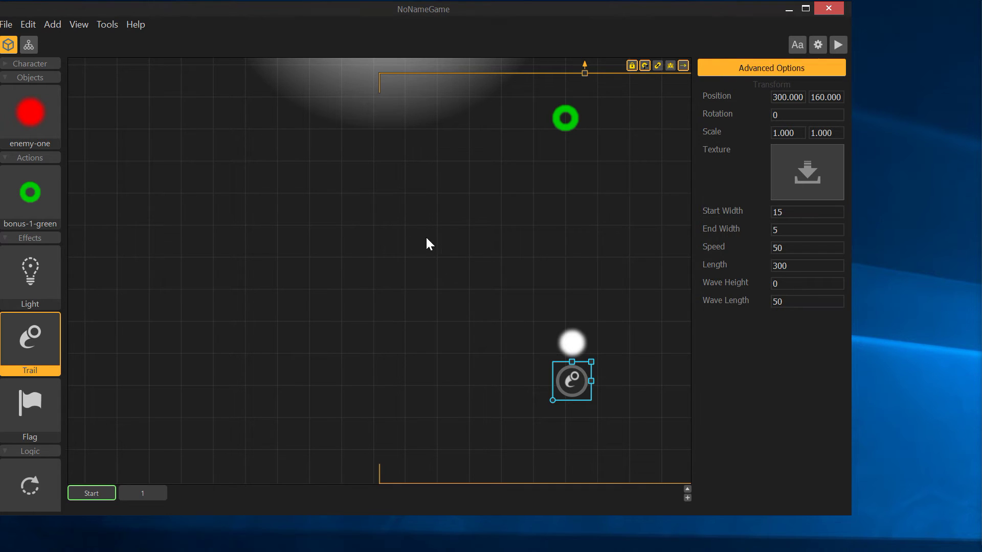
# Link the trail to the white character and move the trail over it to position 300, 210.
pyautogui.click(474, 325)
pyautogui.press('alt')
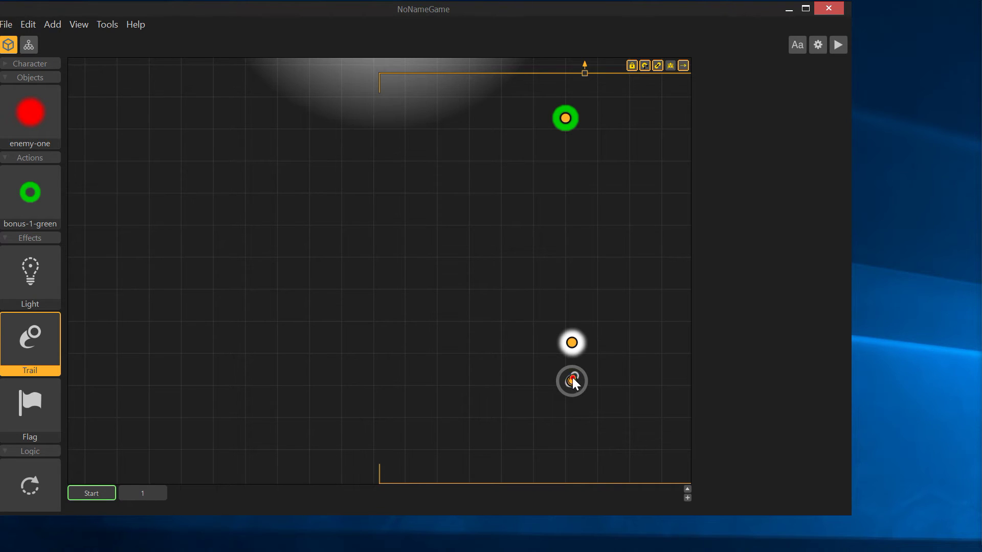
pyautogui.moveTo(572, 380); pyautogui.dragTo(572, 342)
pyautogui.moveTo(576, 384); pyautogui.dragTo(581, 352)
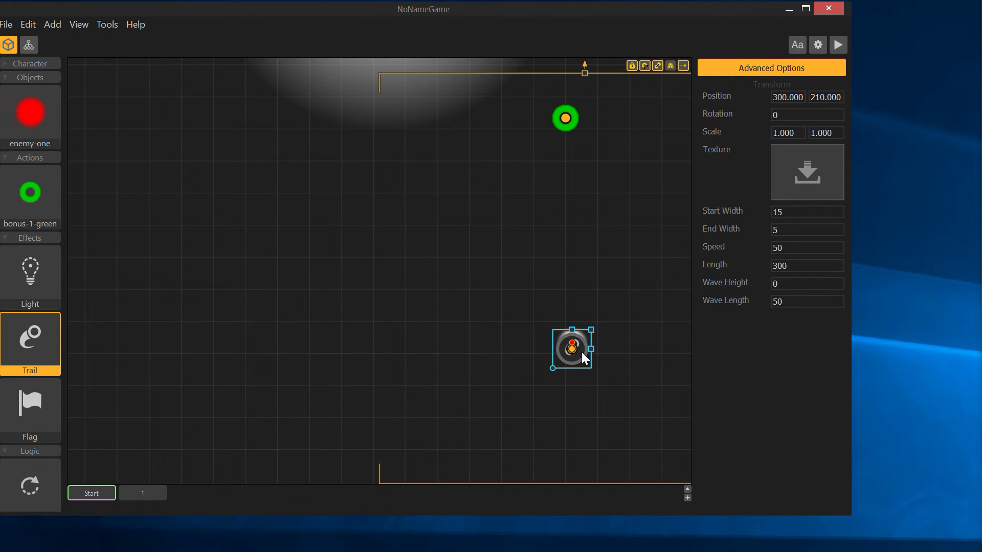
# Send the trail to the back and align the white character with it at position 300, 210.
pyautogui.rightClick(582, 352)
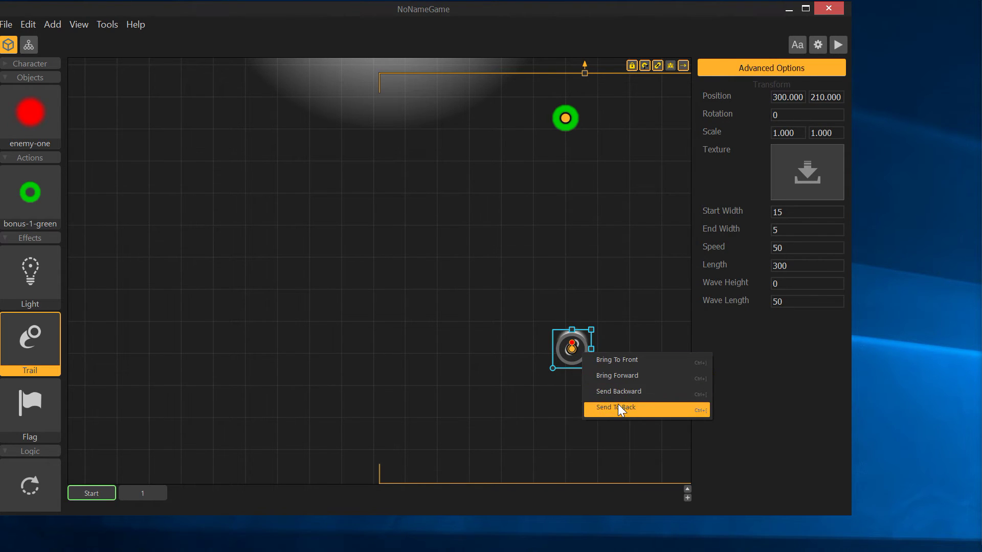
pyautogui.click(618, 407)
pyautogui.click(579, 343)
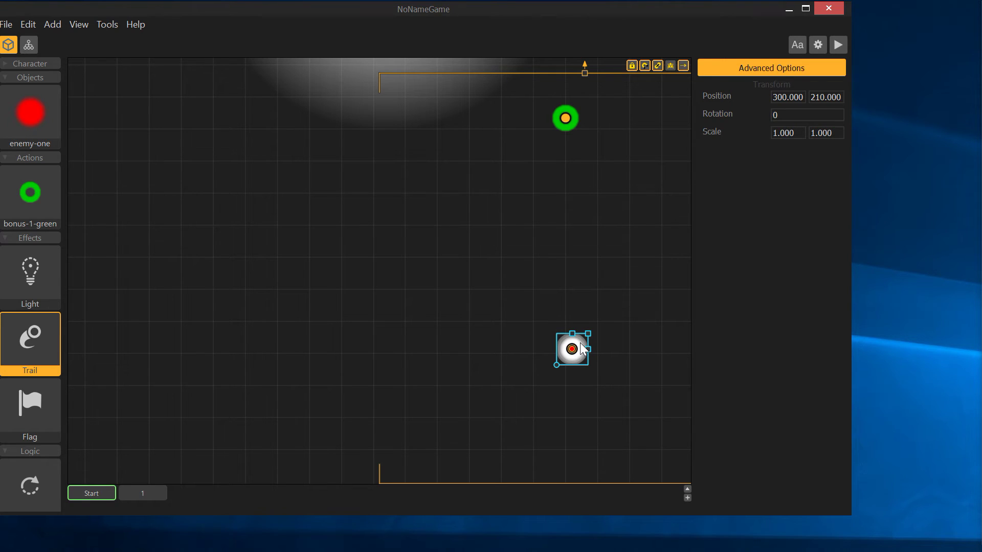
# Move the white character up so it sits just above the trail, and select the trail.
pyautogui.click(572, 300)
pyautogui.click(582, 349)
pyautogui.moveTo(583, 355); pyautogui.dragTo(584, 335)
pyautogui.click(577, 355)
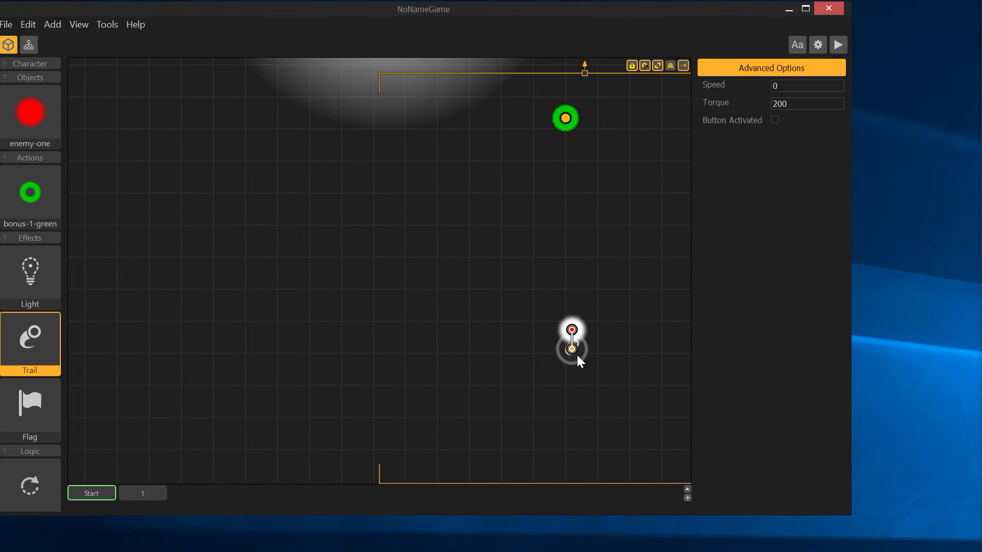
pyautogui.click(574, 358)
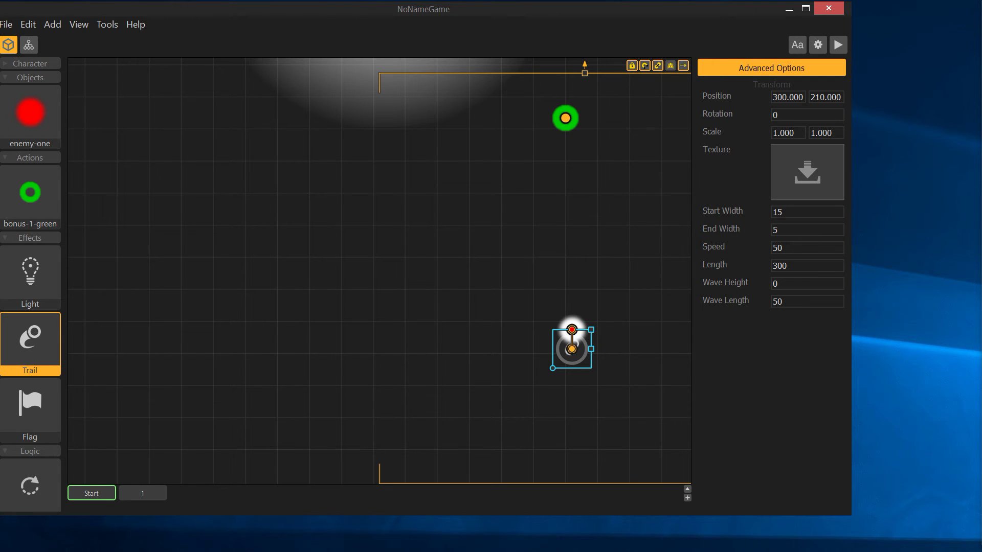
# Switch to XnView and use the char-one image from NoNameGame's Characters graphics folder as the trail's texture.
pyautogui.hotkey('alt', 'Tab')
pyautogui.moveTo(361, 70); pyautogui.dragTo(429, 45)
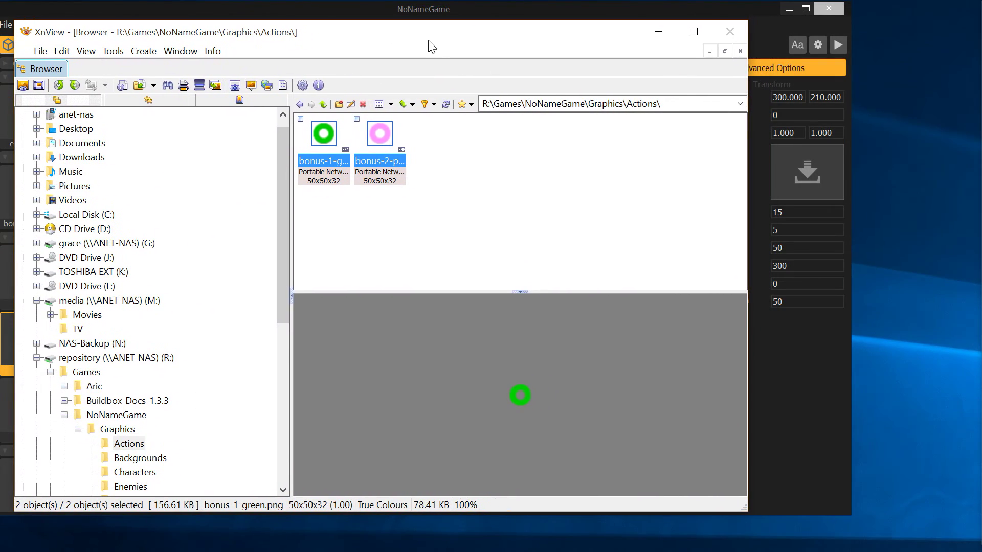
pyautogui.scroll(-4, 144, 401)
pyautogui.scroll(2, 132, 409)
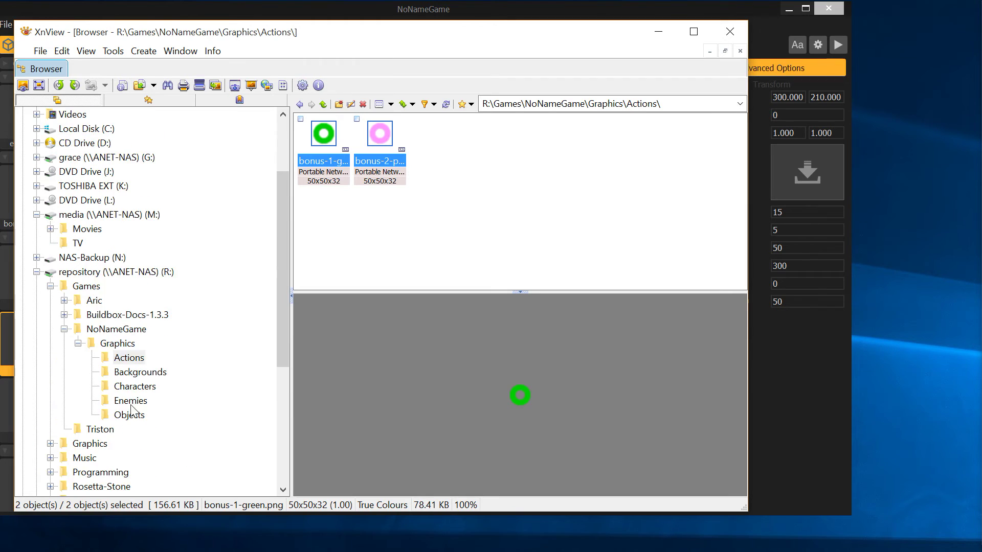
pyautogui.scroll(1, 132, 409)
pyautogui.click(124, 431)
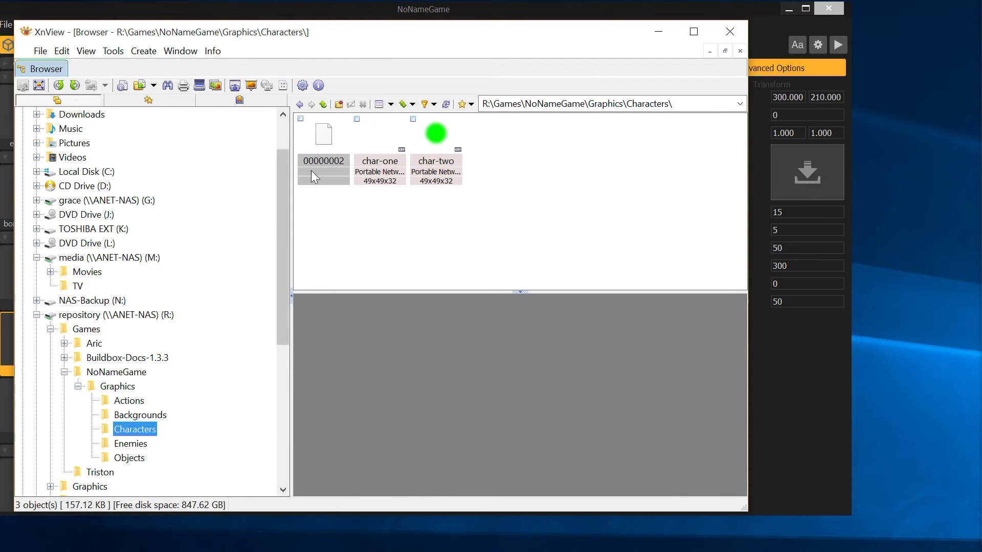
pyautogui.moveTo(391, 143); pyautogui.dragTo(809, 177)
pyautogui.moveTo(580, 42); pyautogui.dragTo(981, 148)
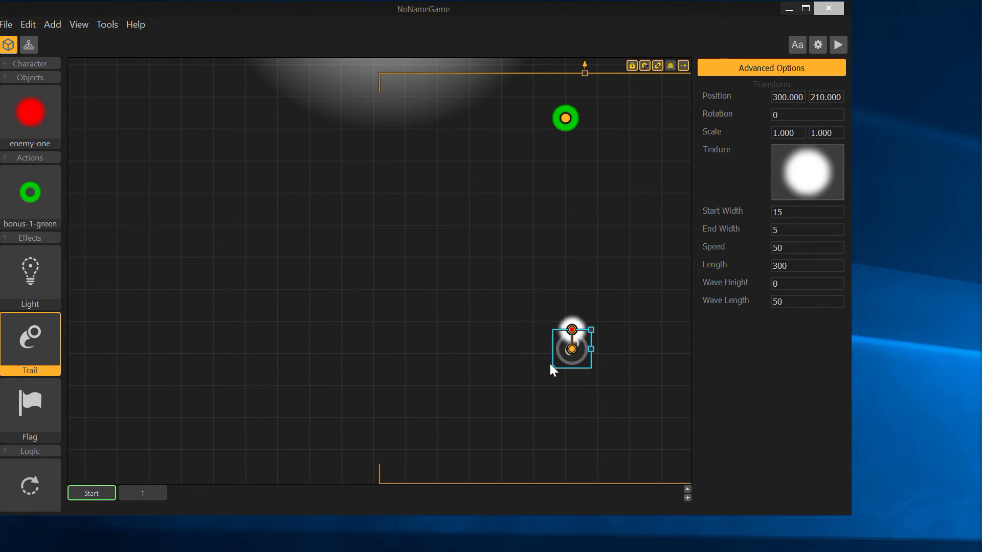
# Place the trail on the white character at position 300, 240 with Start Width 25, End Width 2 and Speed 100, and preview the game.
pyautogui.moveTo(578, 357); pyautogui.dragTo(587, 337)
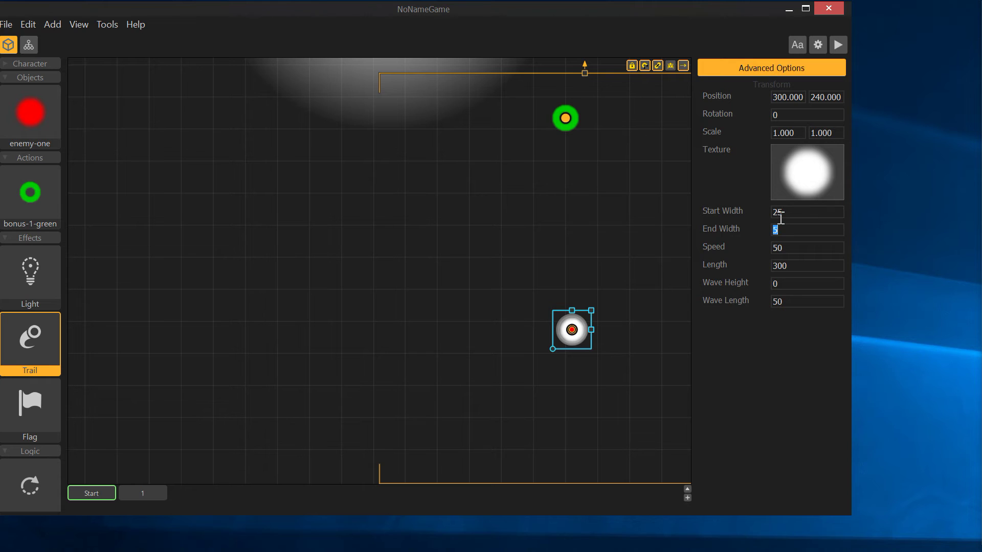
pyautogui.write('2')
pyautogui.press('Tab')
pyautogui.write('1')
pyautogui.press('Tab')
pyautogui.press('Tab')
pyautogui.click(837, 45)
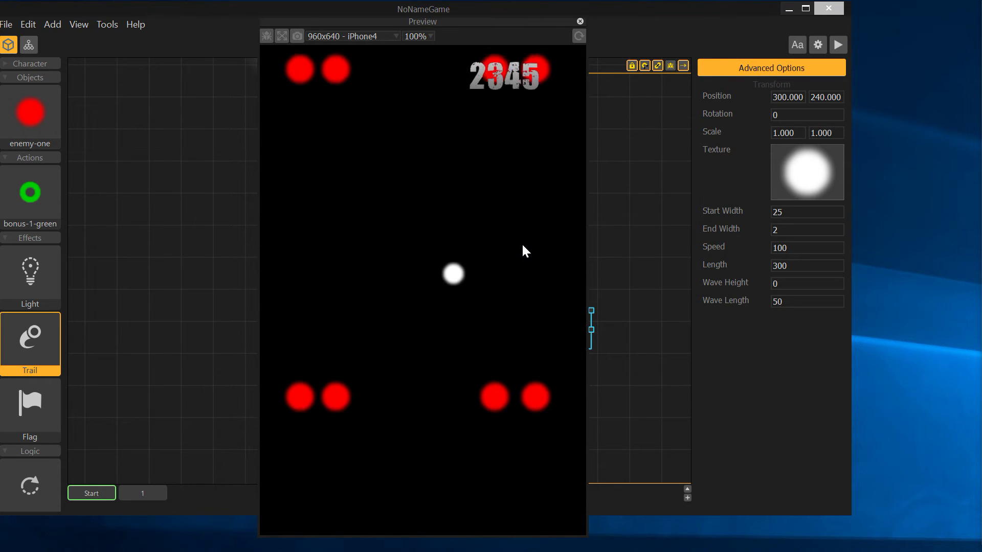
pyautogui.click(580, 21)
# Set the trail's Wave Height to 20 and Wave Length to 300, and preview the game.
pyautogui.click(793, 286)
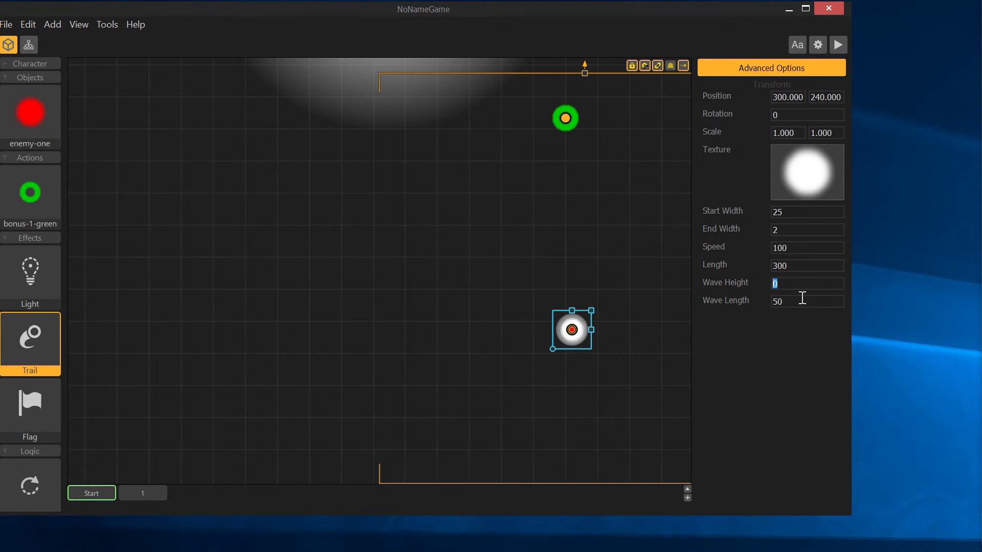
pyautogui.write('20')
pyautogui.press('Tab')
pyautogui.write('3')
pyautogui.click(846, 42)
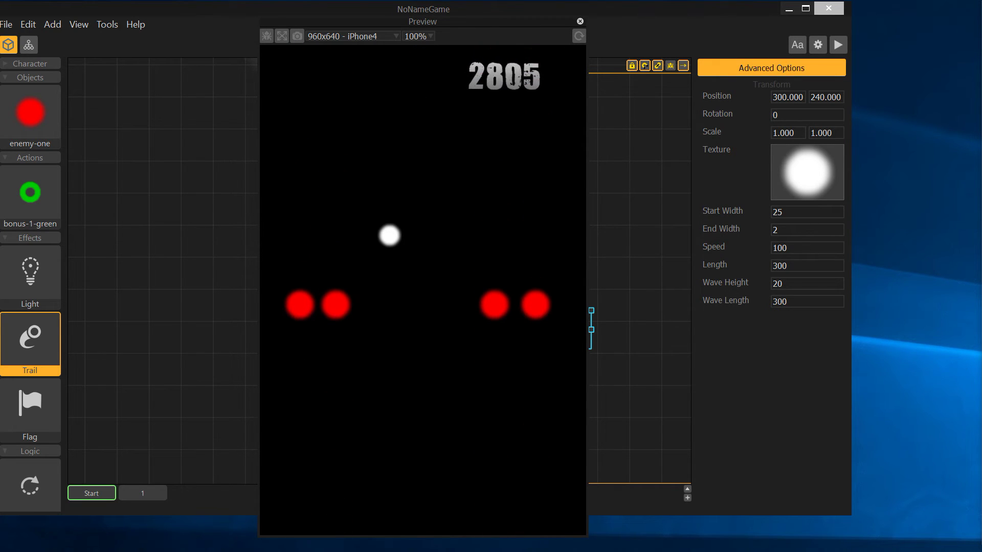
# Switch to Fireworks and create a new document 30 pixels wide and 200 pixels high with a transparent canvas.
pyautogui.hotkey('alt', 'Tab')
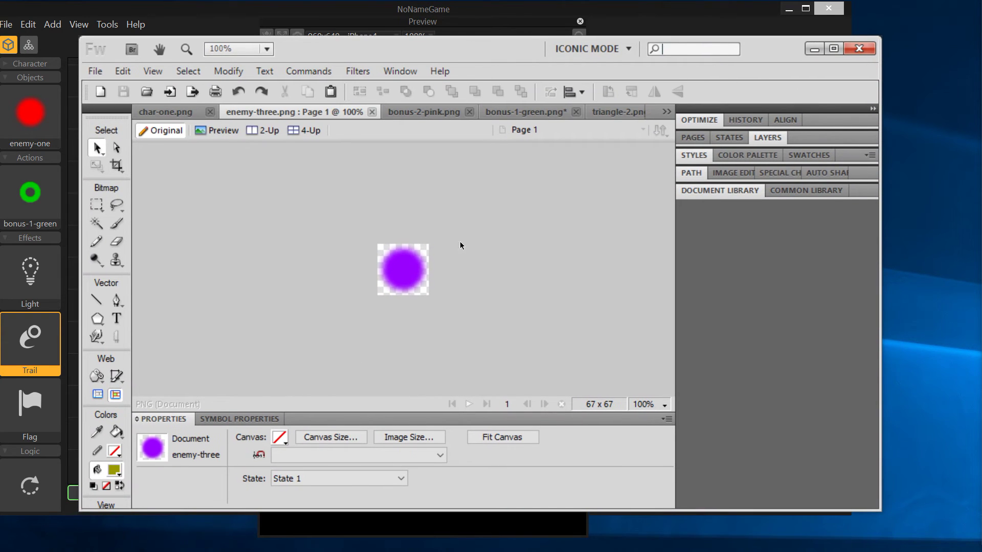
pyautogui.hotkey('ctrl', 'n')
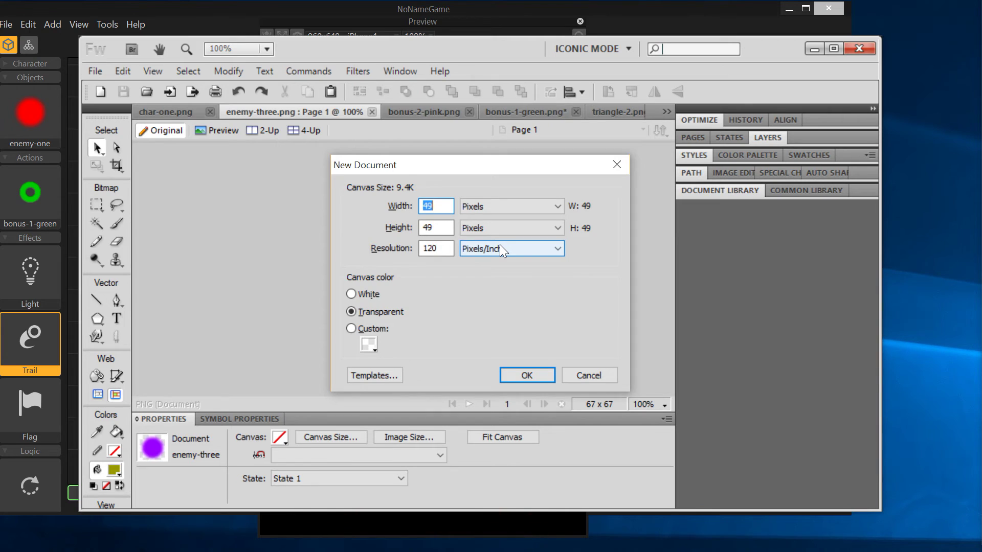
pyautogui.write('250')
pyautogui.press('BackSpace')
pyautogui.press('BackSpace')
pyautogui.press('BackSpace')
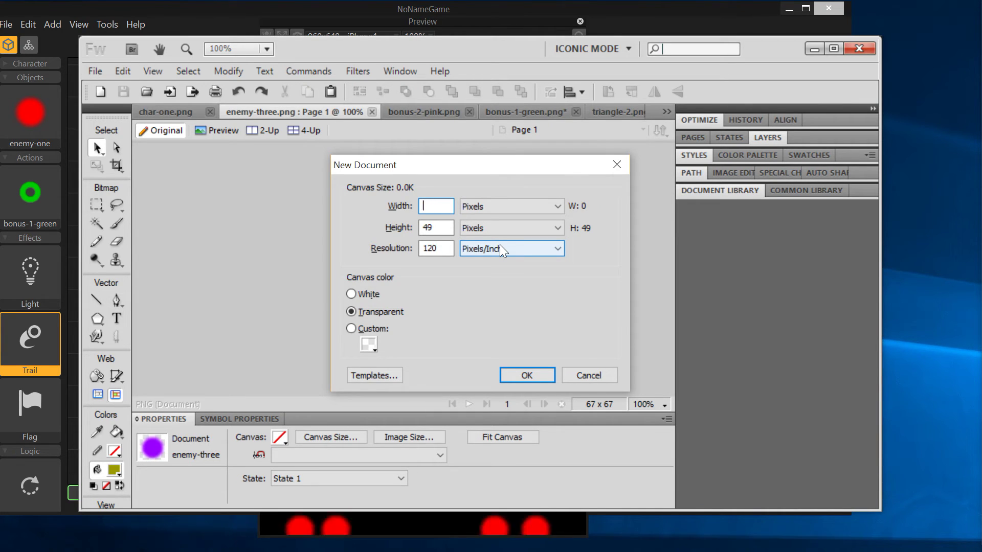
pyautogui.write('30')
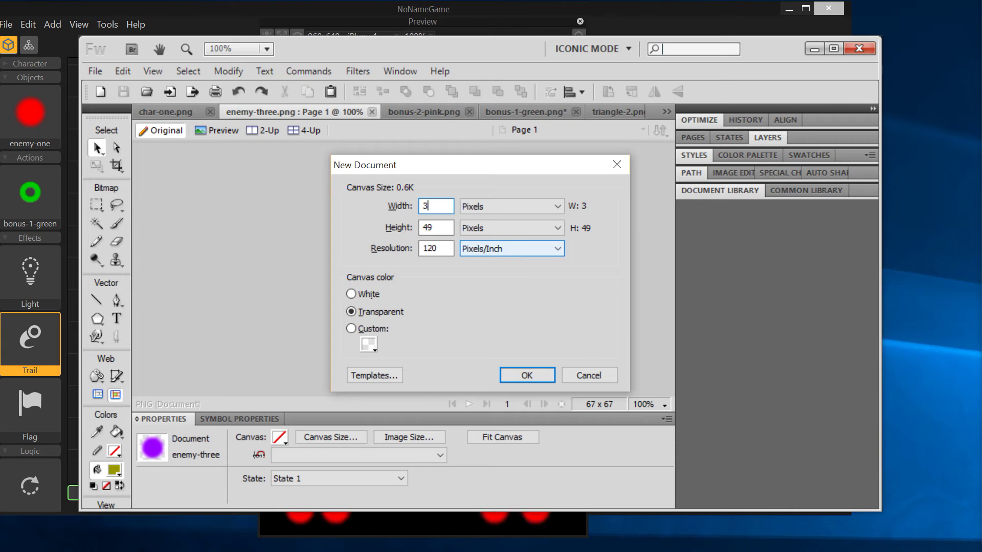
pyautogui.press('Tab')
pyautogui.write('200')
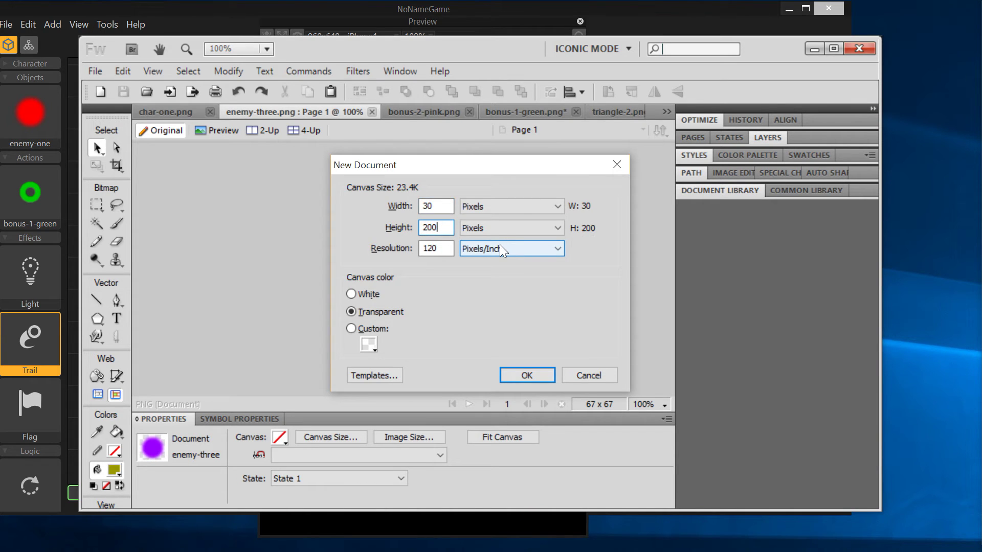
pyautogui.press('Return')
# Draw a filled rectangle about 19 by 182 pixels along the length of the new canvas.
pyautogui.hotkey('ctrl', '=')
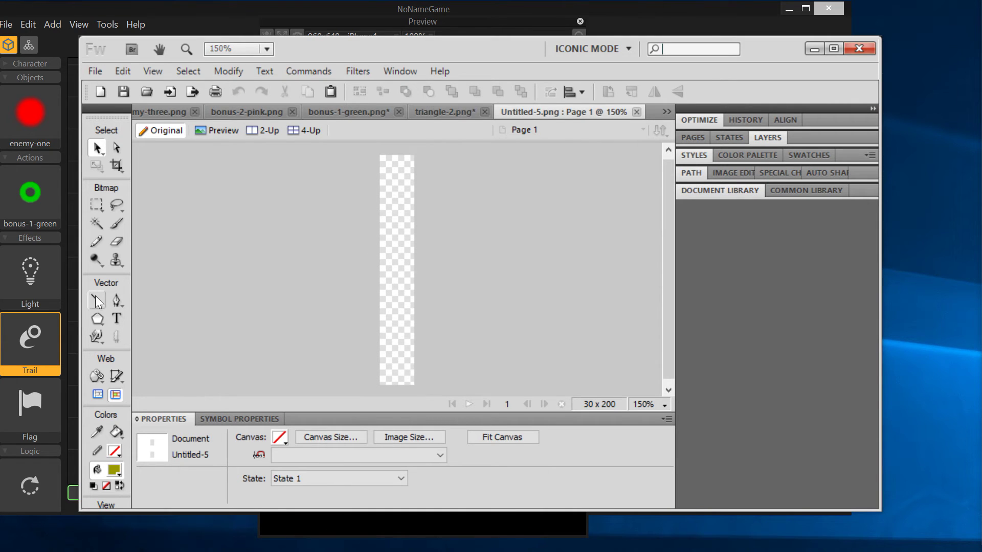
pyautogui.moveTo(89, 319); pyautogui.dragTo(128, 336)
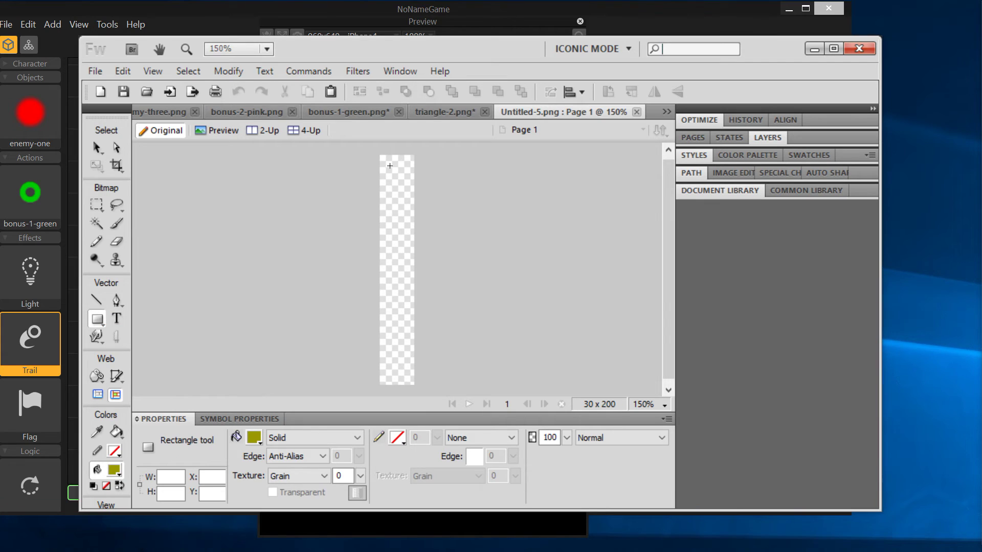
pyautogui.moveTo(384, 165); pyautogui.dragTo(406, 374)
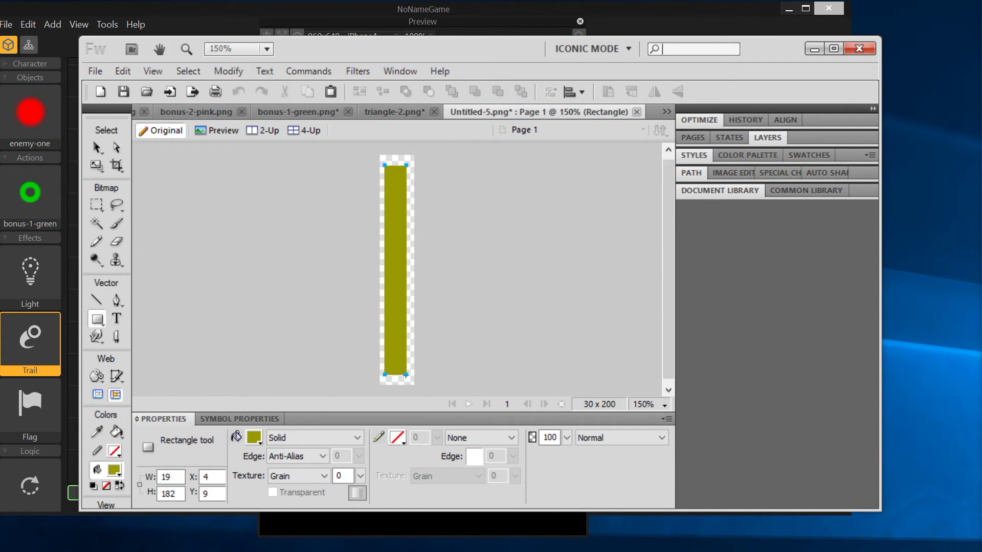
# Taper the rectangle by moving its two bottom corner points inward until they almost meet.
pyautogui.press('a')
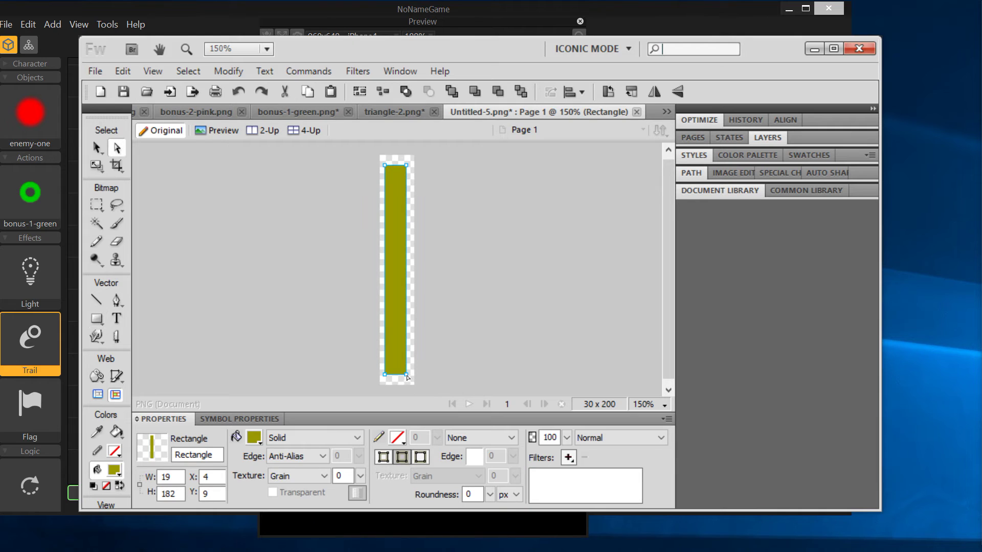
pyautogui.click(407, 377)
pyautogui.press('Escape')
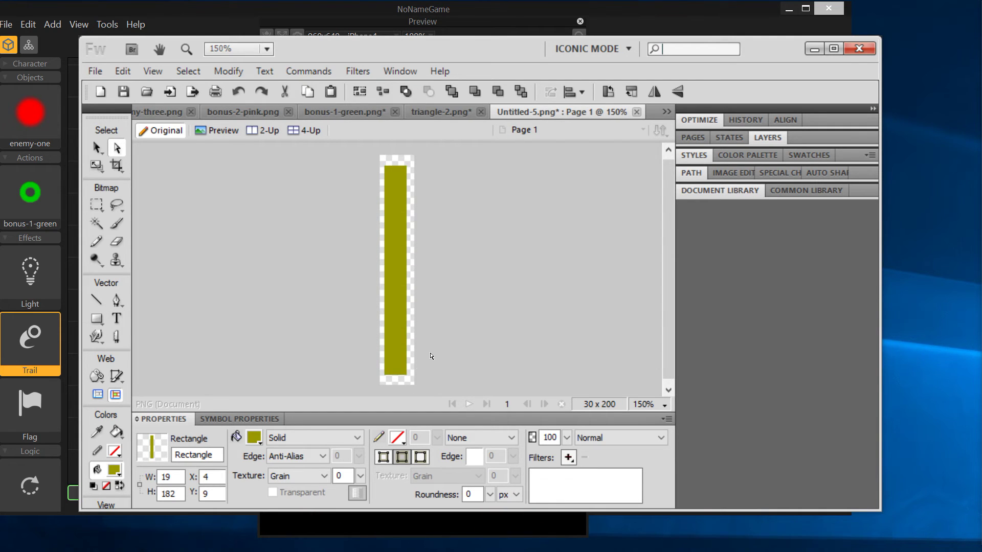
pyautogui.click(402, 370)
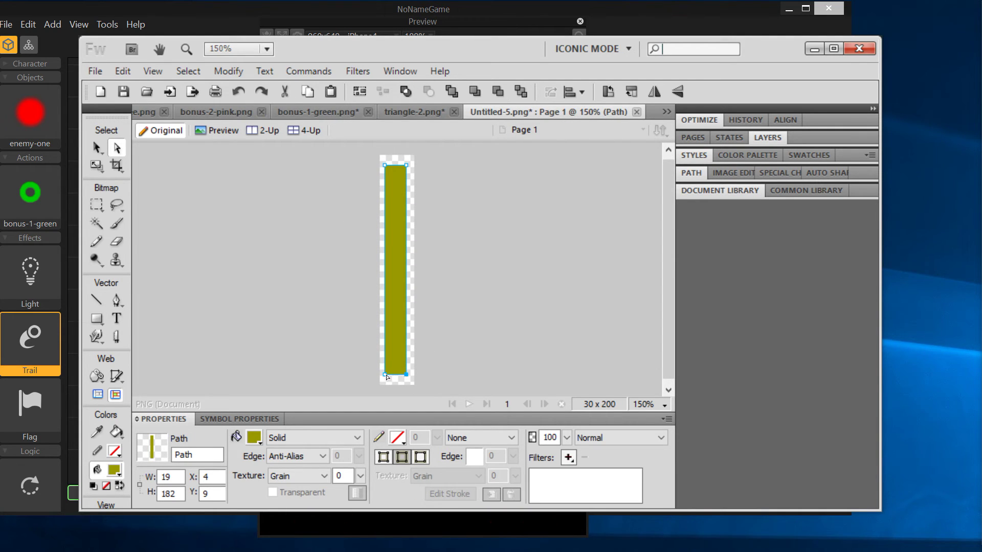
pyautogui.moveTo(385, 378); pyautogui.dragTo(397, 377)
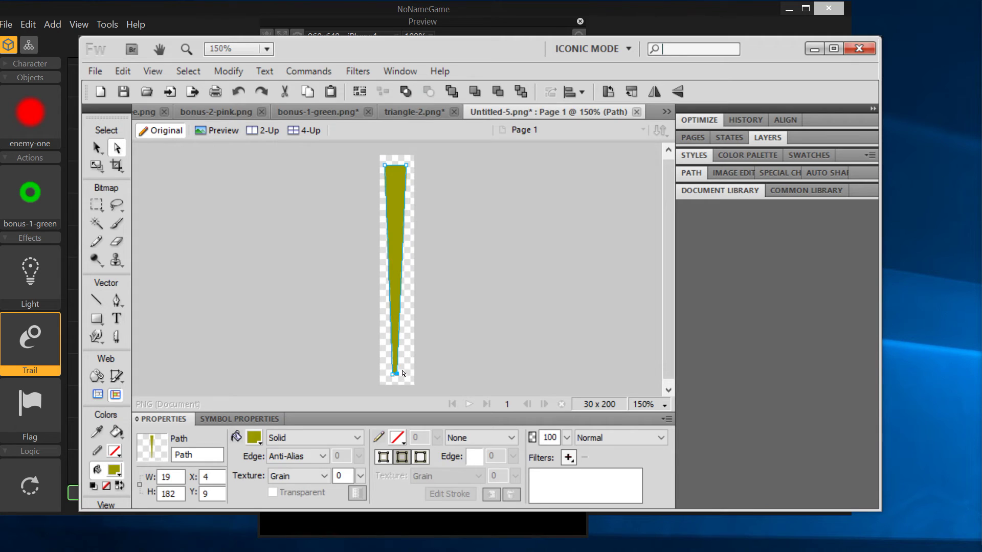
# Change the tapered shape's fill color to white.
pyautogui.click(423, 346)
pyautogui.click(406, 255)
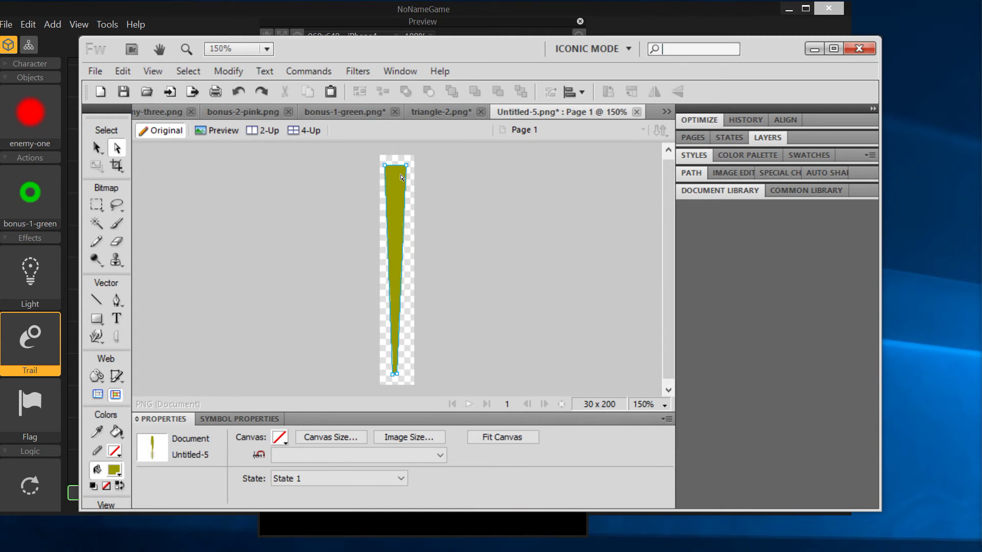
pyautogui.click(260, 438)
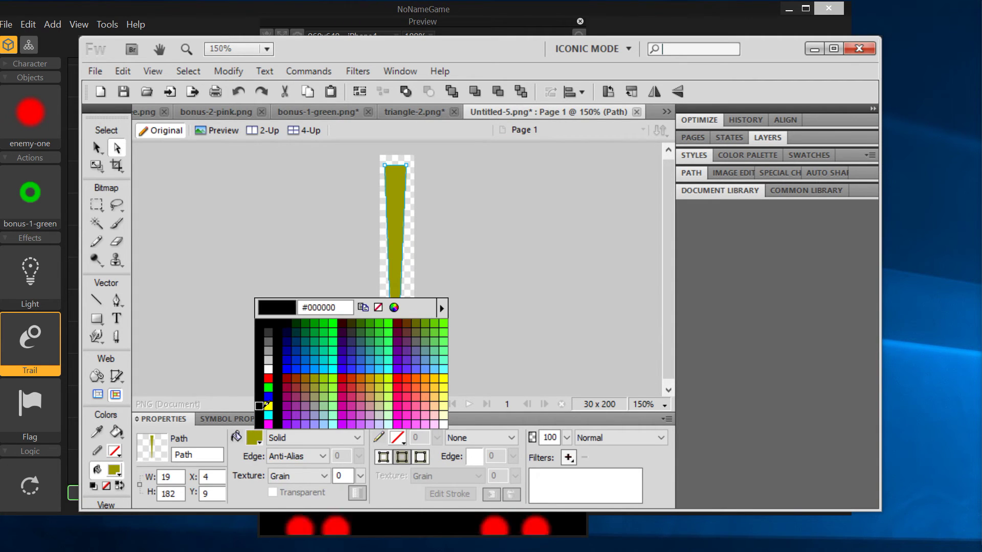
pyautogui.click(271, 367)
pyautogui.click(368, 274)
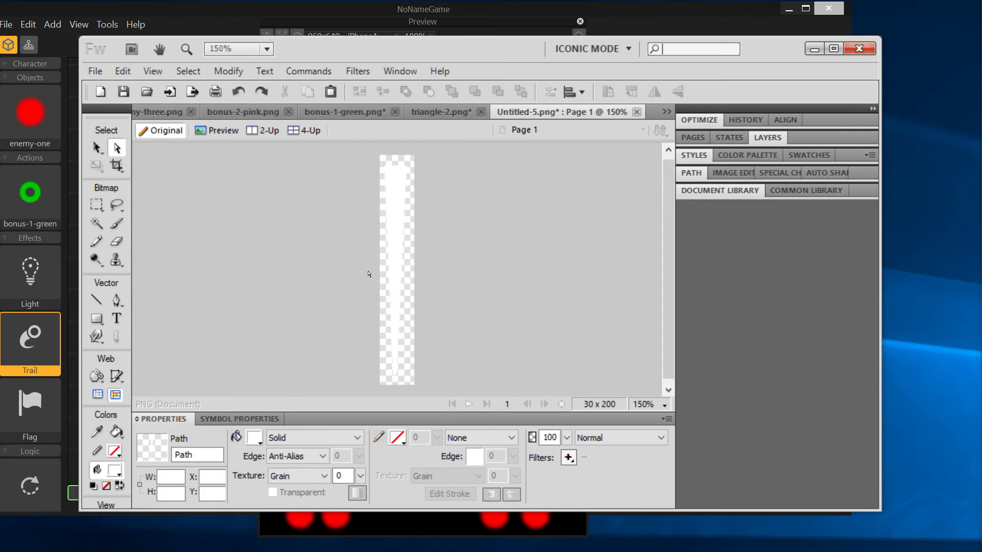
# Save the document as trail1 in a new Trails folder inside the Graphics folder.
pyautogui.hotkey('ctrl', 's')
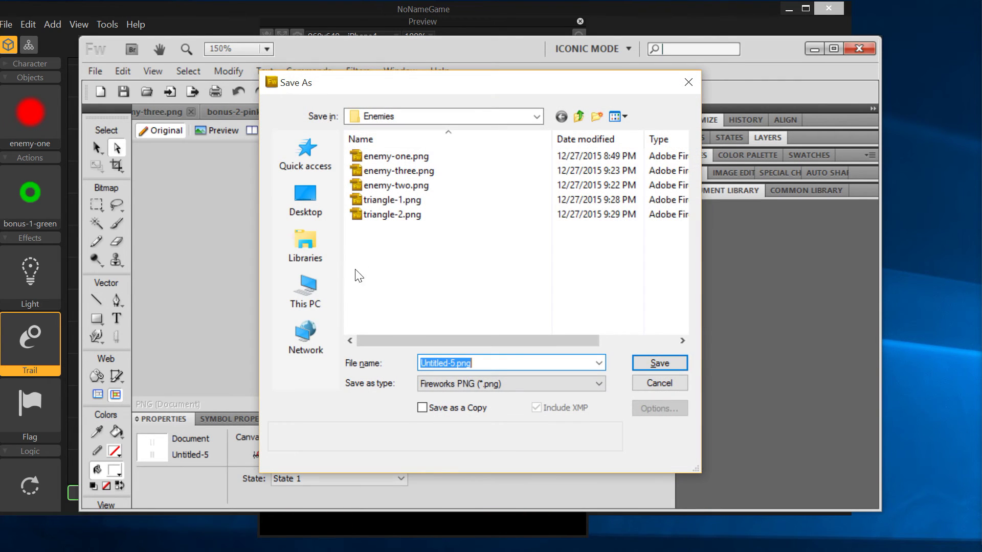
pyautogui.click(578, 117)
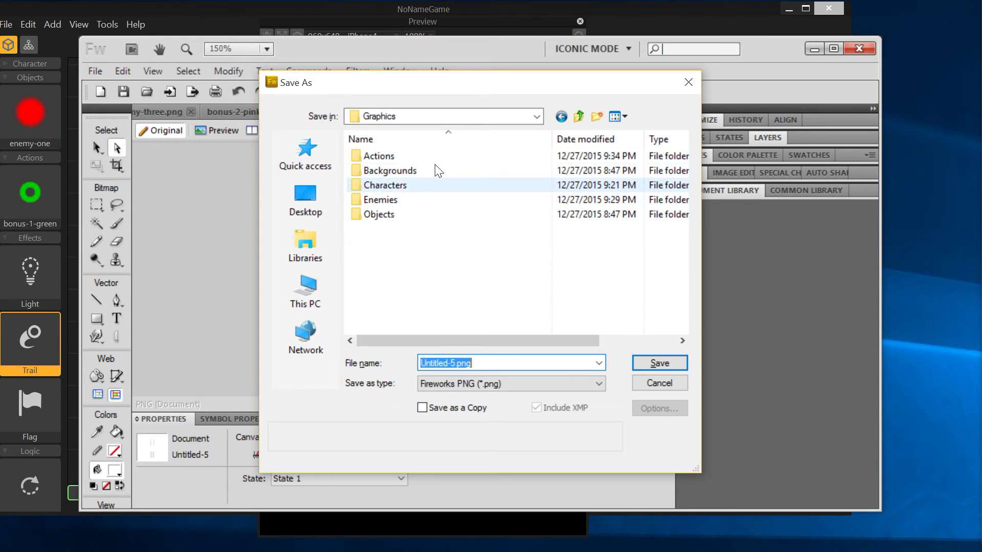
pyautogui.click(596, 117)
pyautogui.write('Trails')
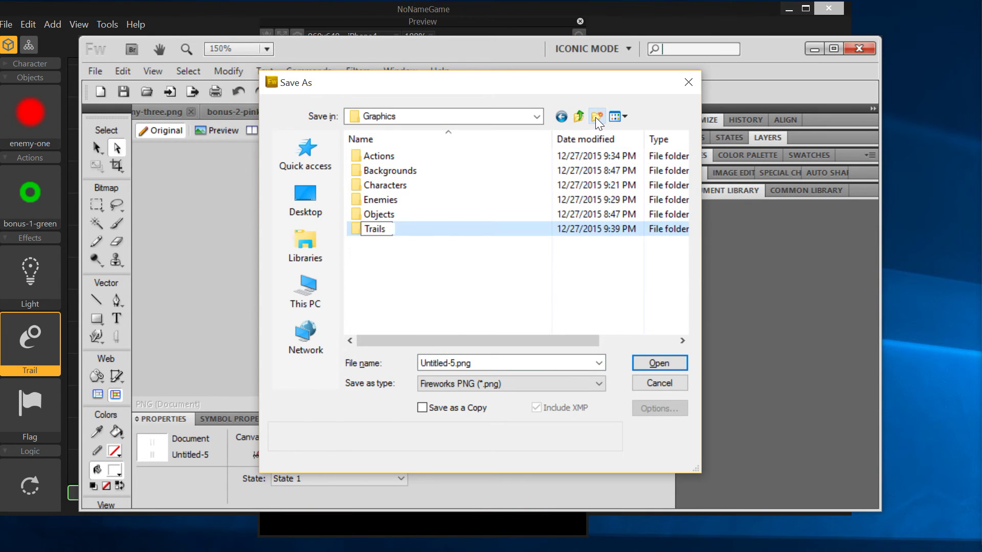
pyautogui.press('Return')
pyautogui.press('Return')
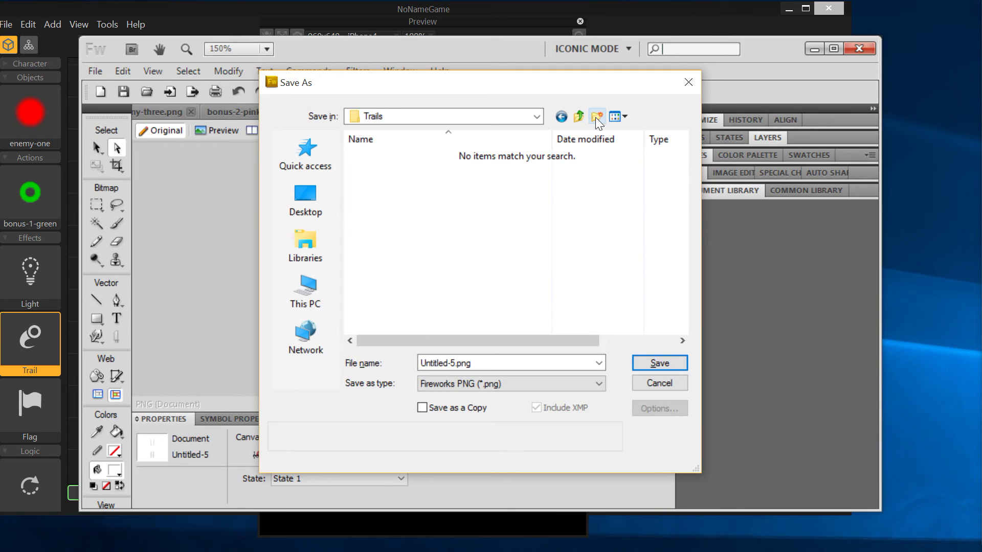
pyautogui.write('trail1')
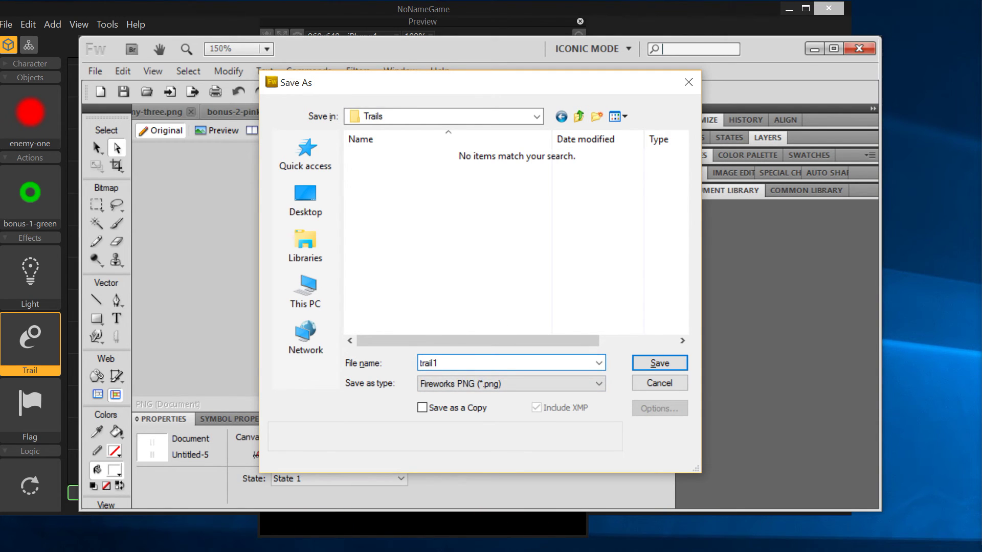
pyautogui.press('Return')
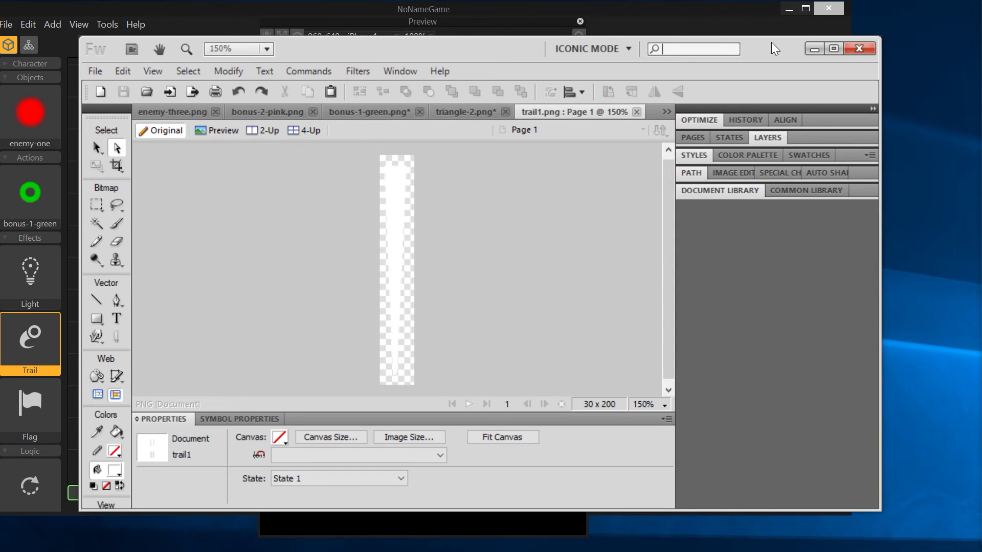
# Switch to XnView, assign trail1 from the Graphics folder's Trails subfolder as the trail's texture in Buildbox, and restart the game preview.
pyautogui.press('super+Down')
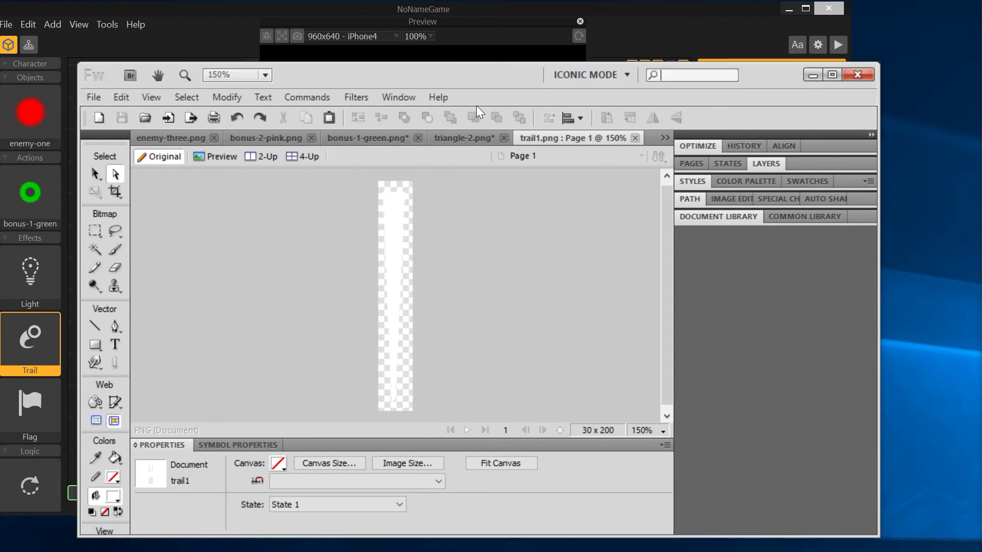
pyautogui.hotkey('alt', 'Tab')
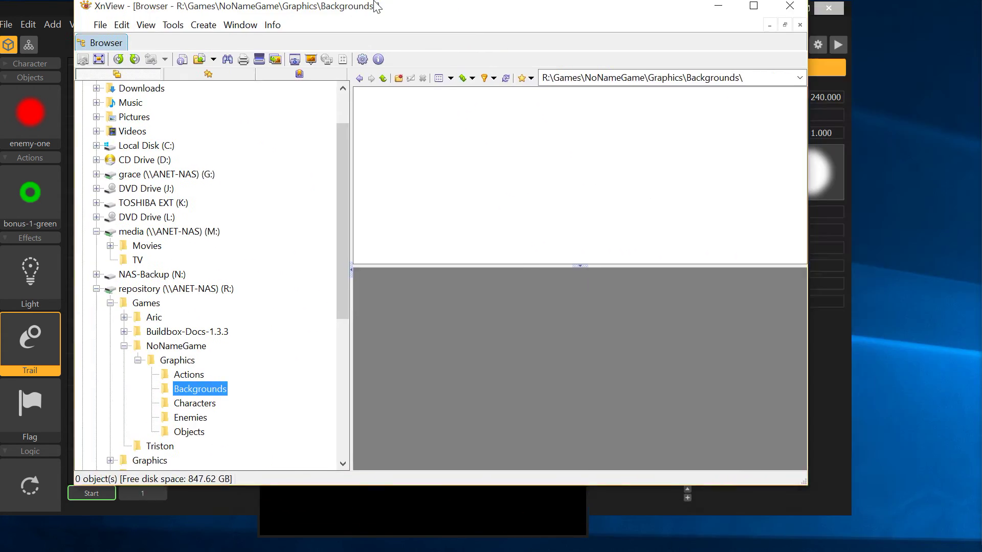
pyautogui.moveTo(431, 39); pyautogui.dragTo(356, 56)
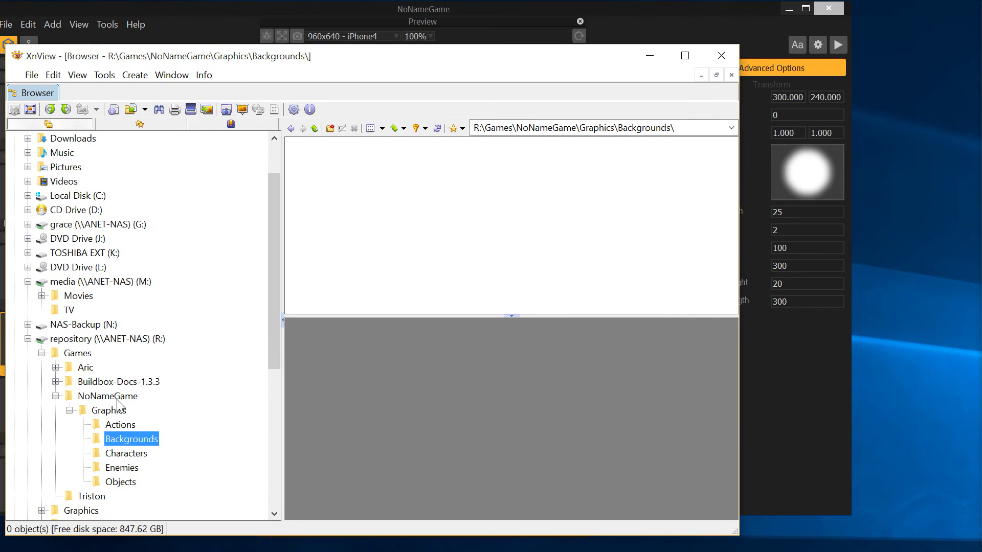
pyautogui.click(109, 412)
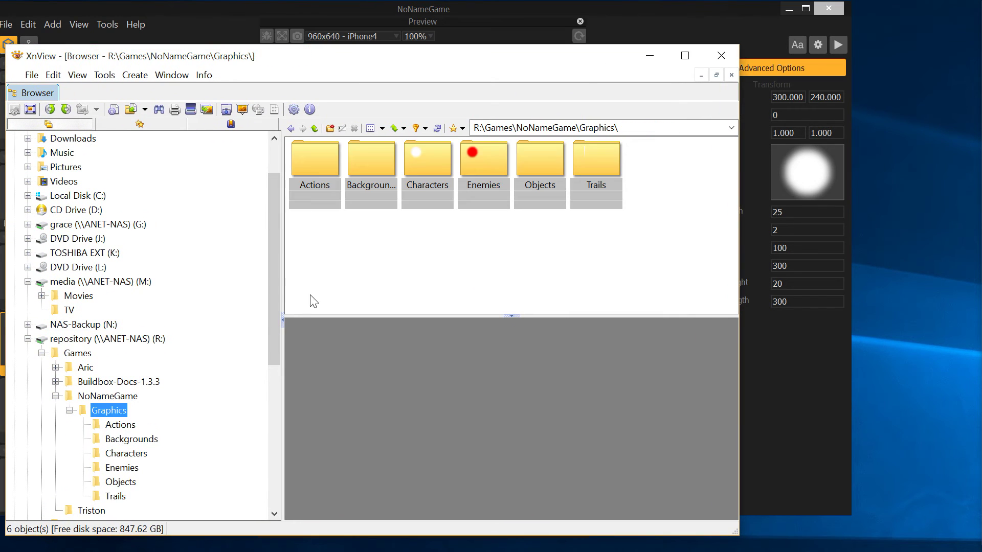
pyautogui.doubleClick(603, 161)
pyautogui.moveTo(321, 173); pyautogui.dragTo(819, 182)
pyautogui.moveTo(327, 56); pyautogui.dragTo(981, 60)
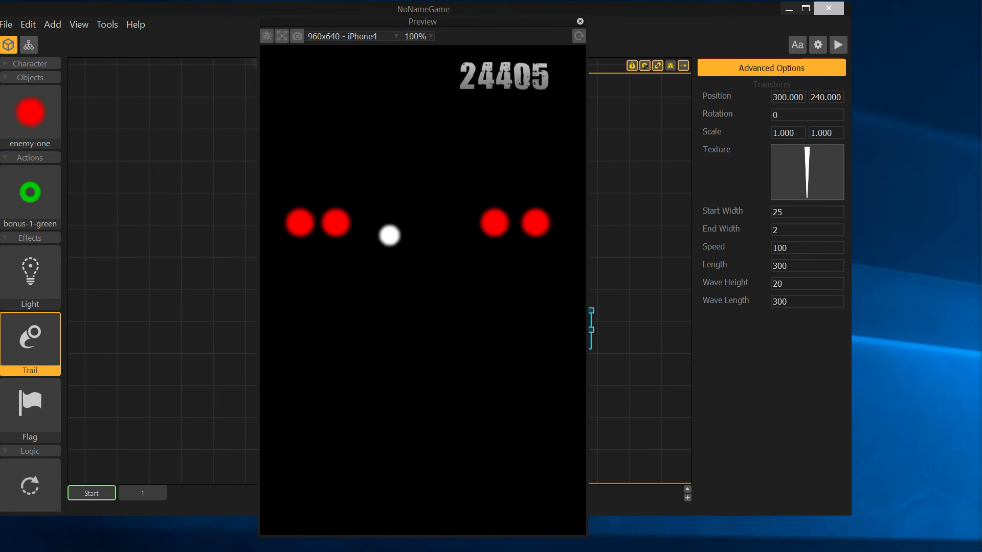
pyautogui.click(578, 36)
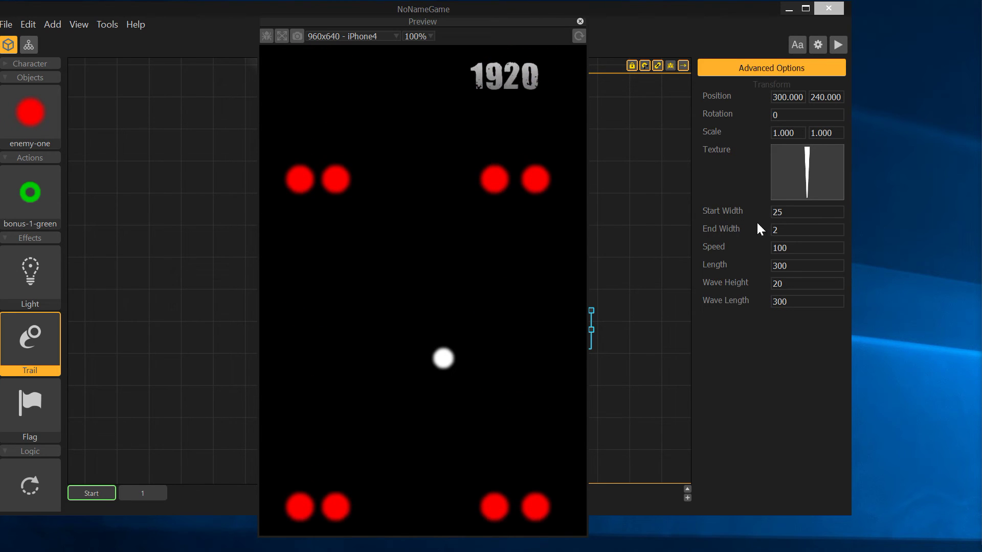
# Set the trail's start width to 50, end width to 5, speed to 200 and length to 400, and rerun the preview.
pyautogui.click(777, 212)
pyautogui.write('50')
pyautogui.press('Tab')
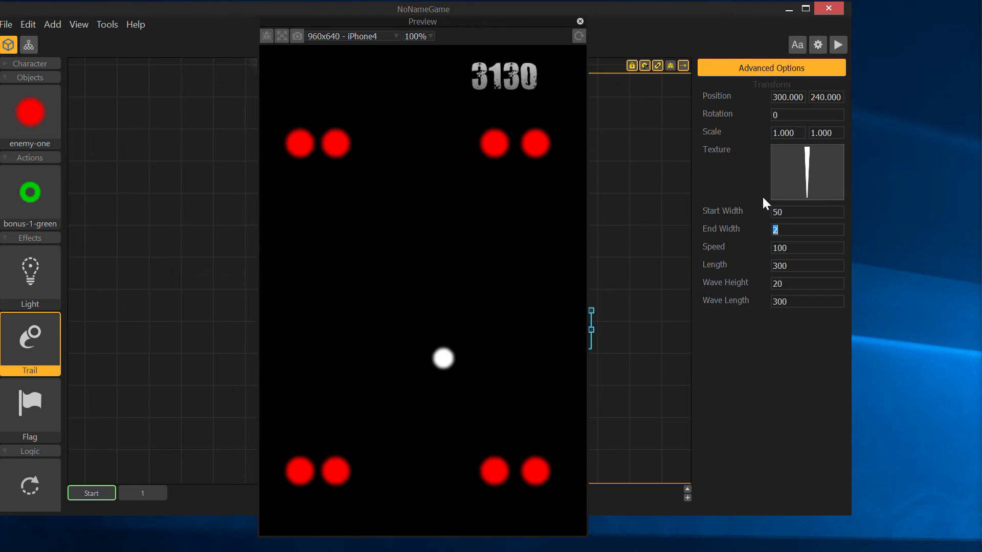
pyautogui.write('5')
pyautogui.press('Tab')
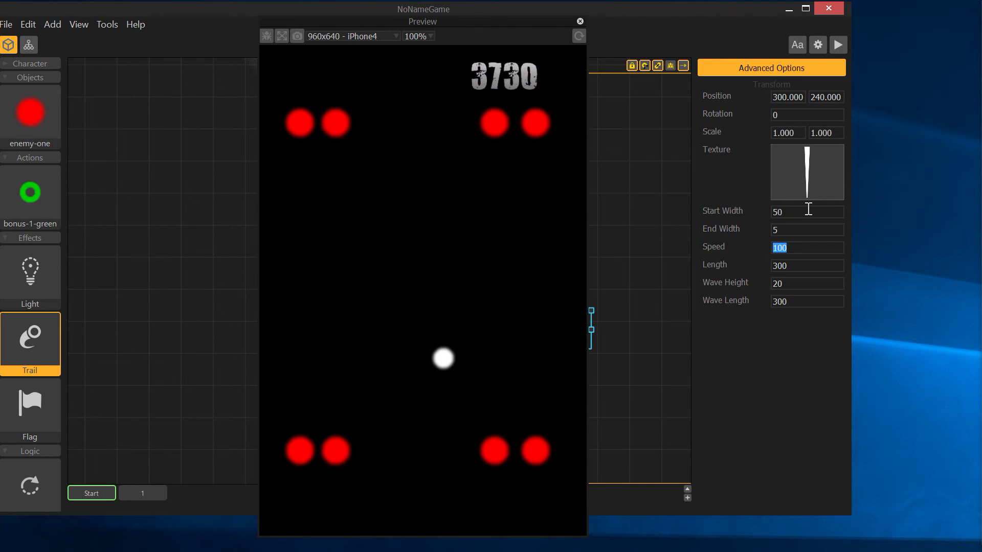
pyautogui.write('200')
pyautogui.press('Tab')
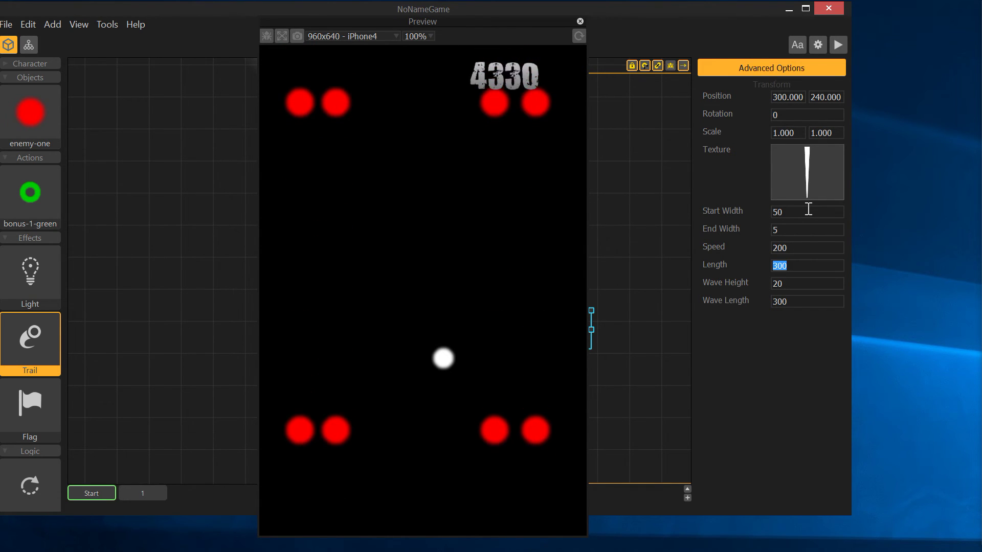
pyautogui.write('400')
pyautogui.press('Tab')
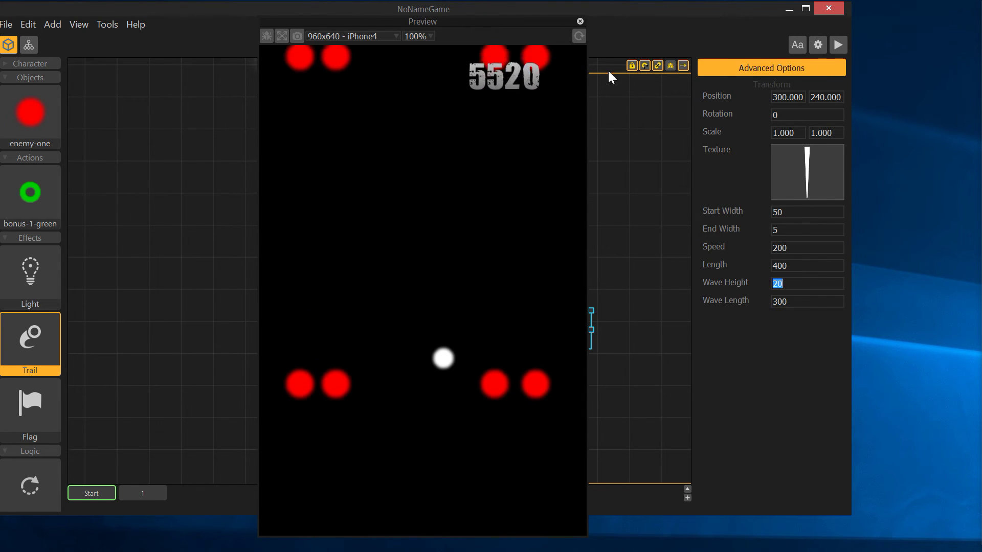
pyautogui.click(578, 37)
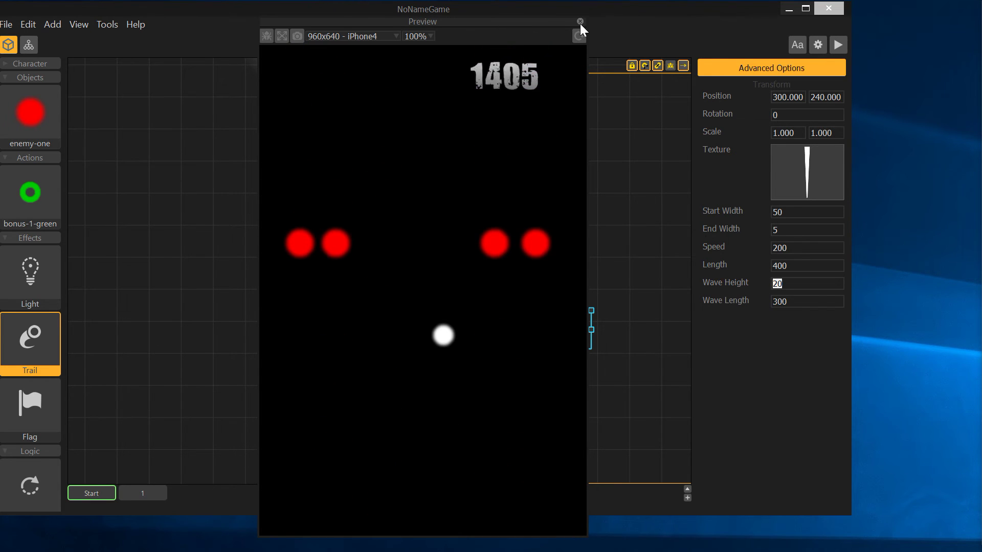
pyautogui.click(580, 22)
# Move the trail directly below the character to 300, 170 and redraw their joint from the character to the trail.
pyautogui.moveTo(567, 348); pyautogui.dragTo(568, 390)
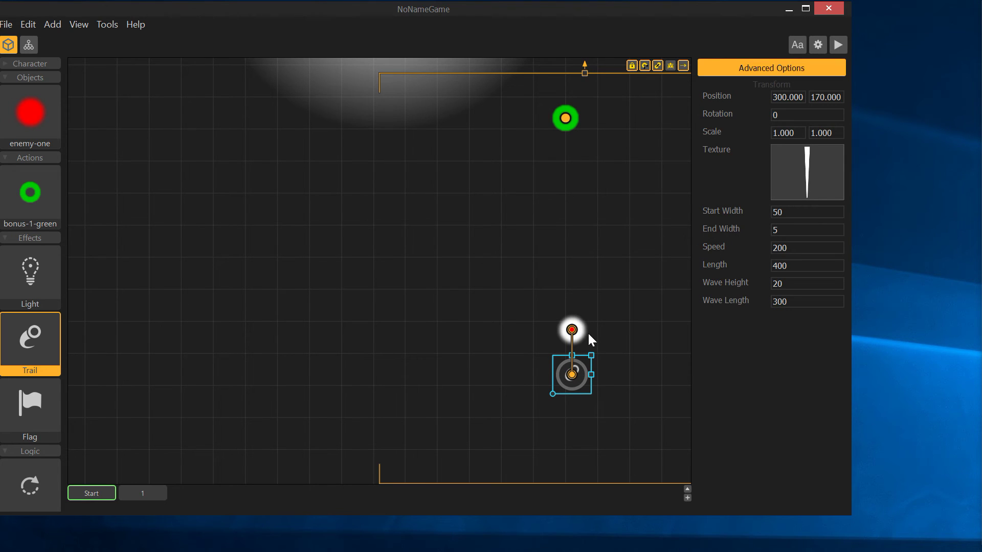
pyautogui.click(571, 354)
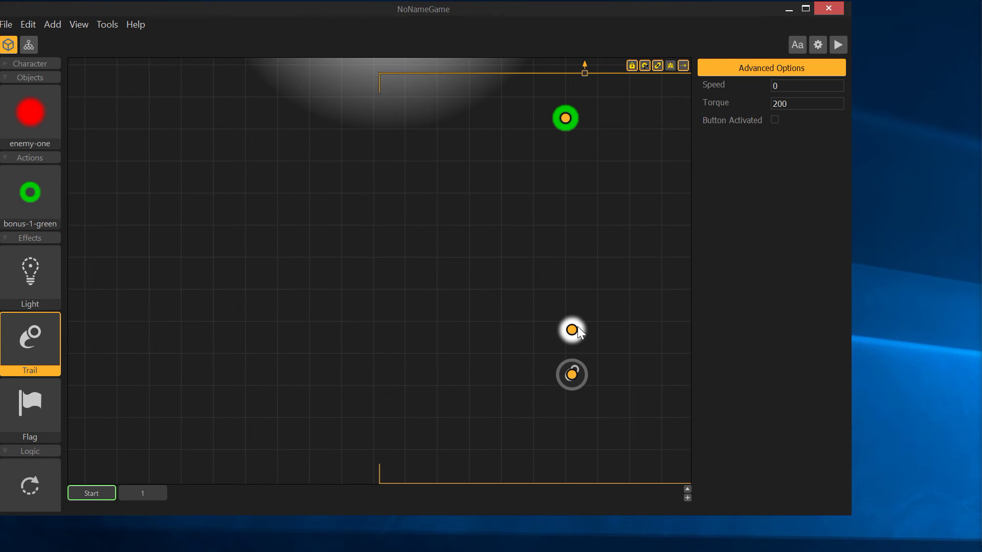
pyautogui.moveTo(572, 330); pyautogui.dragTo(576, 381)
# Preview the game to check how the rejoined trail follows the character, restarting it once.
pyautogui.click(842, 45)
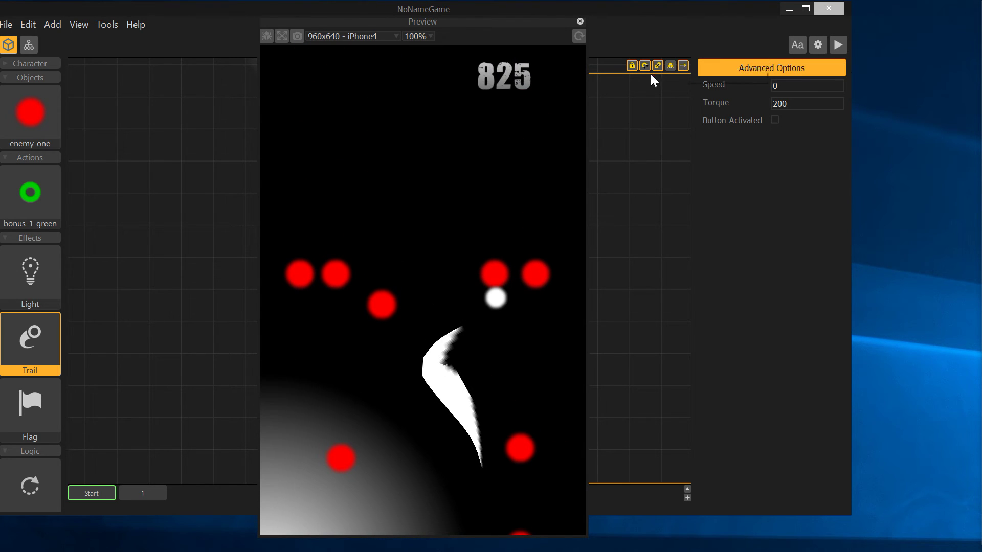
pyautogui.click(579, 36)
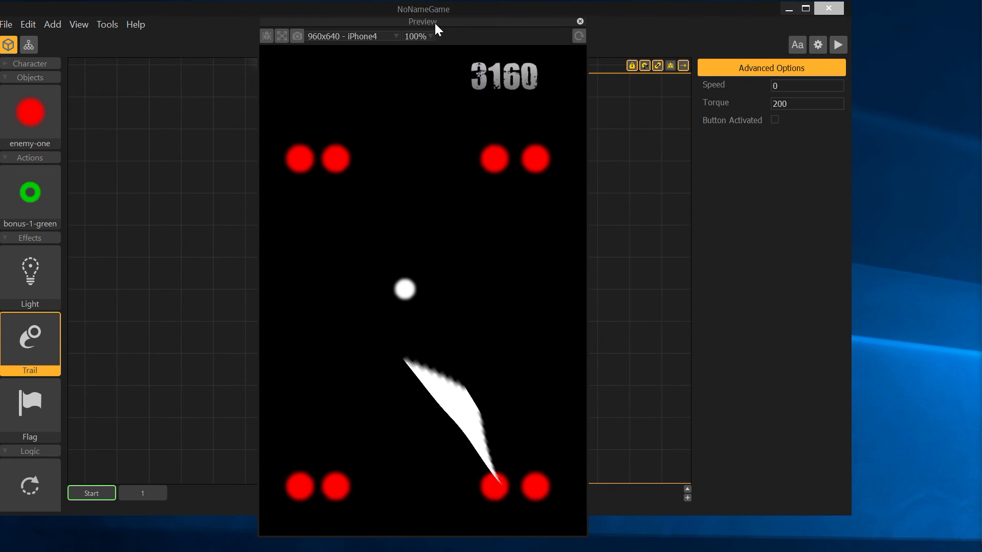
pyautogui.click(580, 20)
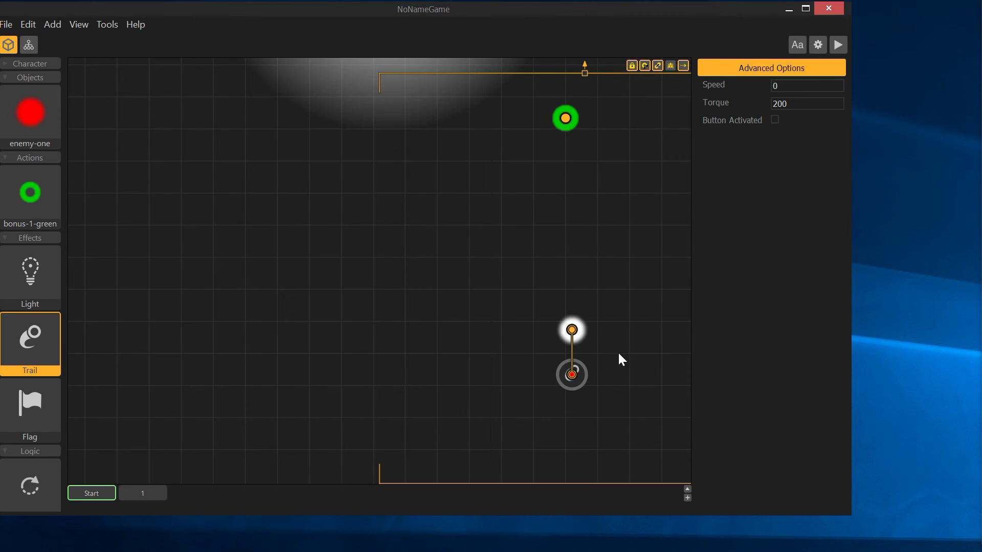
# Move the trail up to 300, 210 and set its speed to 100, length to 100, wave height to 5 and wave length to 150.
pyautogui.moveTo(578, 363); pyautogui.dragTo(586, 337)
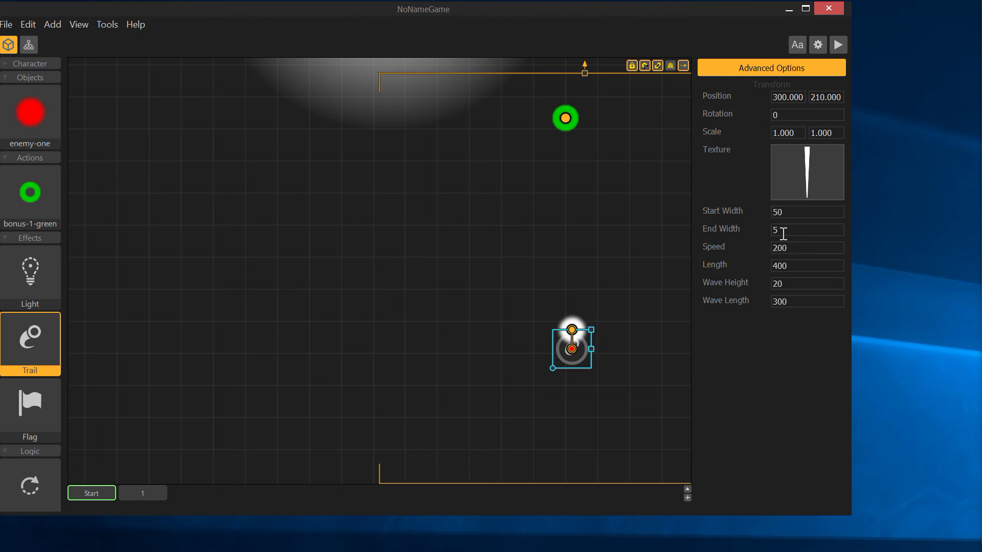
pyautogui.moveTo(791, 247); pyautogui.dragTo(774, 247)
pyautogui.write('100')
pyautogui.press('Tab')
pyautogui.write('5')
pyautogui.press('Tab')
pyautogui.write('150')
# Preview the game to check the shortened trail behind the moving character.
pyautogui.click(837, 46)
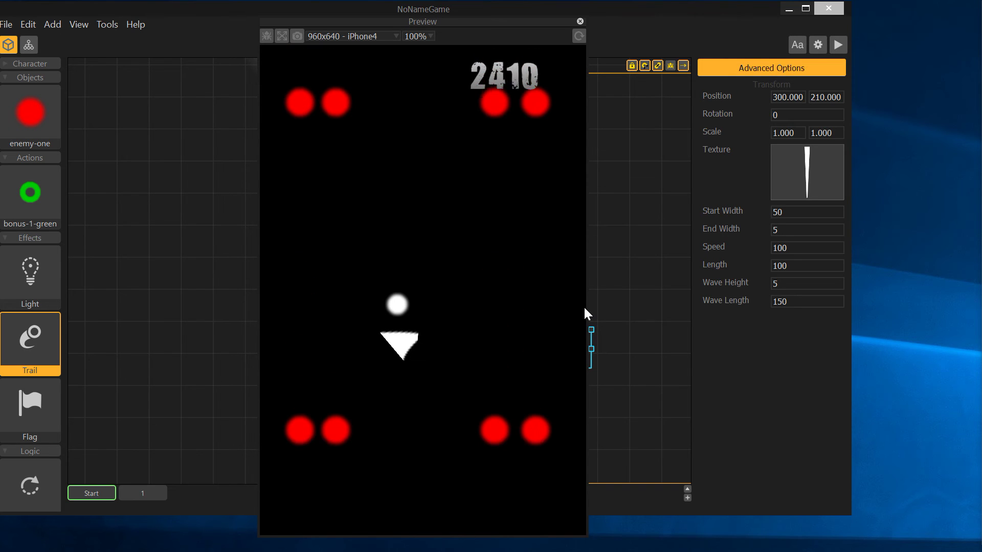
pyautogui.moveTo(477, 26); pyautogui.dragTo(390, 83)
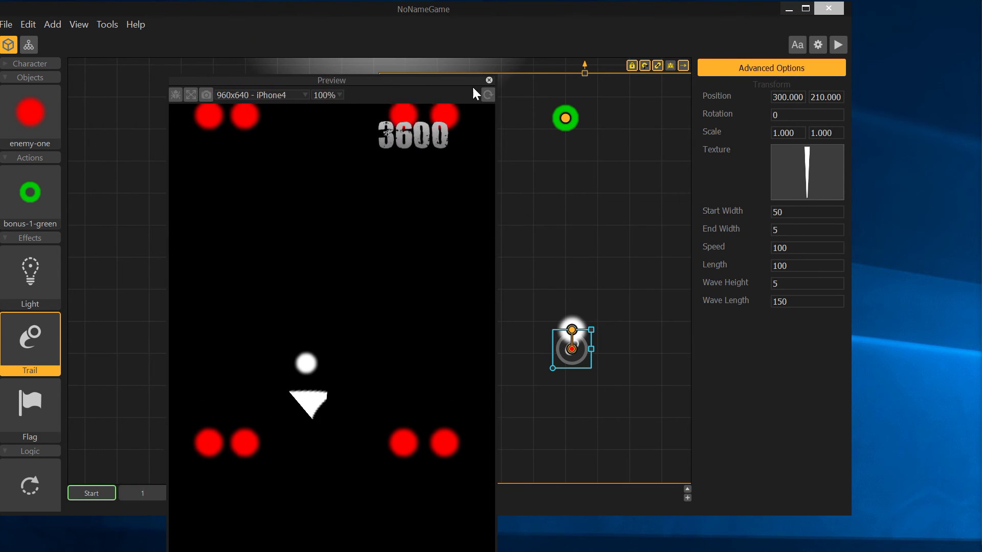
pyautogui.click(486, 79)
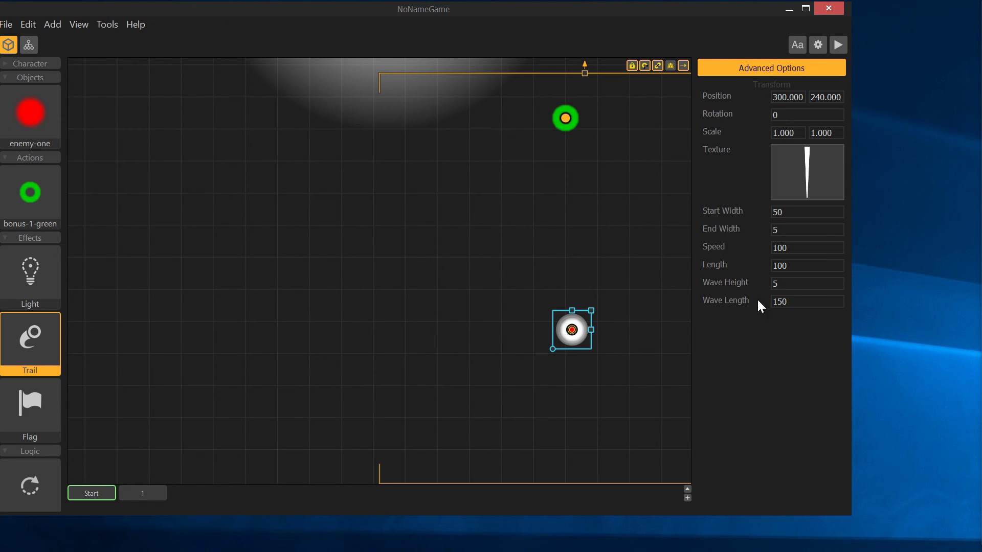
# Set the trail's length to 300 and wave length to 50, and preview the game.
pyautogui.doubleClick(797, 262)
pyautogui.write('300')
pyautogui.press('Tab')
pyautogui.moveTo(799, 298); pyautogui.dragTo(750, 304)
pyautogui.write('50')
pyautogui.click(836, 45)
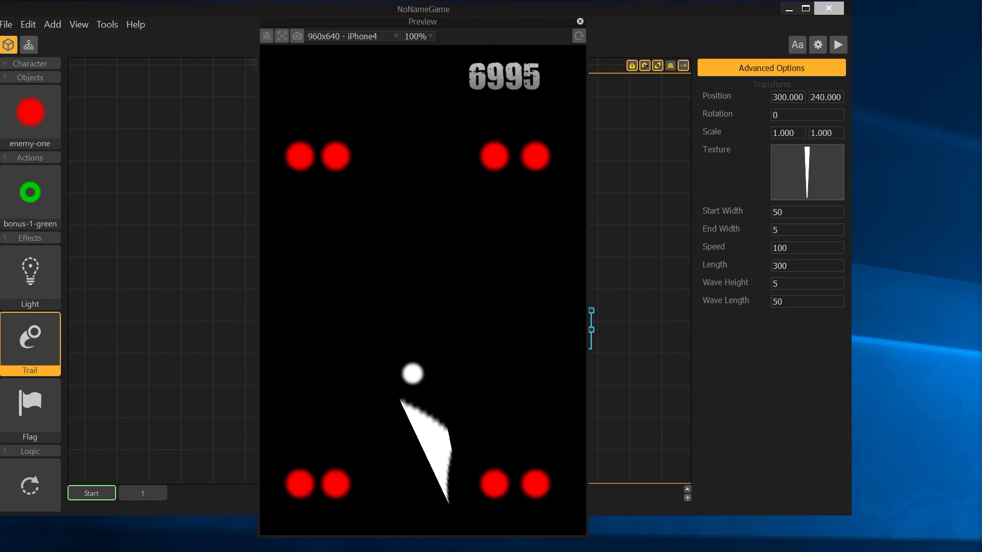
pyautogui.click(580, 21)
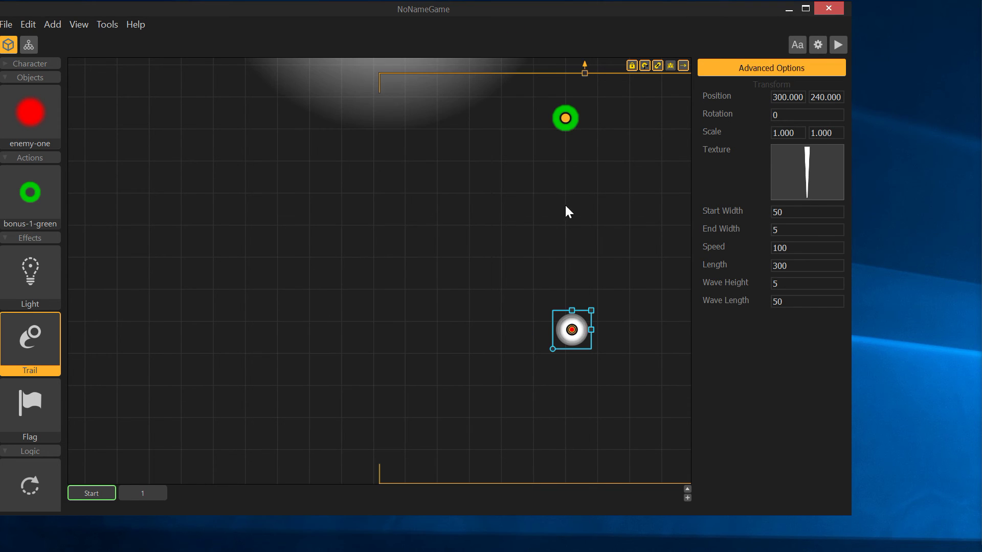
# Move the character up off the trail and delete the trail from the scene.
pyautogui.moveTo(585, 339); pyautogui.dragTo(564, 261)
pyautogui.click(582, 324)
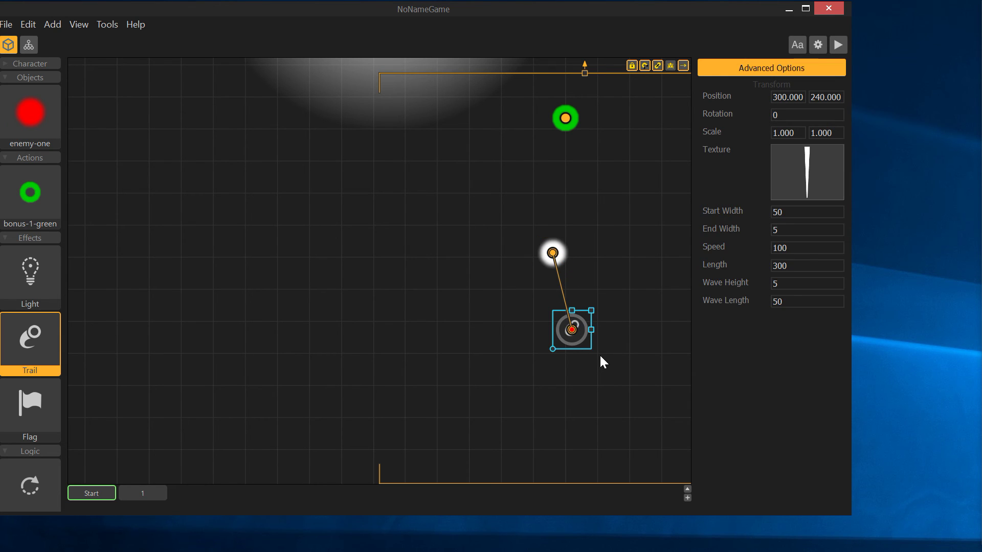
pyautogui.press('Delete')
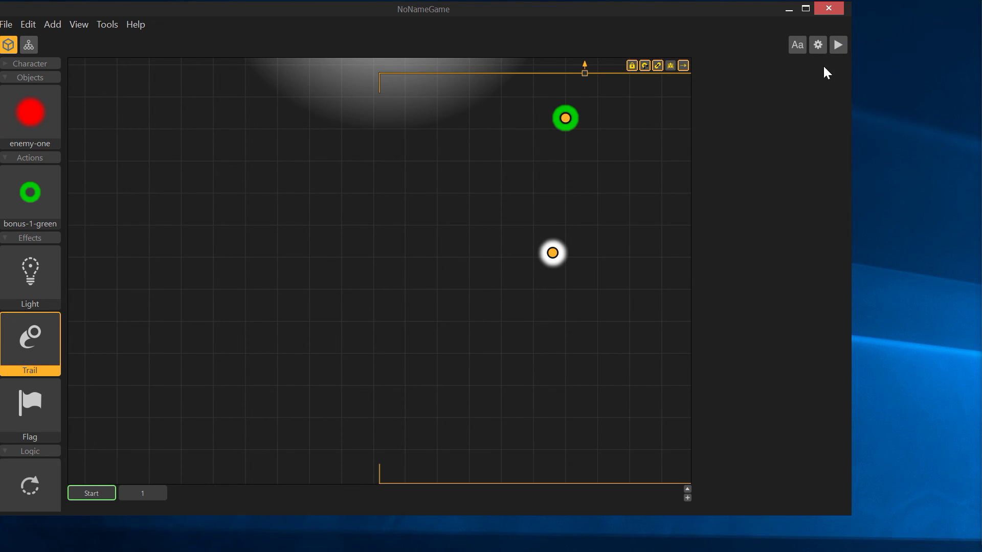
# Preview the game to check the character moving without its trail.
pyautogui.click(834, 47)
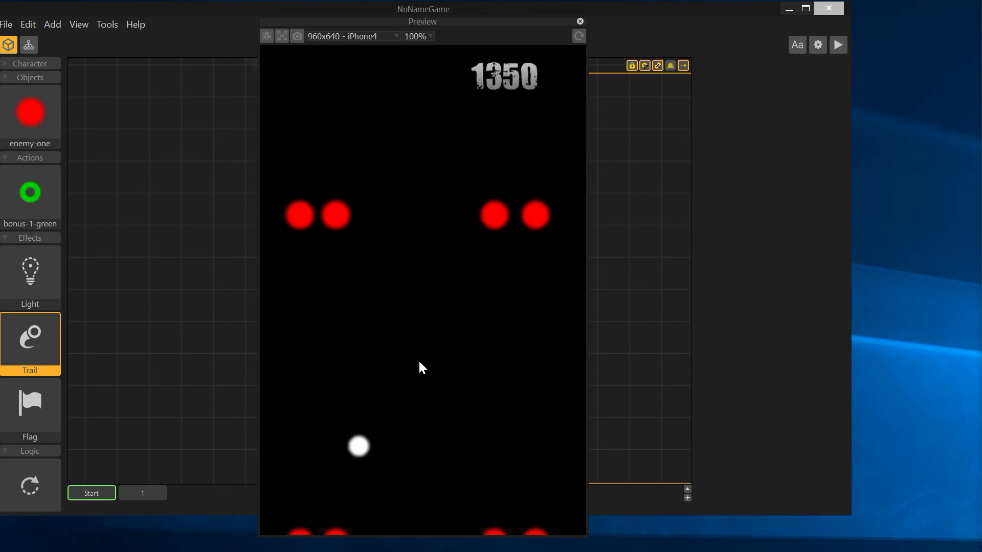
pyautogui.click(418, 359)
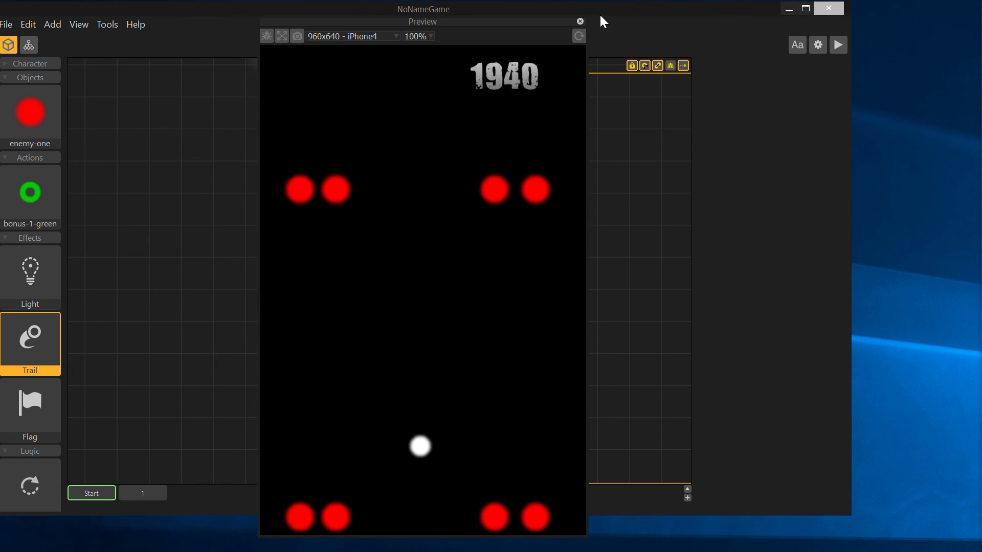
pyautogui.click(580, 21)
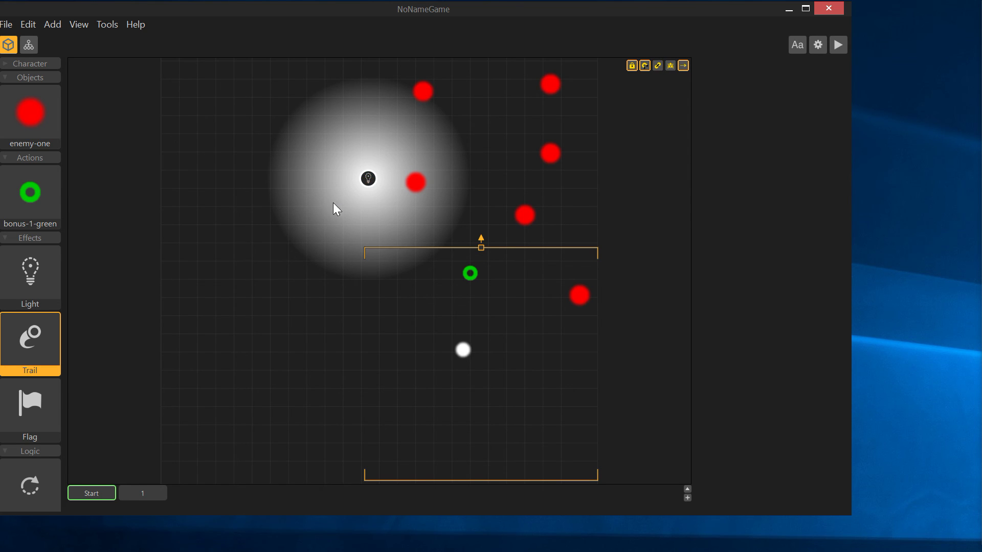
# Duplicate the light twice, placing the copies at 500, 790 and 70, 1140.
pyautogui.click(369, 184)
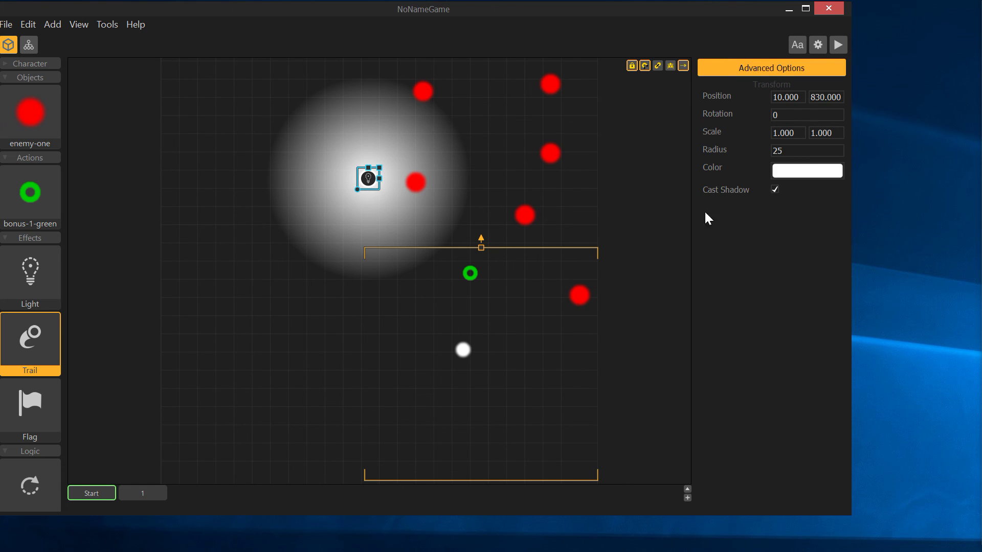
pyautogui.click(371, 193)
pyautogui.moveTo(368, 181); pyautogui.dragTo(504, 188)
pyautogui.scroll(-2, 485, 210)
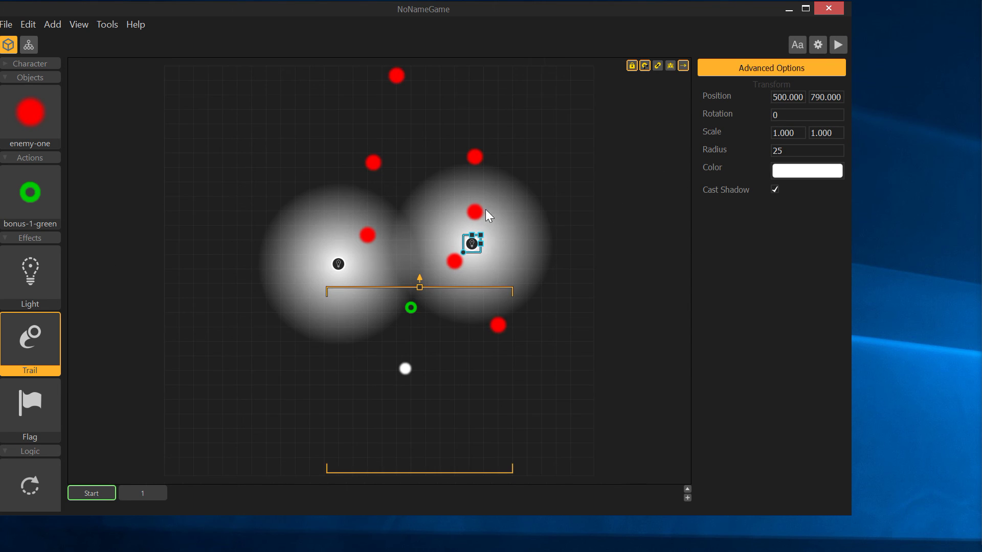
pyautogui.moveTo(477, 245); pyautogui.dragTo(355, 150)
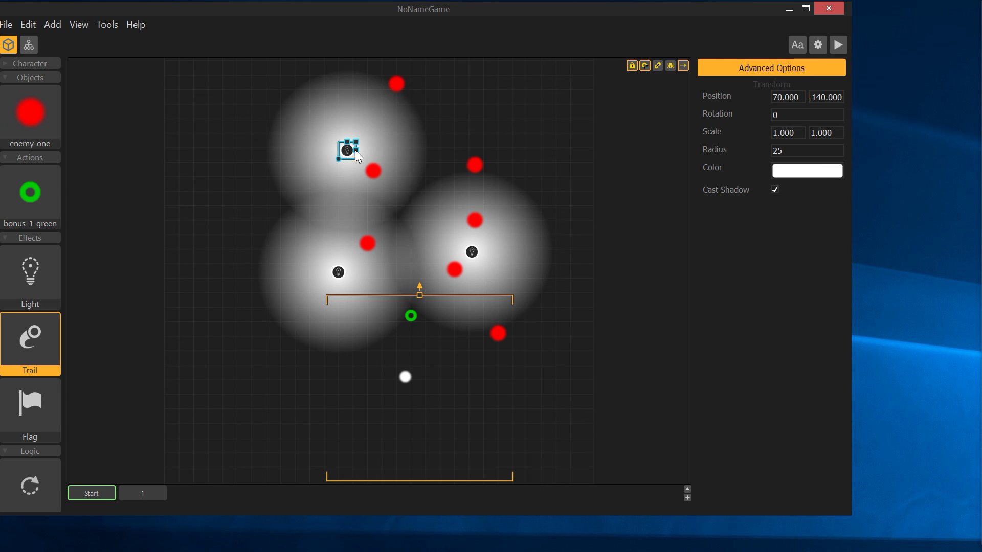
# Change the color of the light at 70, 1140 to yellow #fff938.
pyautogui.click(807, 173)
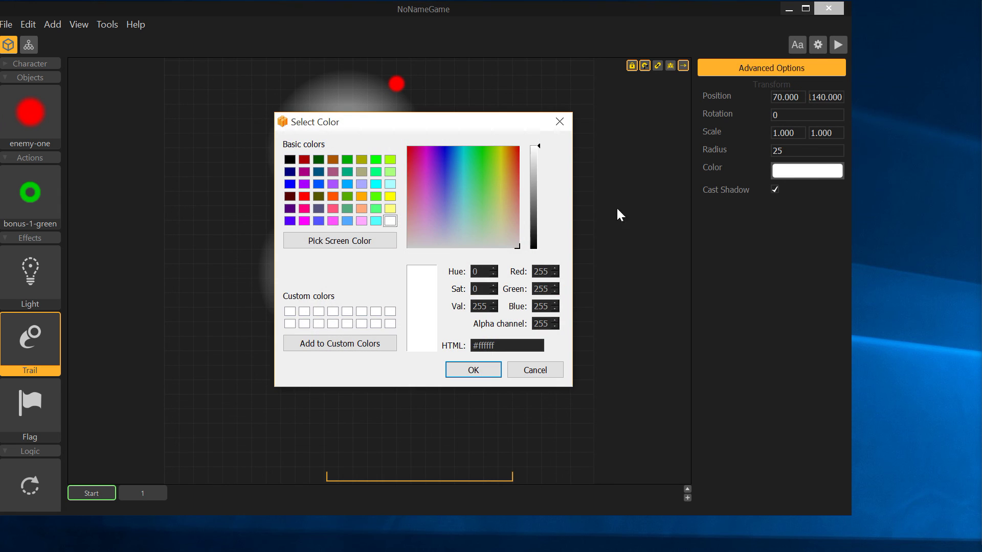
pyautogui.click(503, 167)
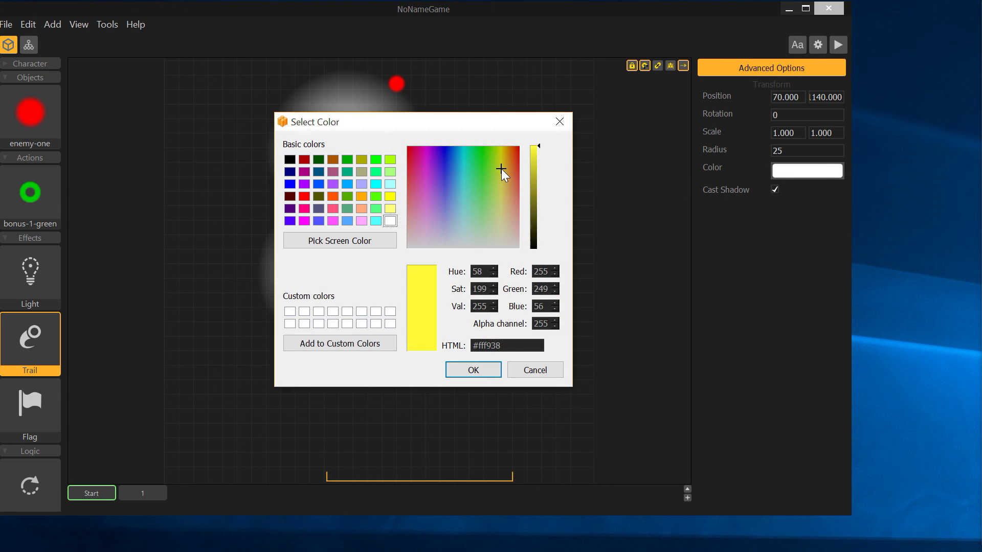
pyautogui.click(459, 371)
# Change the color of the light at 500, 790 to pink and deselect it.
pyautogui.click(471, 251)
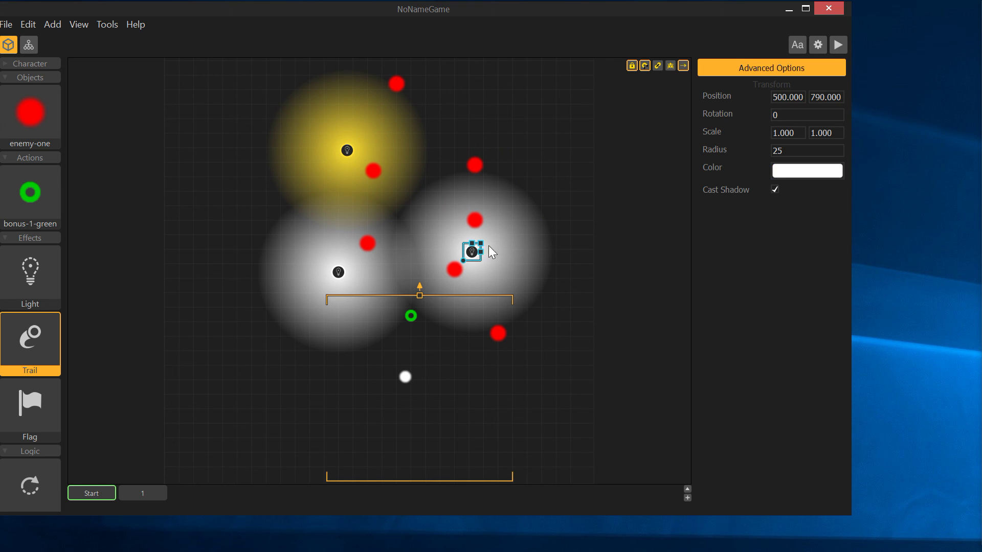
pyautogui.click(782, 174)
pyautogui.moveTo(437, 202); pyautogui.dragTo(425, 180)
pyautogui.click(465, 366)
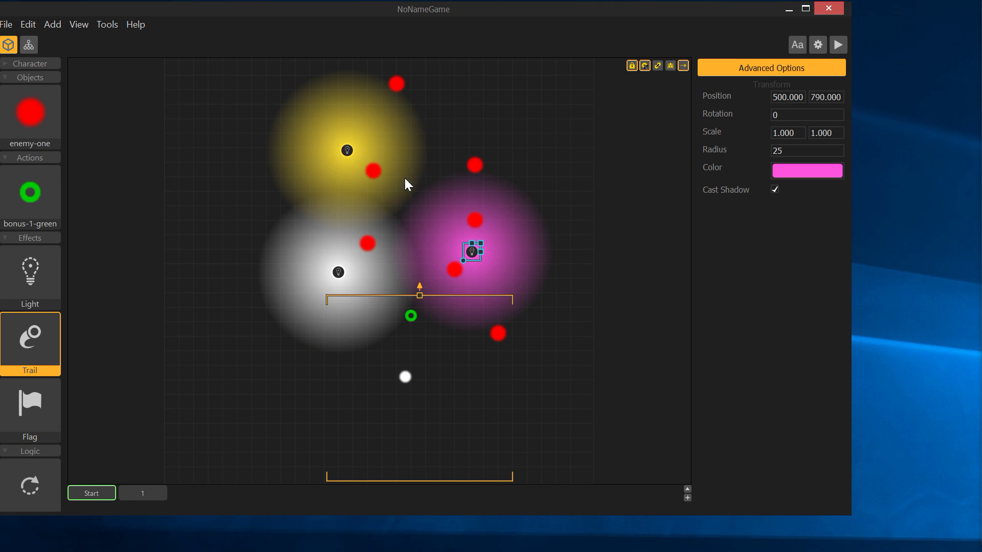
pyautogui.click(492, 263)
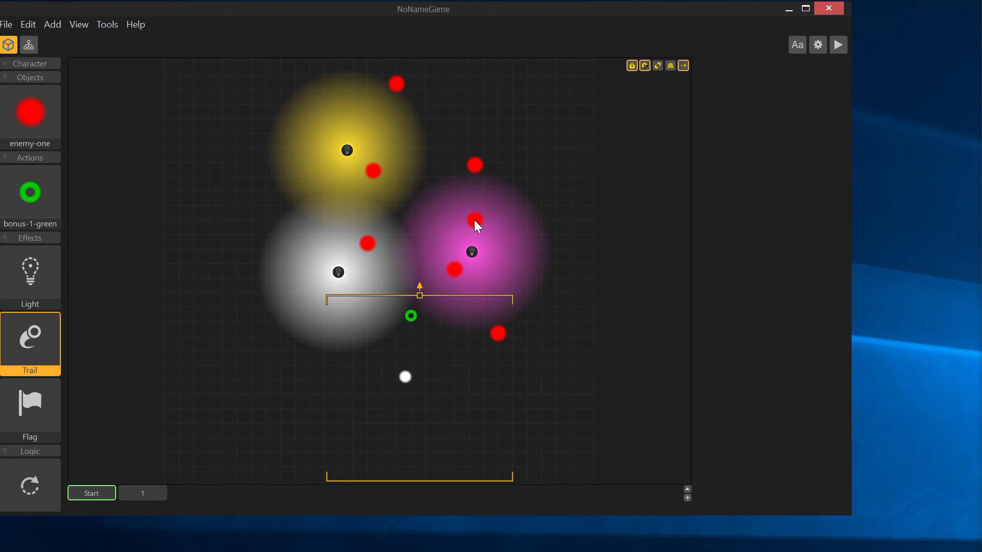
# Move the pink light to 480, 880 and place a copy of the yellow light at 450, 1270.
pyautogui.moveTo(470, 250); pyautogui.dragTo(465, 224)
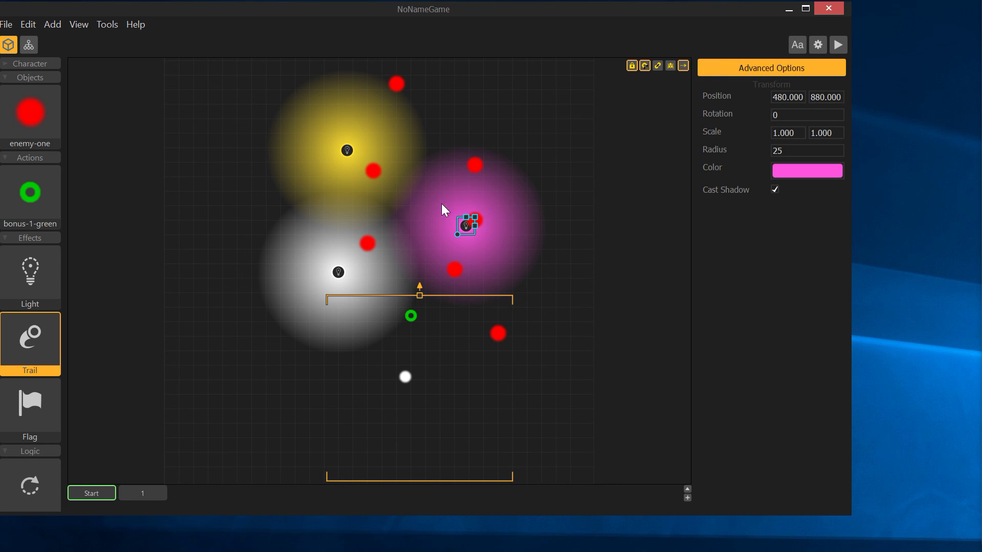
pyautogui.moveTo(346, 158); pyautogui.dragTo(448, 116)
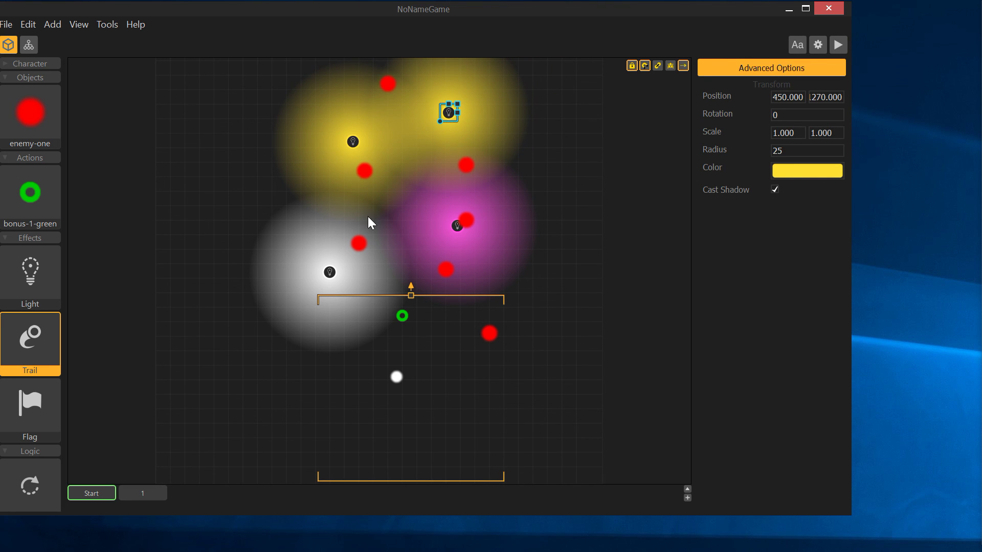
# Change the color of the light at 450, 1270 to green #05ff05 and move the white light to 120, 740.
pyautogui.click(830, 173)
pyautogui.click(482, 198)
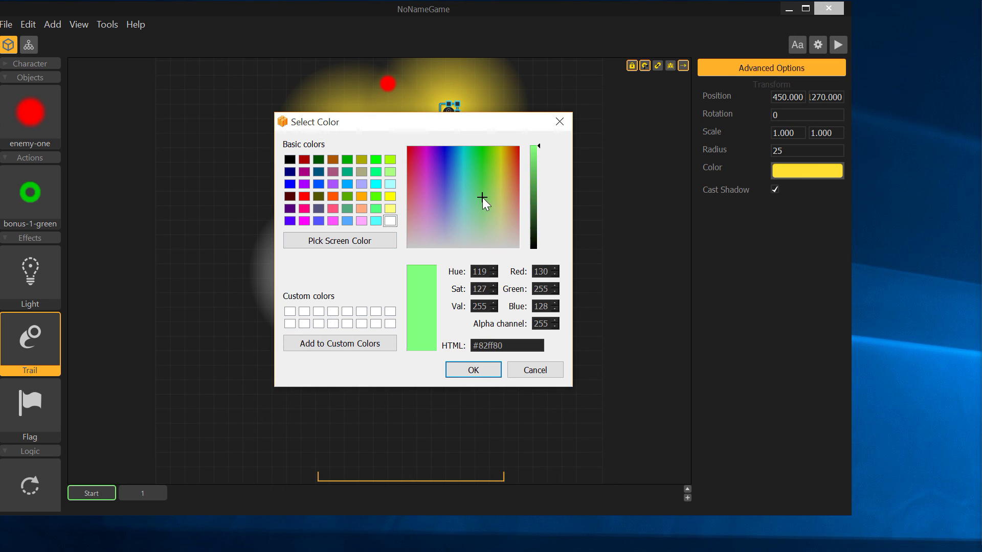
pyautogui.moveTo(480, 169); pyautogui.dragTo(481, 148)
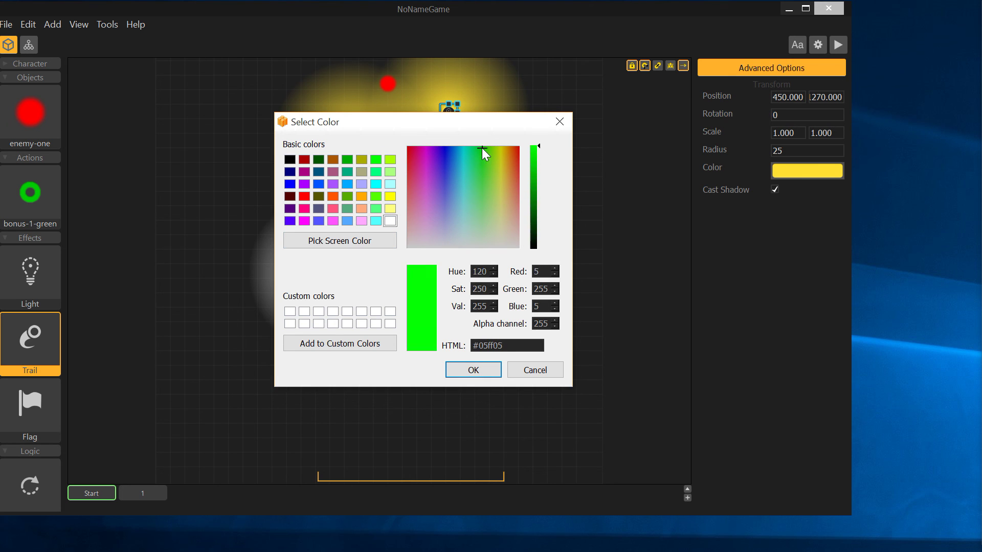
pyautogui.click(456, 369)
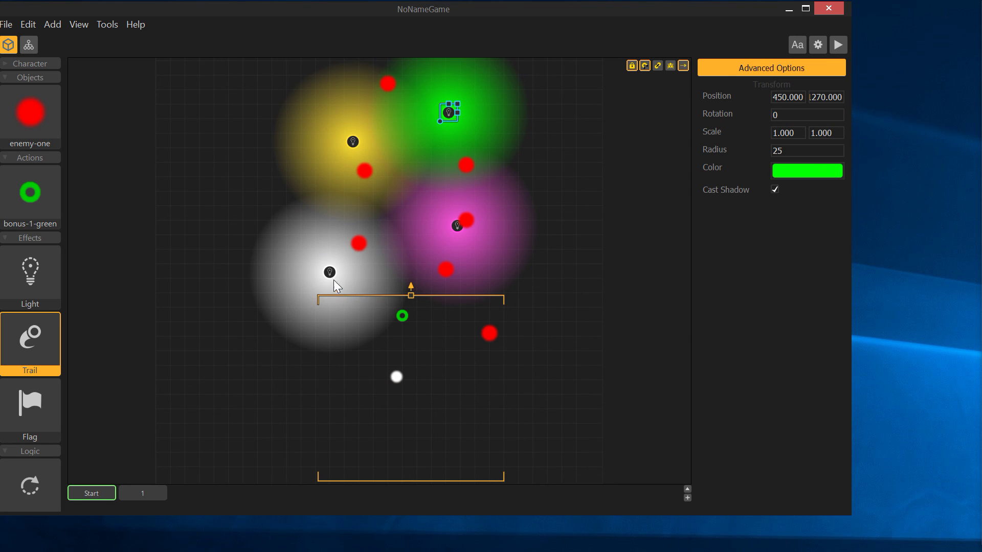
pyautogui.moveTo(334, 280); pyautogui.dragTo(356, 268)
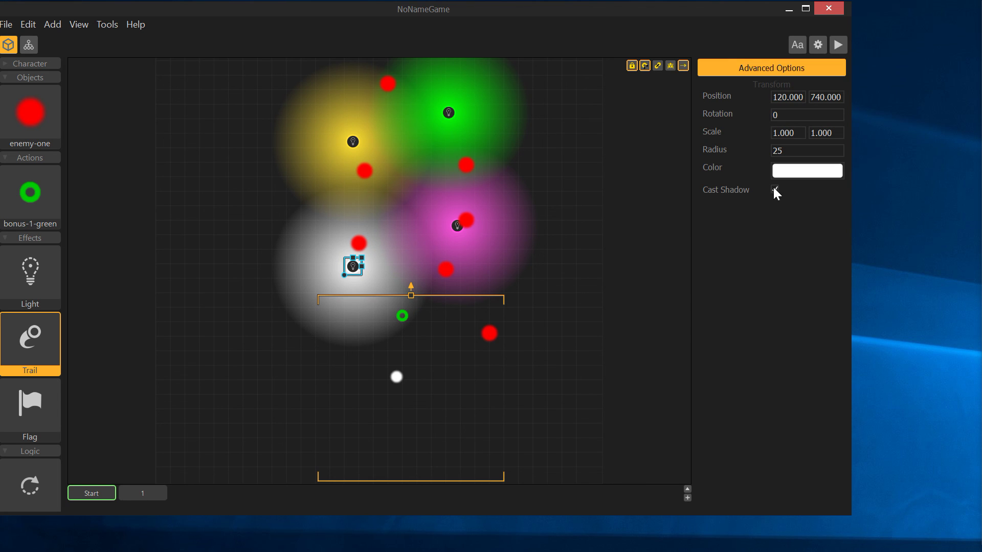
# Examine the white character's advanced options, including its Cast Shadow setting under Gameplay Effects.
pyautogui.click(397, 378)
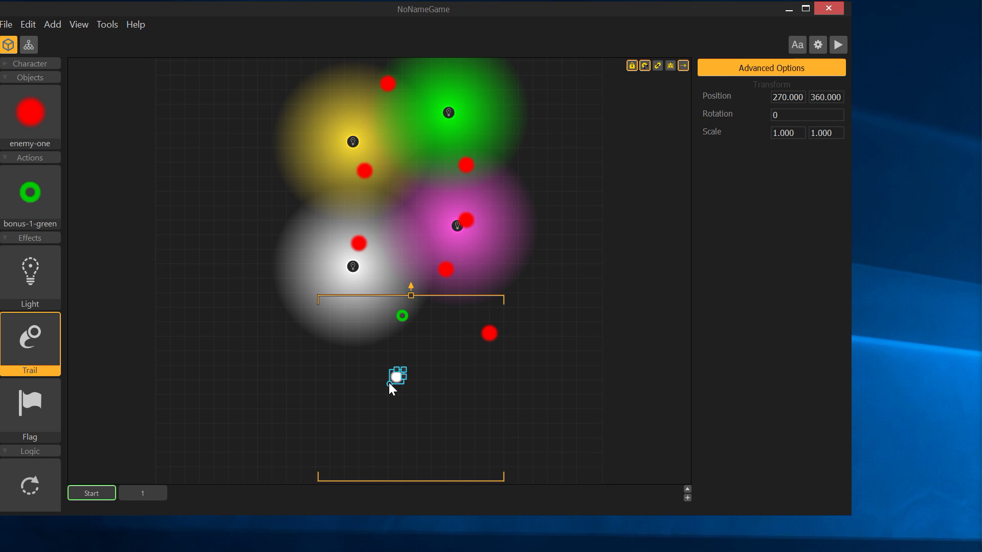
pyautogui.click(7, 63)
pyautogui.click(31, 85)
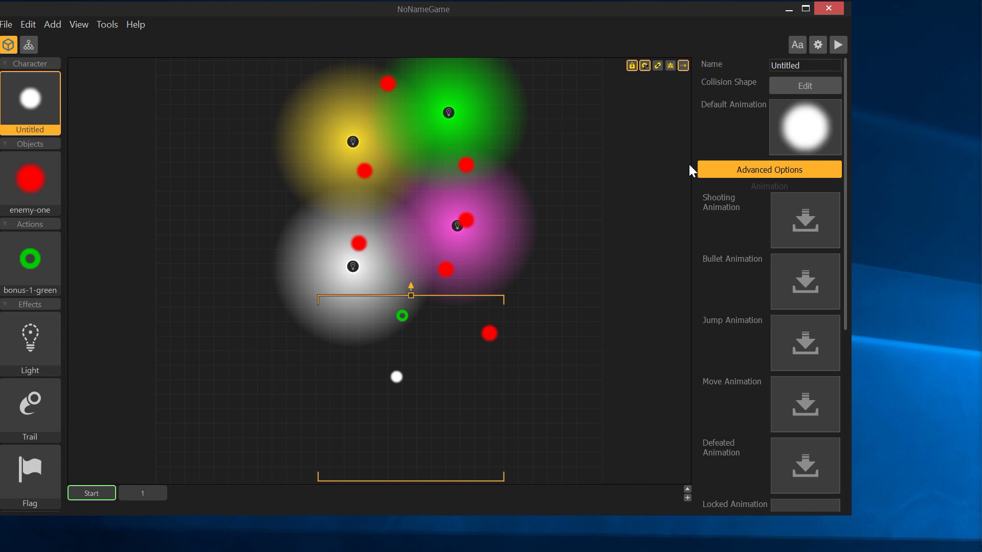
pyautogui.scroll(-10, 736, 317)
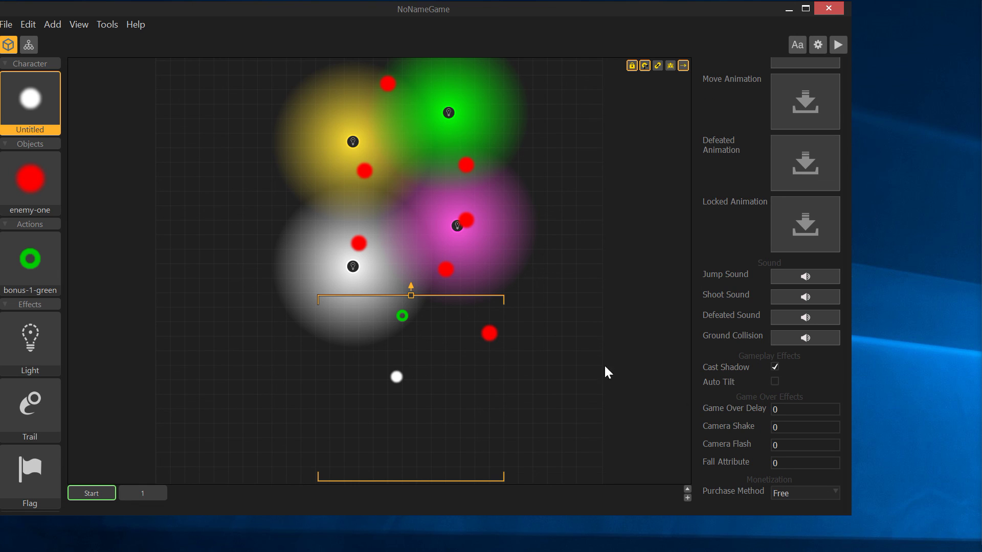
# Preview the game with the colored lights, look at scene 1 and return to the Start scene.
pyautogui.click(841, 44)
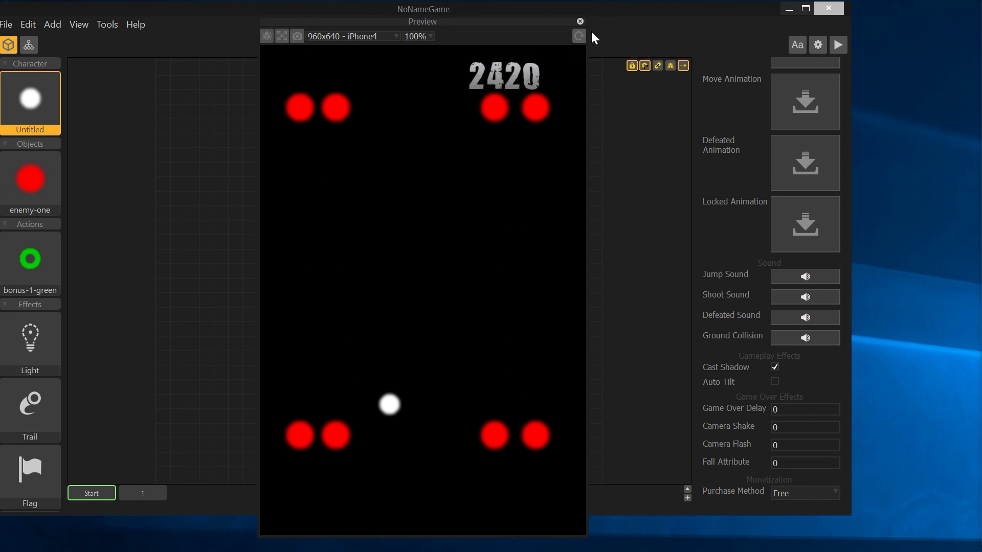
pyautogui.click(579, 21)
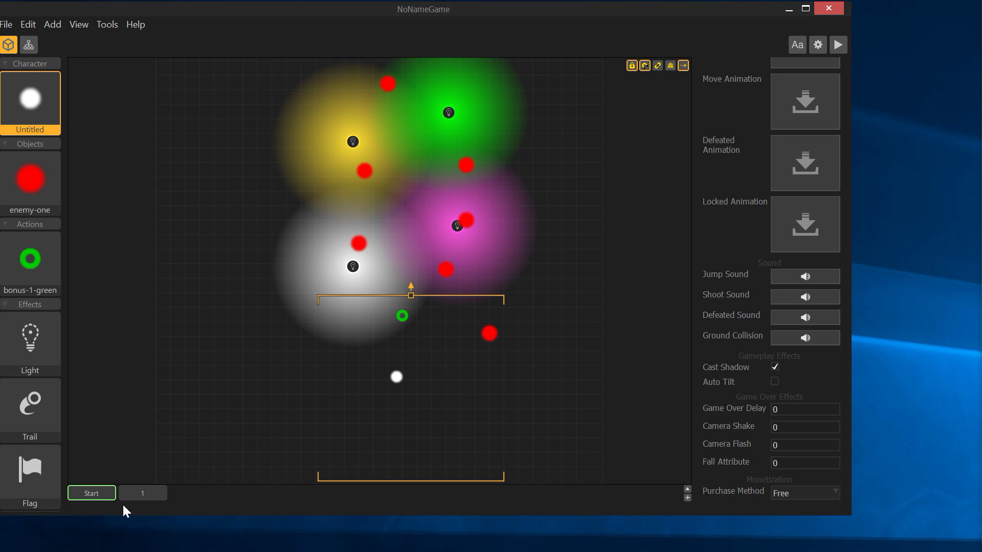
pyautogui.click(132, 494)
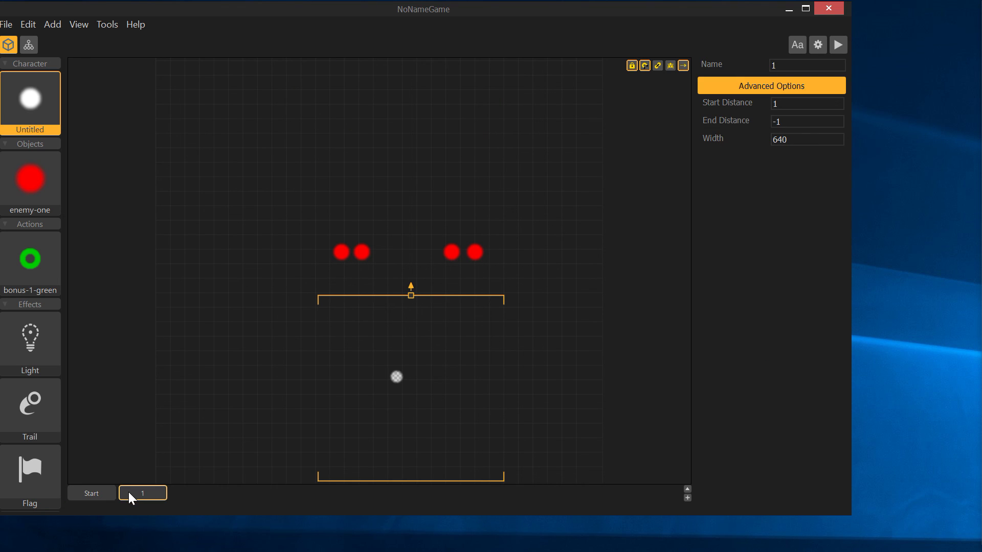
pyautogui.click(101, 494)
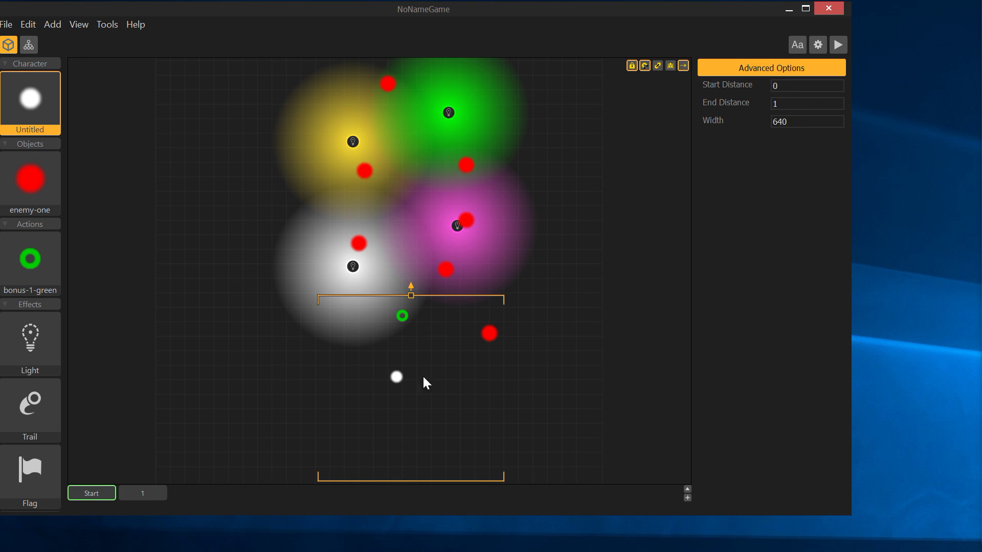
pyautogui.click(150, 454)
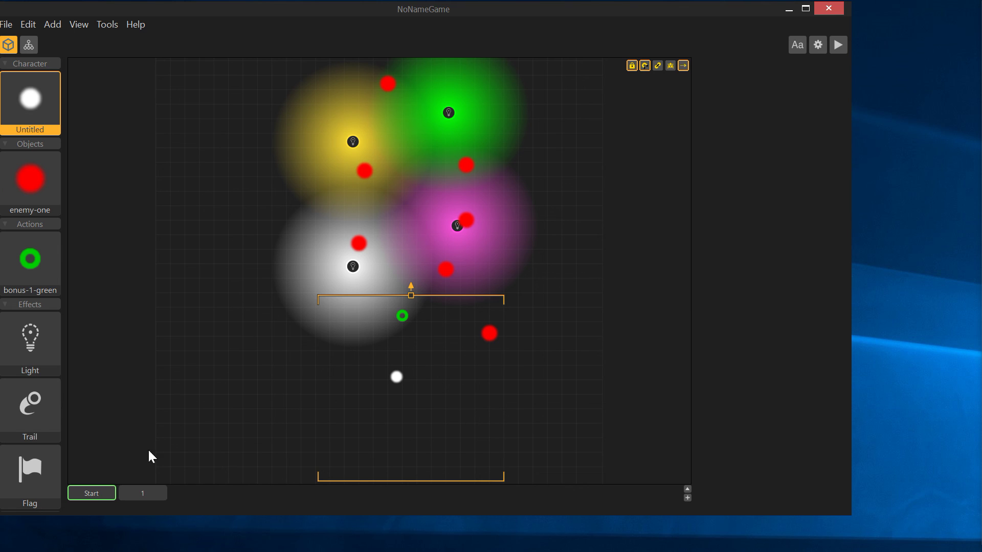
# Delete the white, pink, green and yellow lights from the Start scene.
pyautogui.click(352, 267)
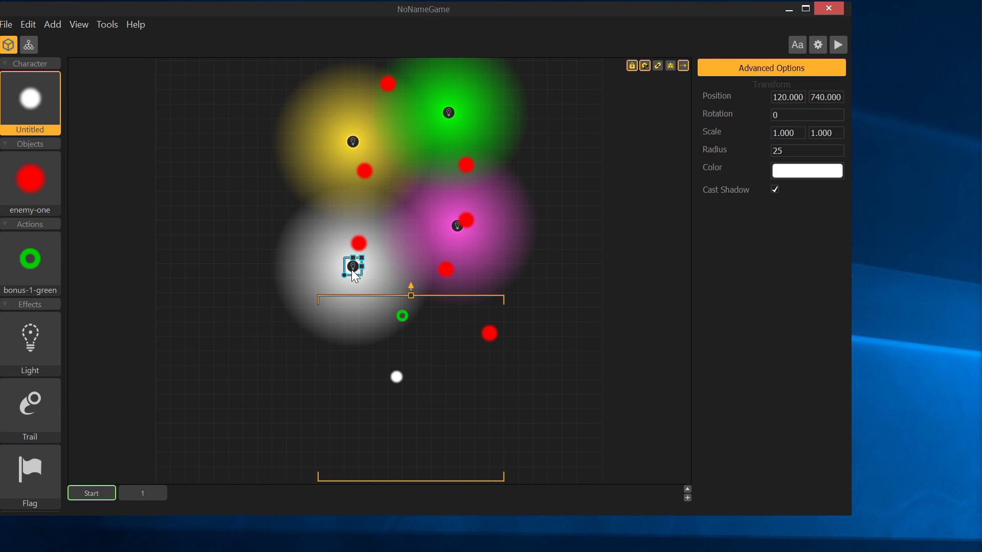
pyautogui.press('Delete')
pyautogui.click(456, 226)
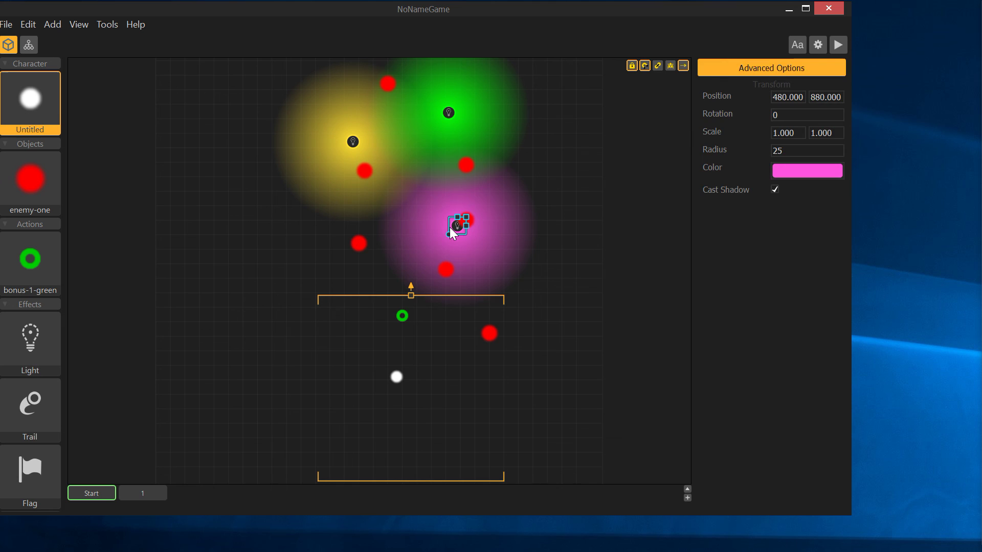
pyautogui.press('Delete')
pyautogui.click(444, 112)
pyautogui.press('Delete')
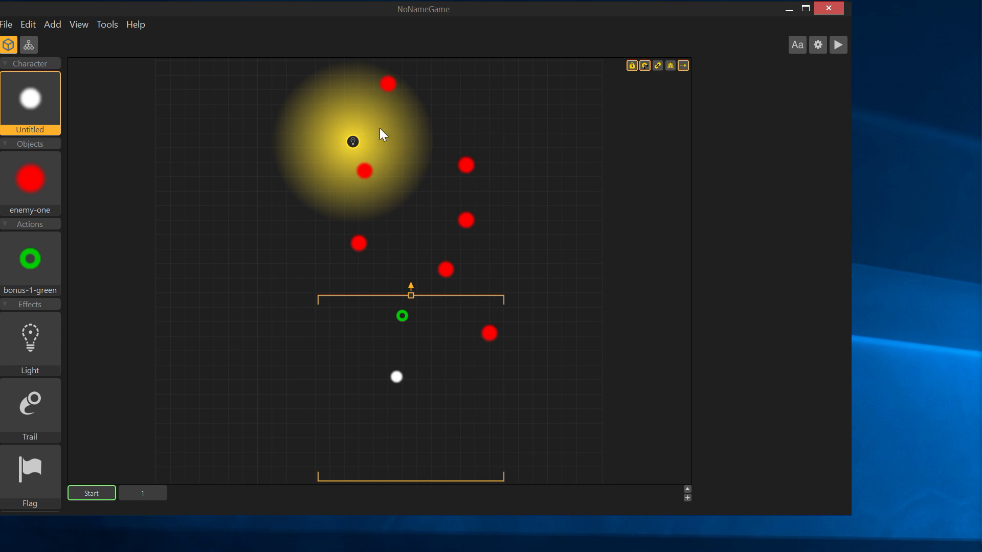
pyautogui.click(352, 142)
pyautogui.press('Delete')
# Delete the four surplus enemies at 240, 1370 and below it, and the green bonus, leaving three enemies in the Start scene.
pyautogui.click(388, 85)
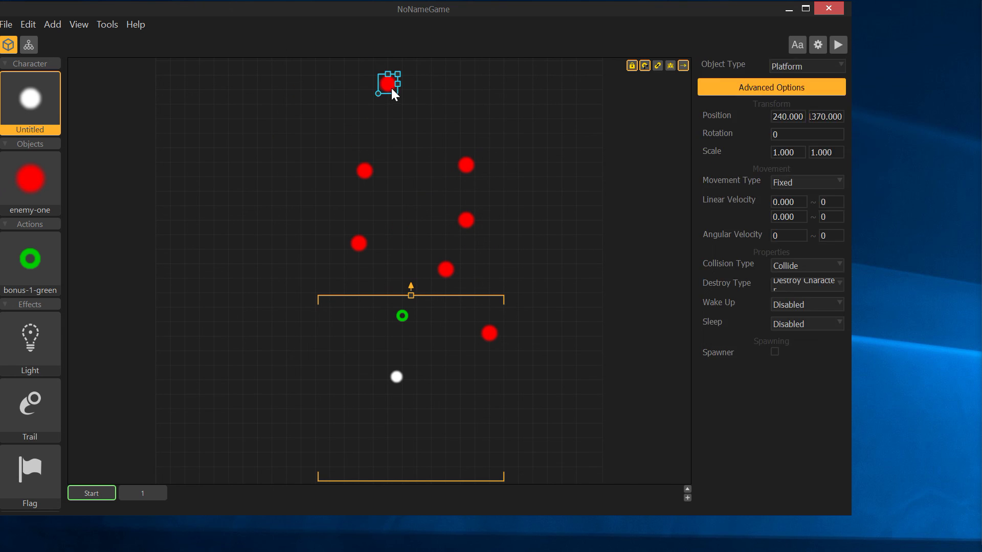
pyautogui.press('Delete')
pyautogui.click(364, 169)
pyautogui.press('Delete')
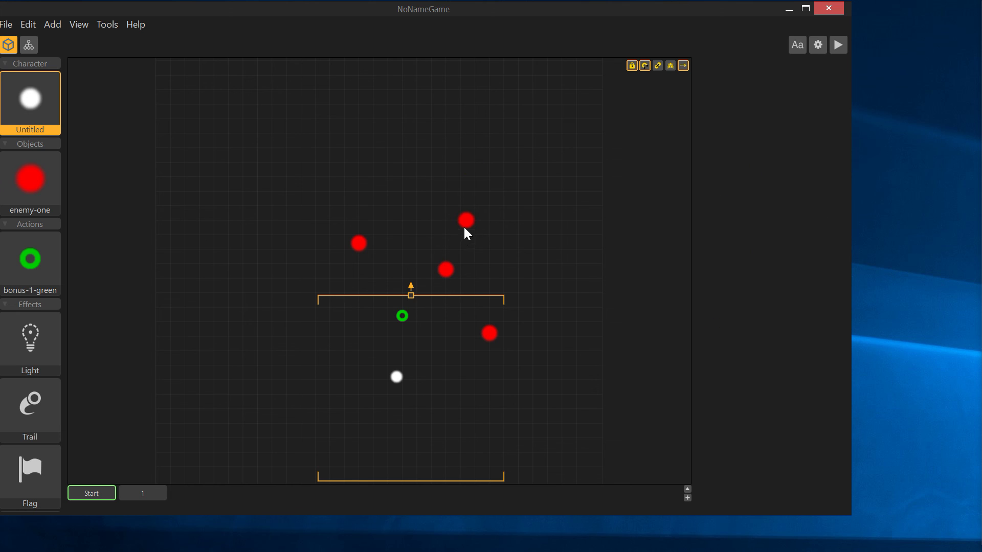
pyautogui.click(465, 225)
pyautogui.press('Delete')
pyautogui.click(402, 317)
pyautogui.press('Delete')
# Move the remaining leftmost enemy to 240, 810, above the character.
pyautogui.moveTo(359, 243); pyautogui.dragTo(358, 331)
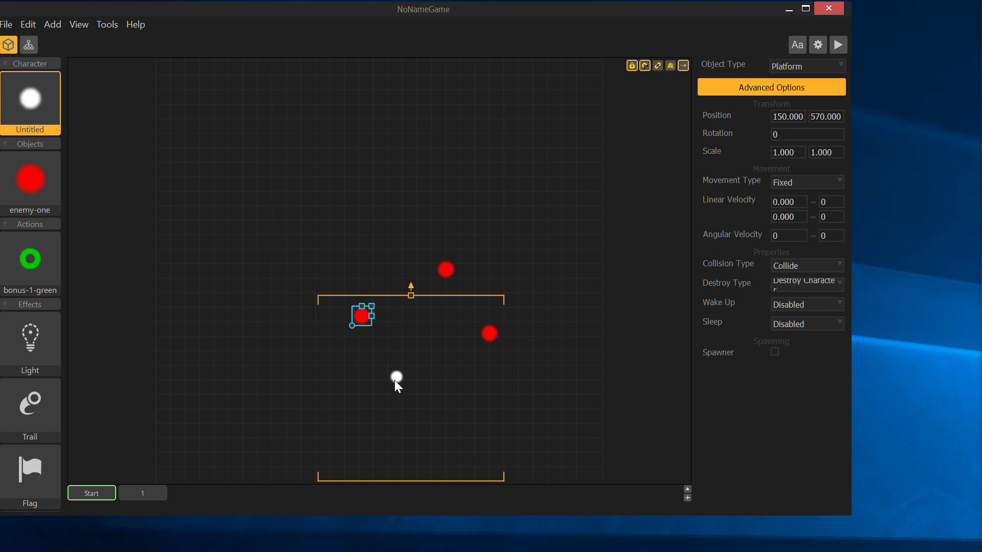
pyautogui.moveTo(362, 317); pyautogui.dragTo(390, 246)
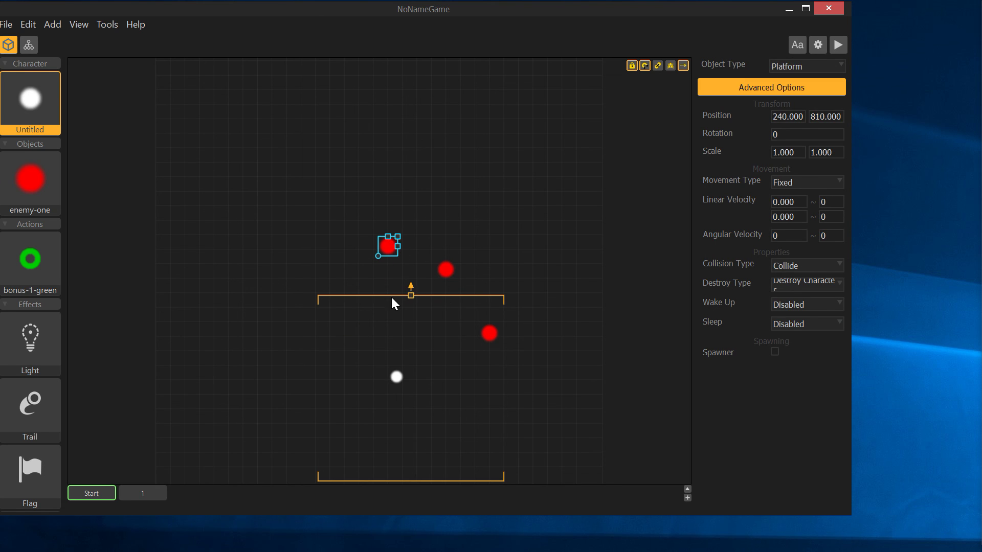